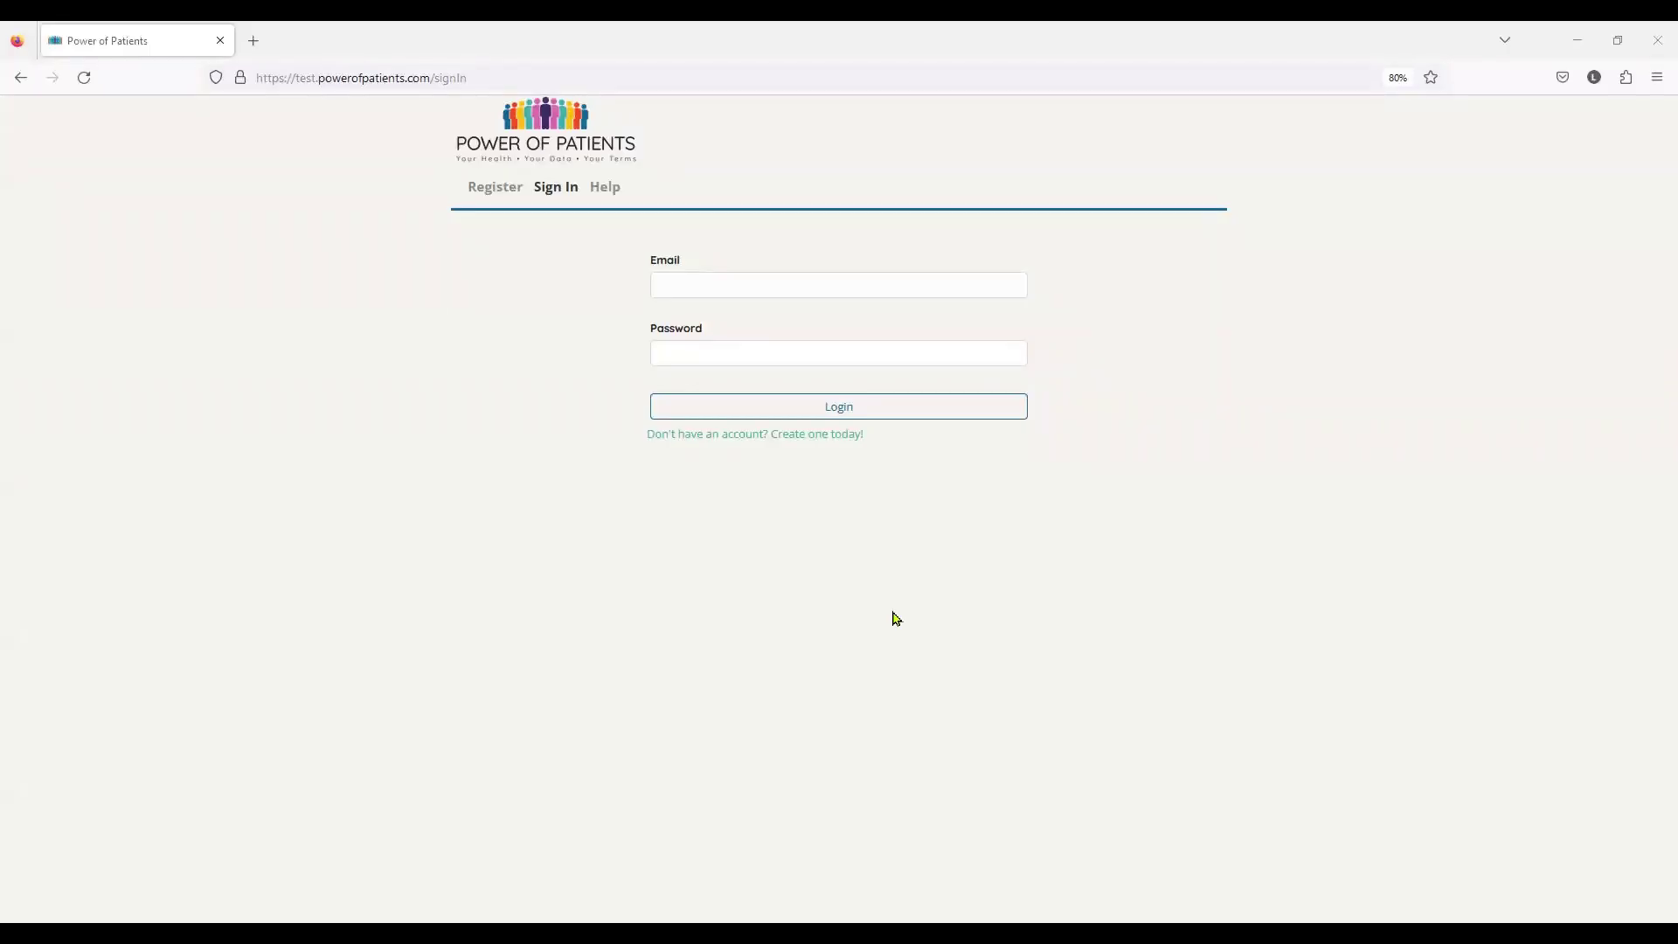
Sign in to the care manager account using the saved login credentials.
{"action": "left_click", "coordinate": [785, 283]}
{"action": "left_click", "coordinate": [789, 496]}
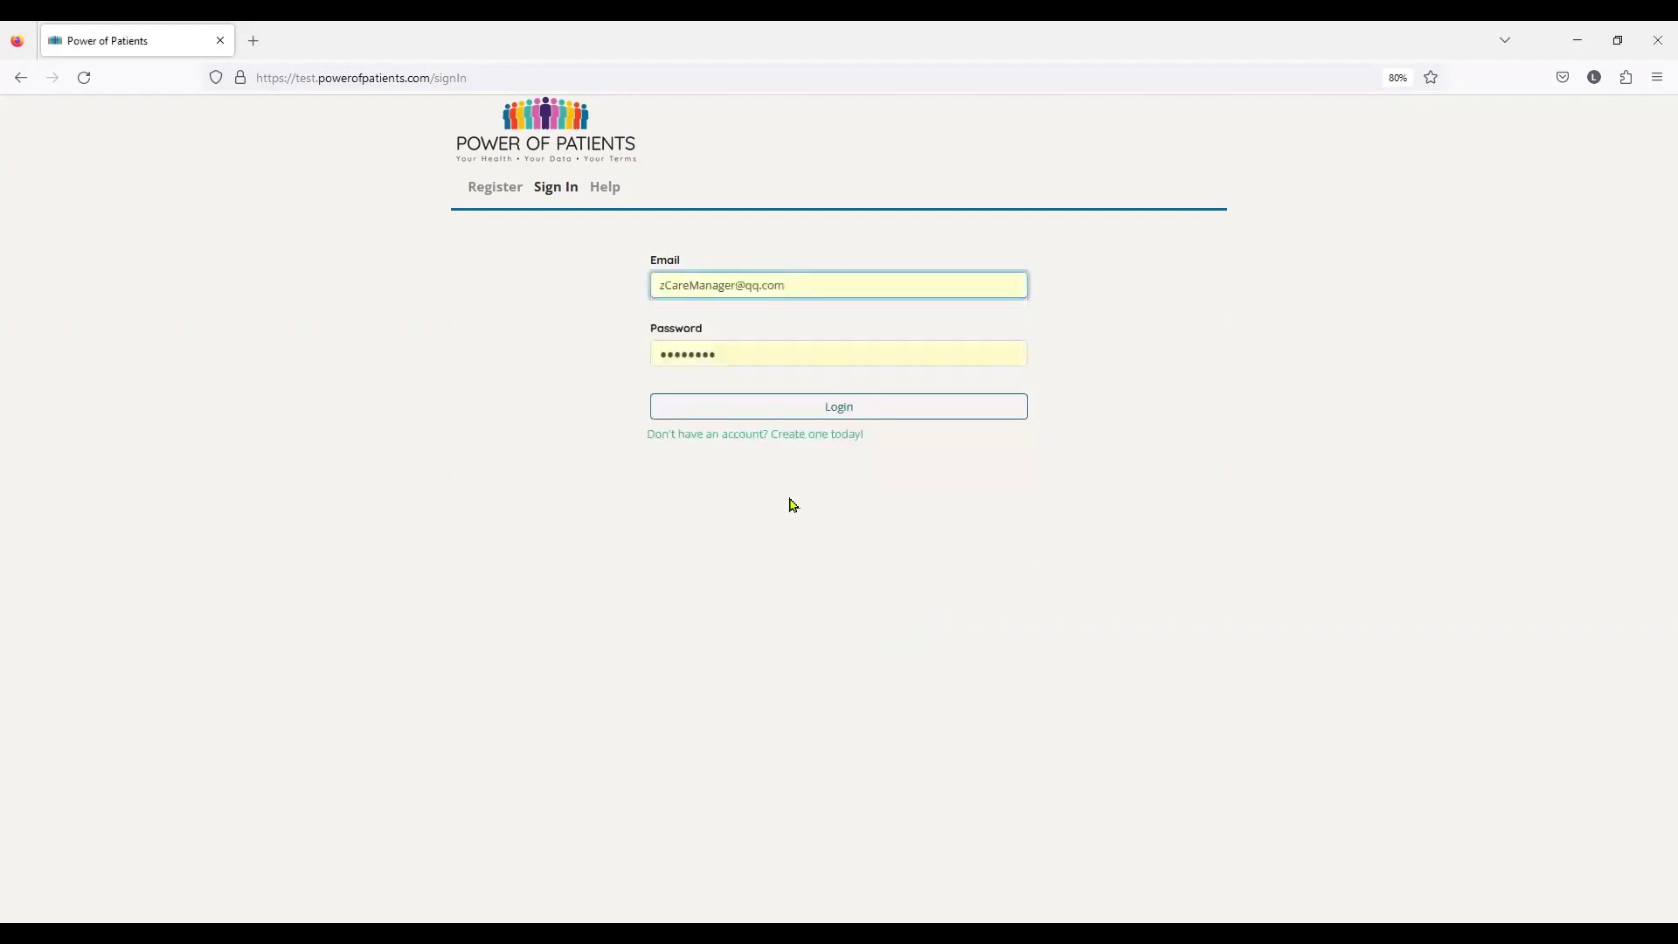
{"action": "left_click", "coordinate": [841, 415]}
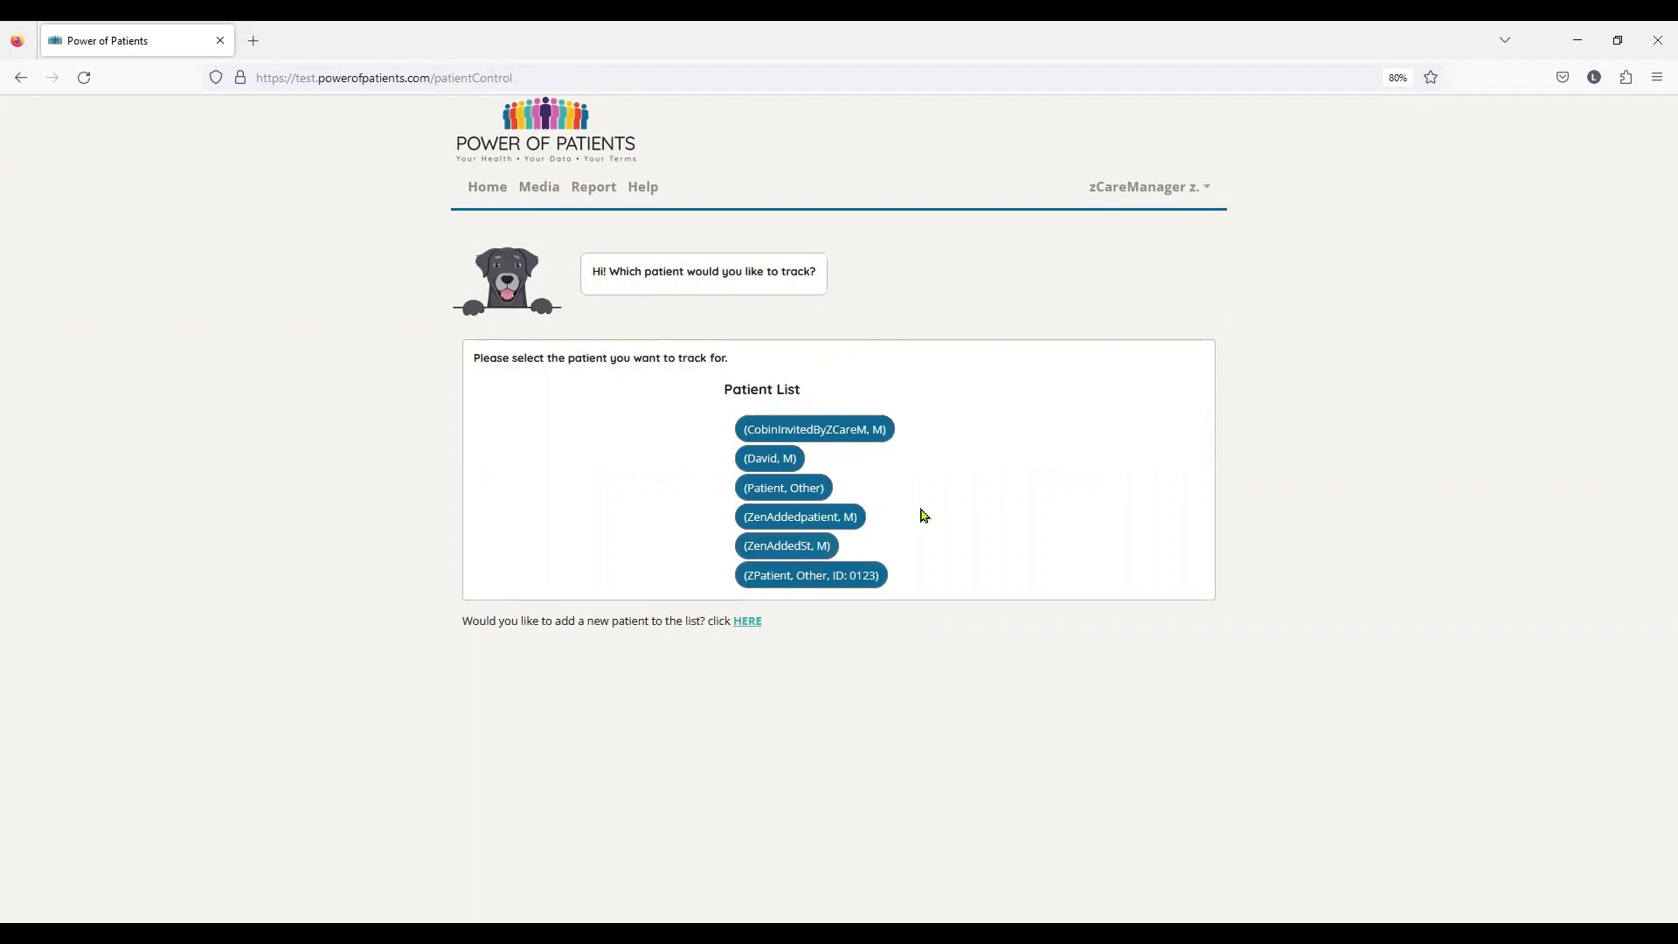
{"action": "left_click", "coordinate": [781, 487]}
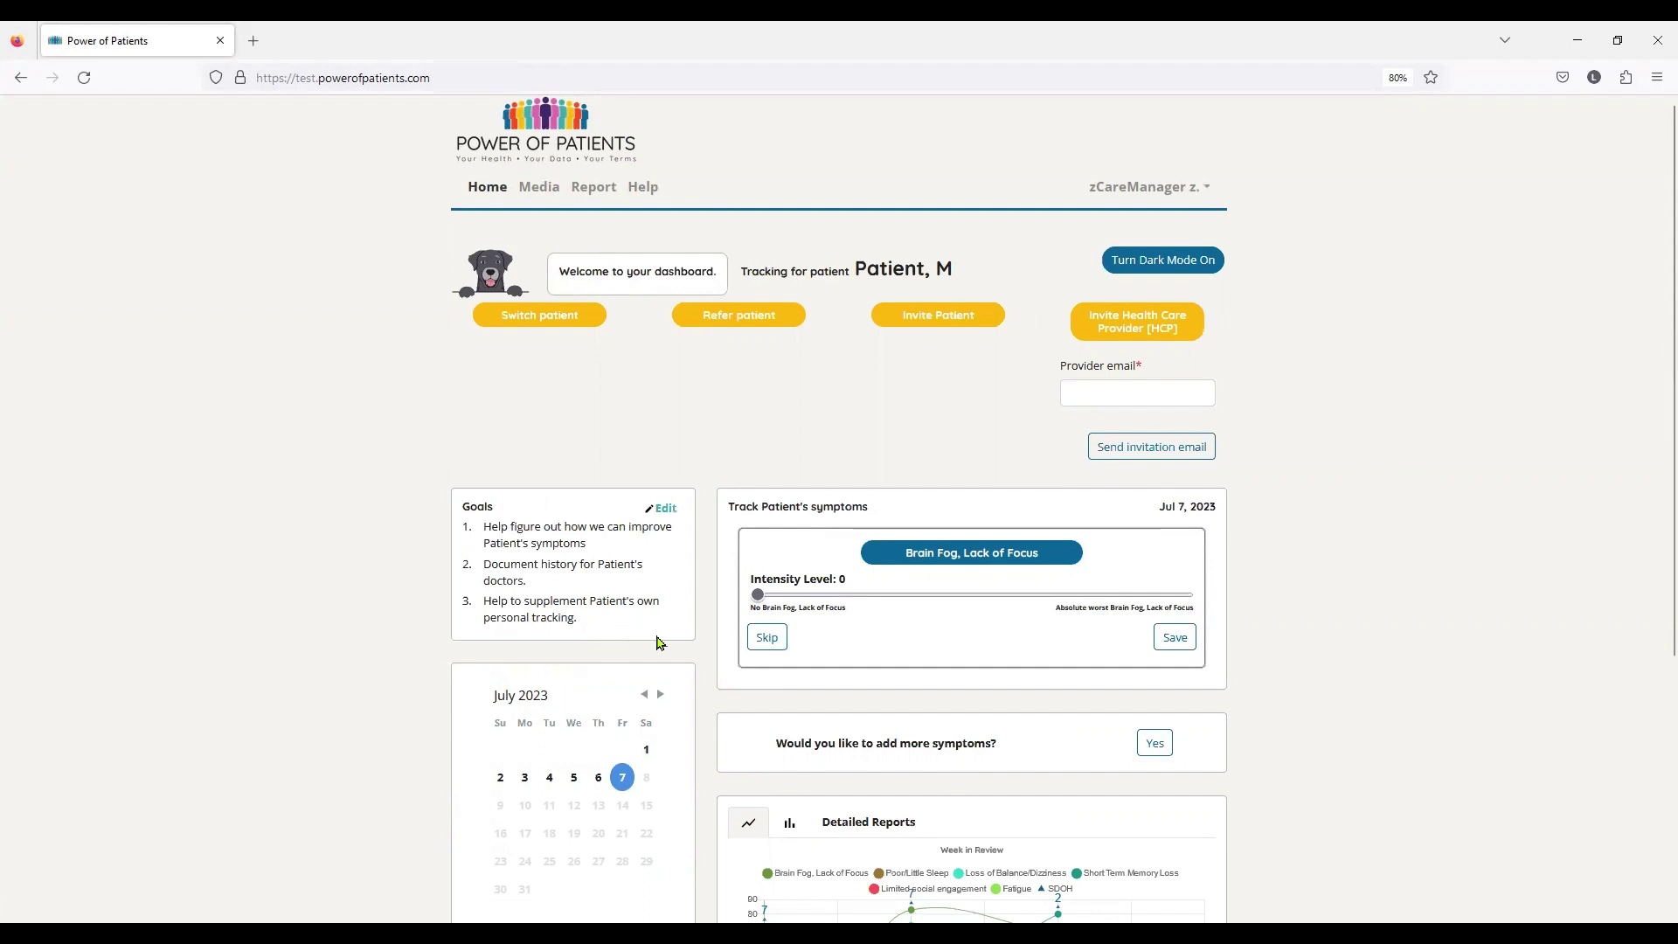
{"action": "scroll", "coordinate": [660, 643], "scroll_direction": "down", "scroll_amount": 3}
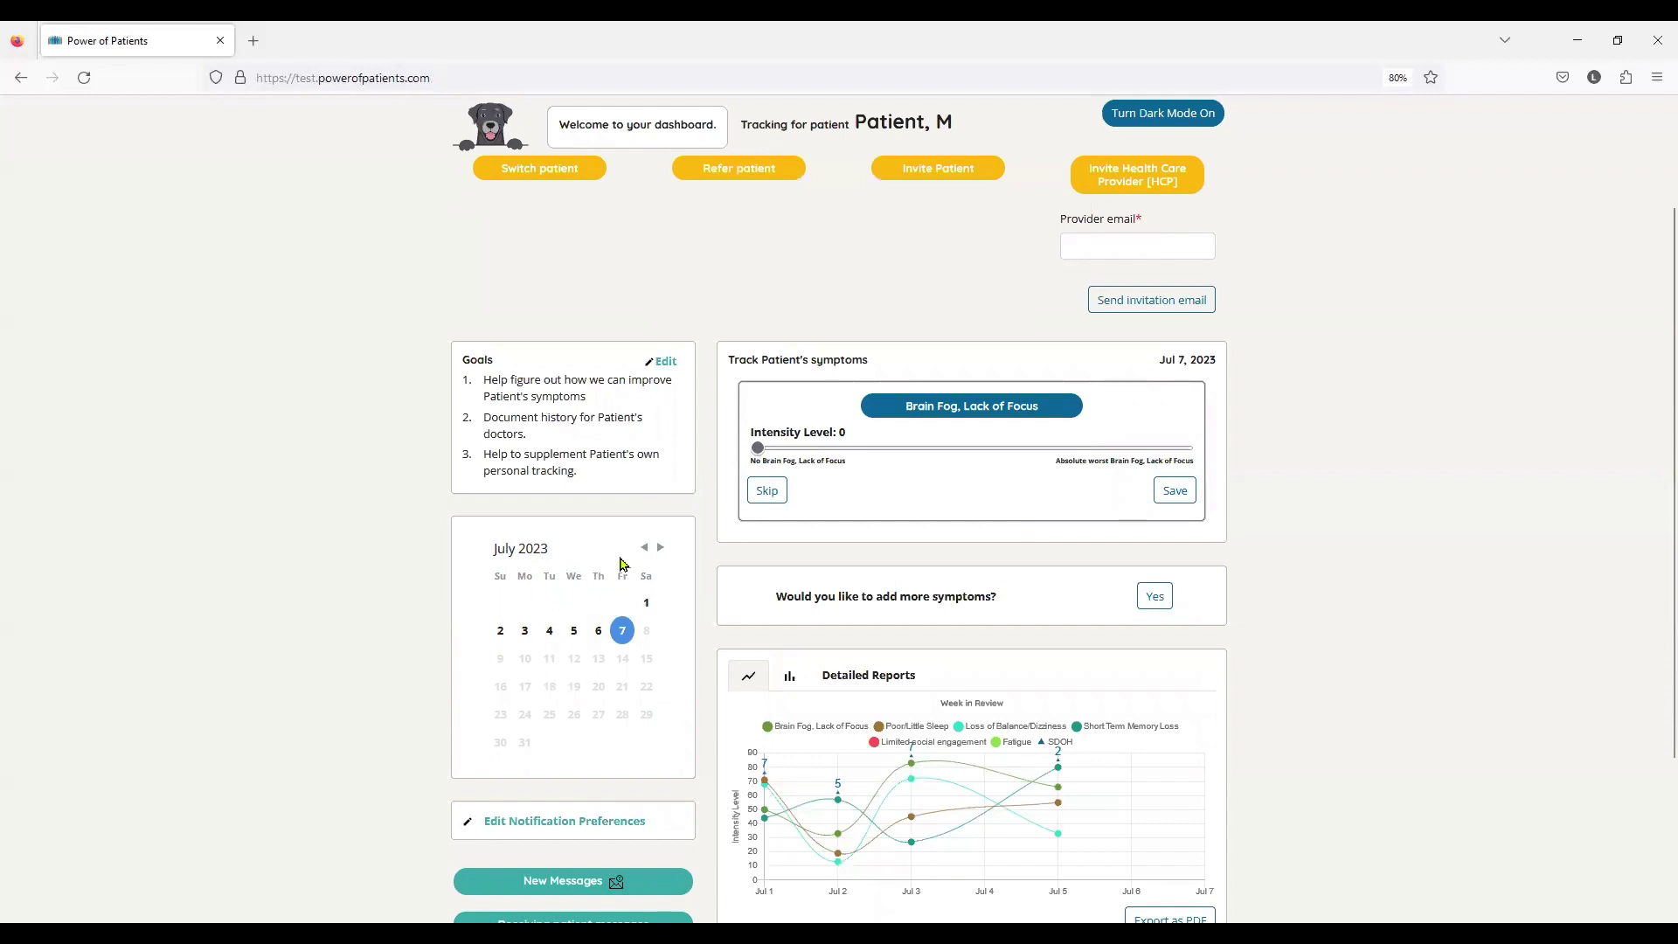
{"action": "scroll", "coordinate": [1199, 681], "scroll_direction": "down", "scroll_amount": 3}
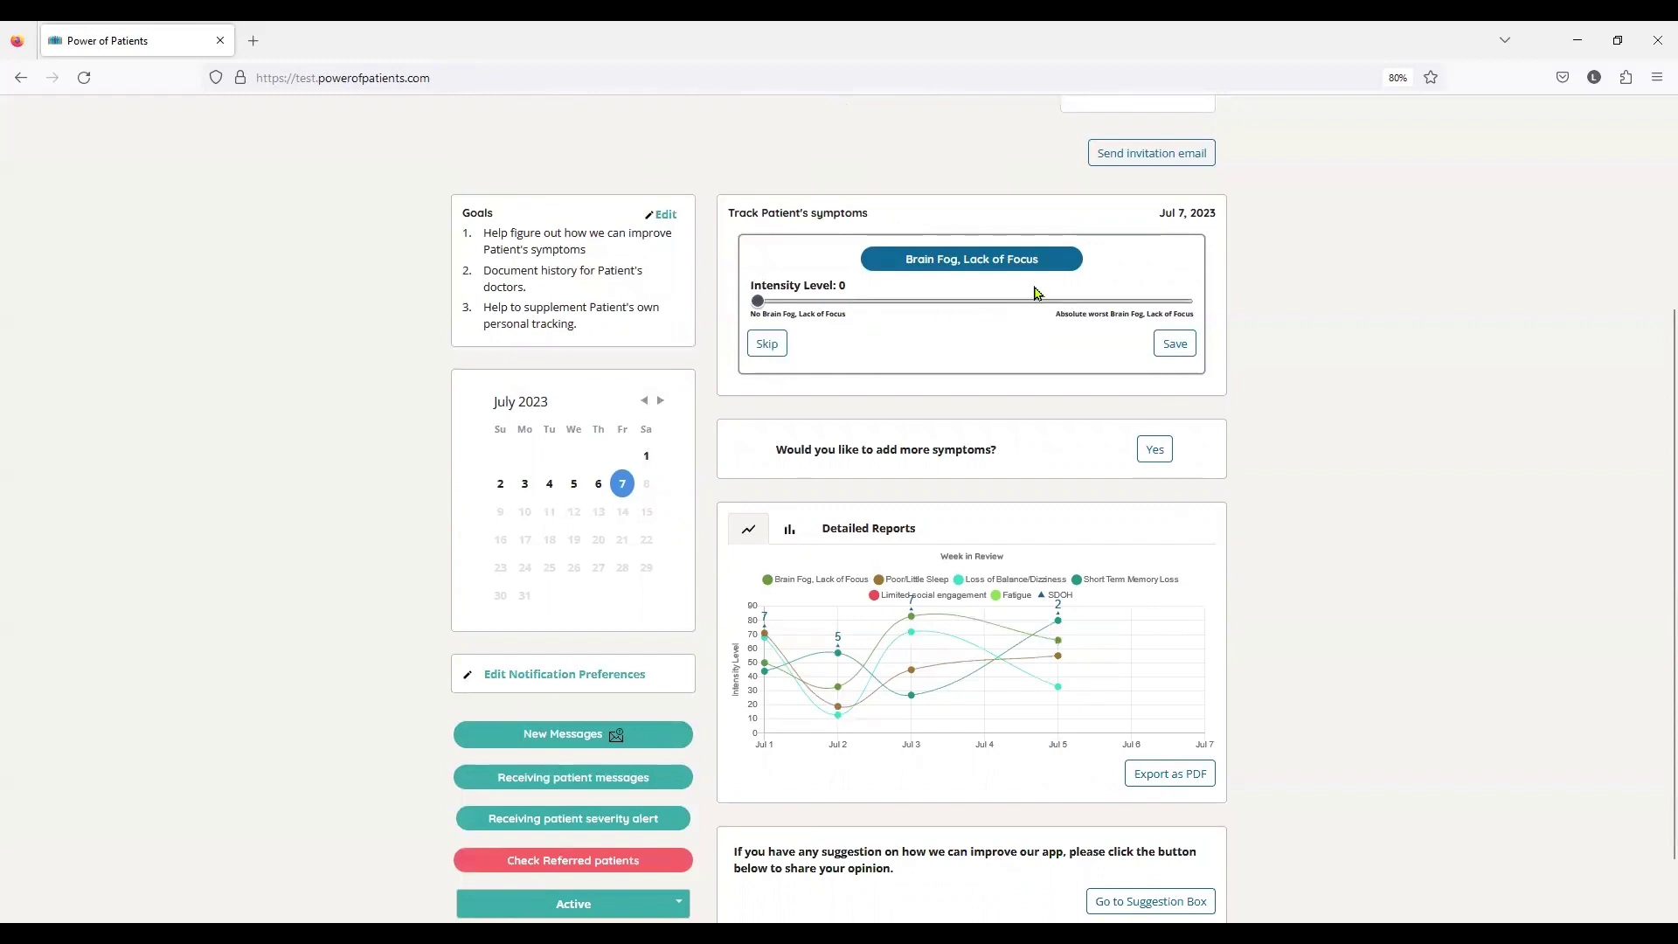
{"action": "scroll", "coordinate": [977, 292], "scroll_direction": "up", "scroll_amount": 2}
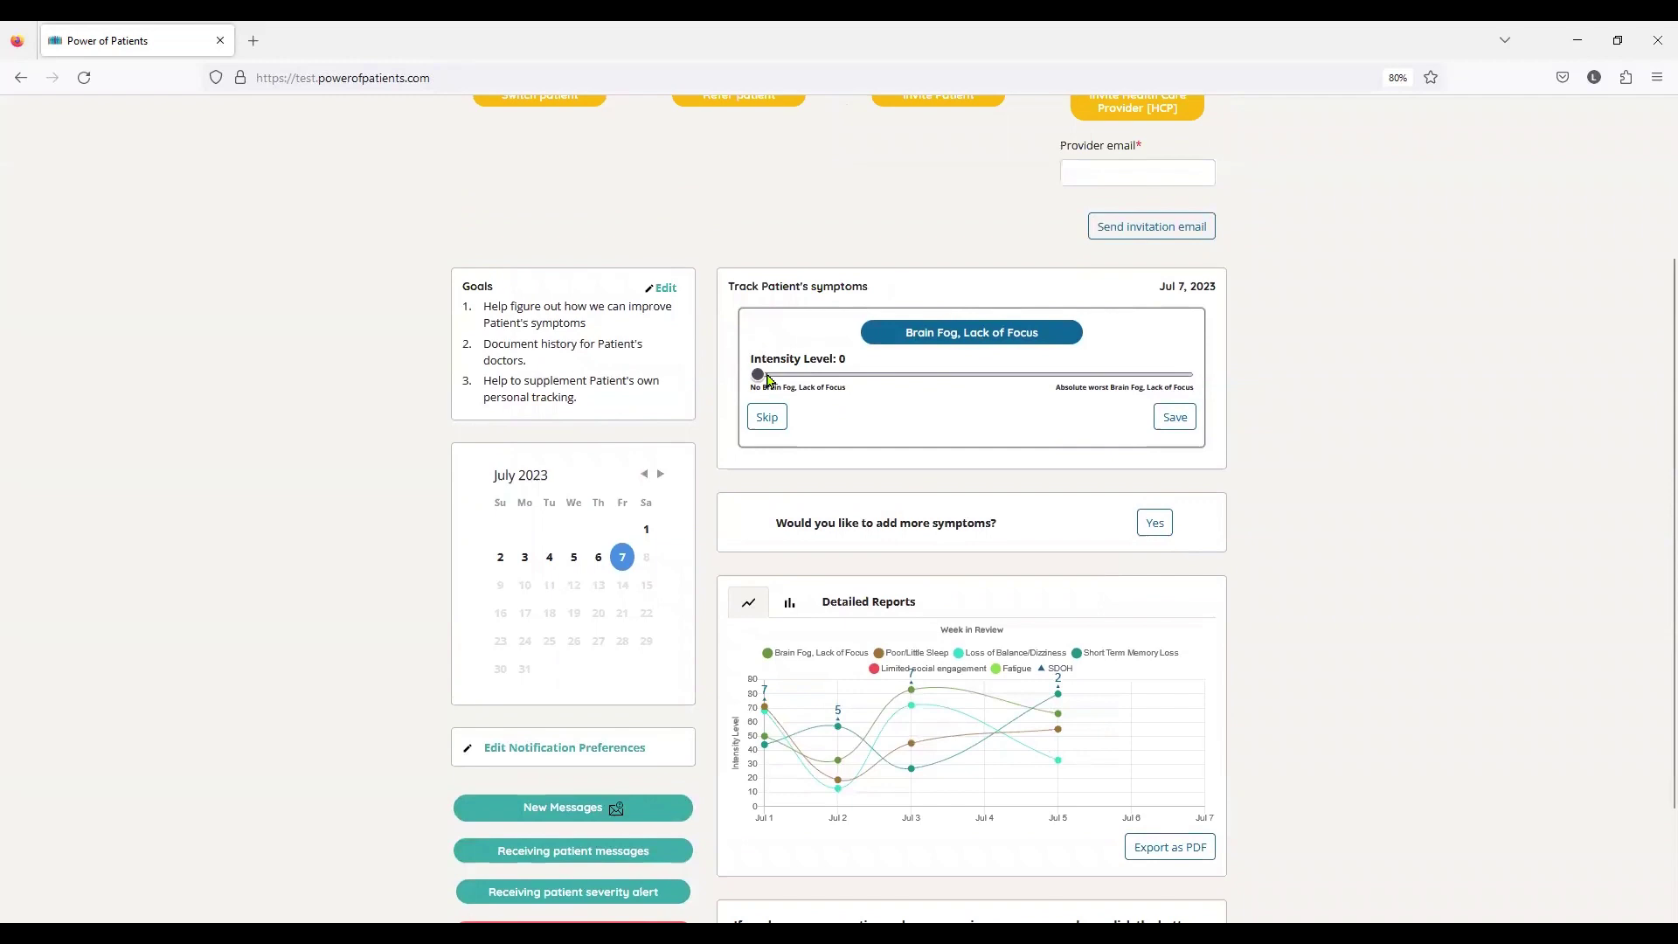
Save Brain Fog at intensity 62 and Poor/Little Sleep with a short note.
{"action": "scroll", "coordinate": [769, 378], "scroll_direction": "up", "scroll_amount": 2}
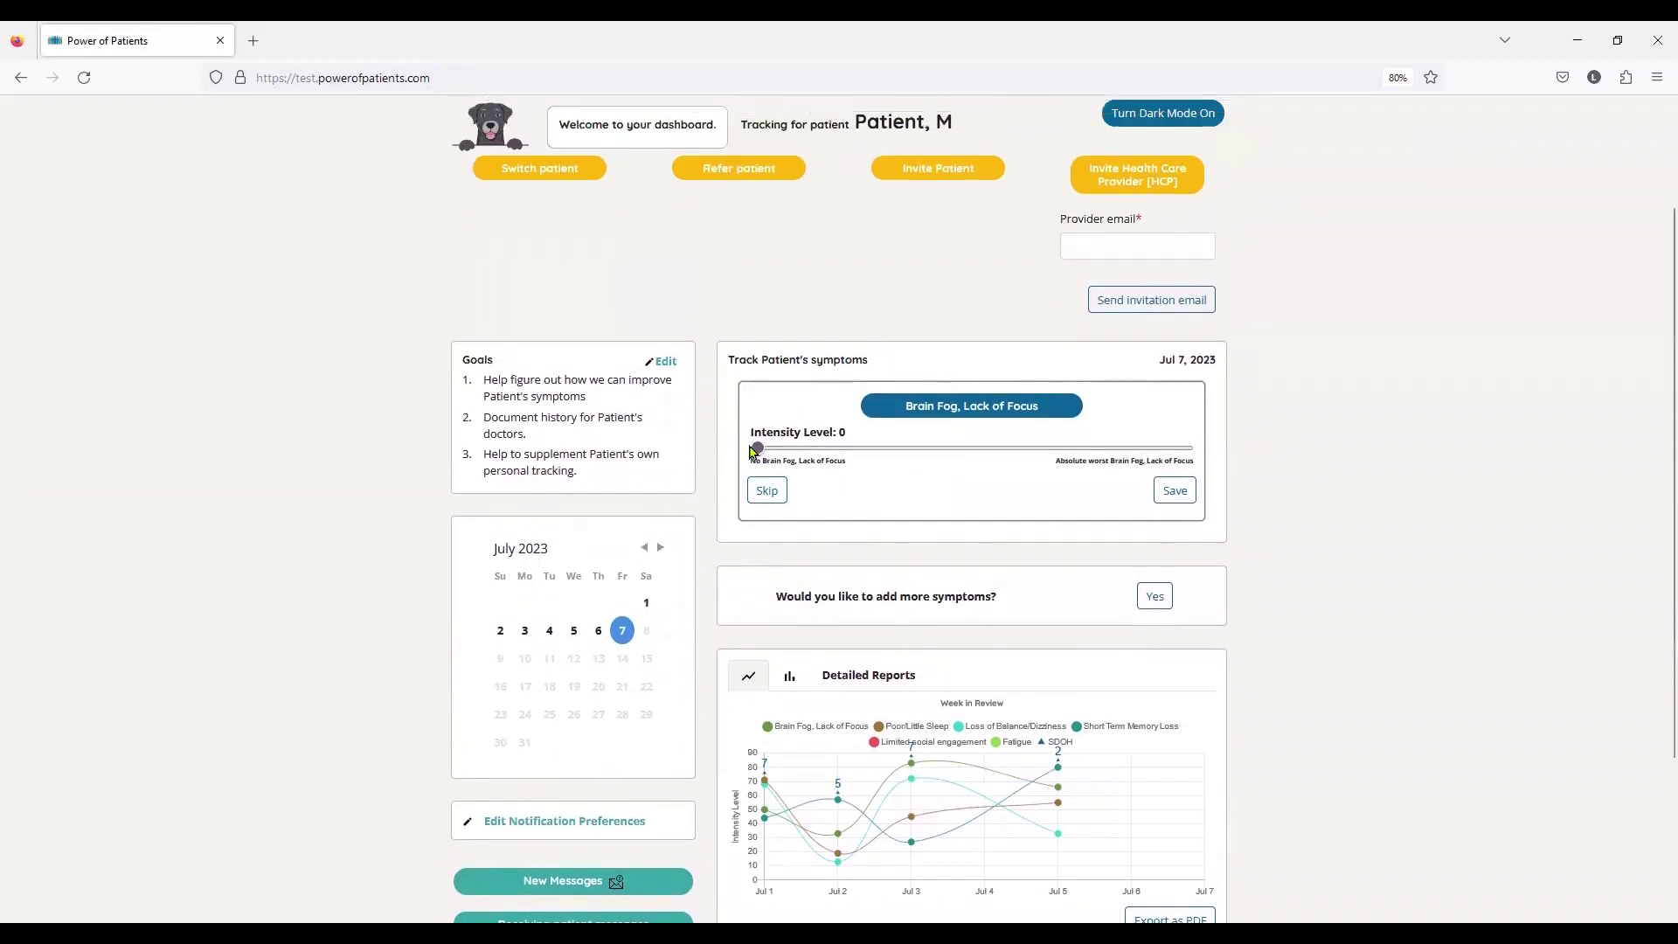
{"action": "left_click_drag", "start_coordinate": [757, 449], "coordinate": [1023, 448]}
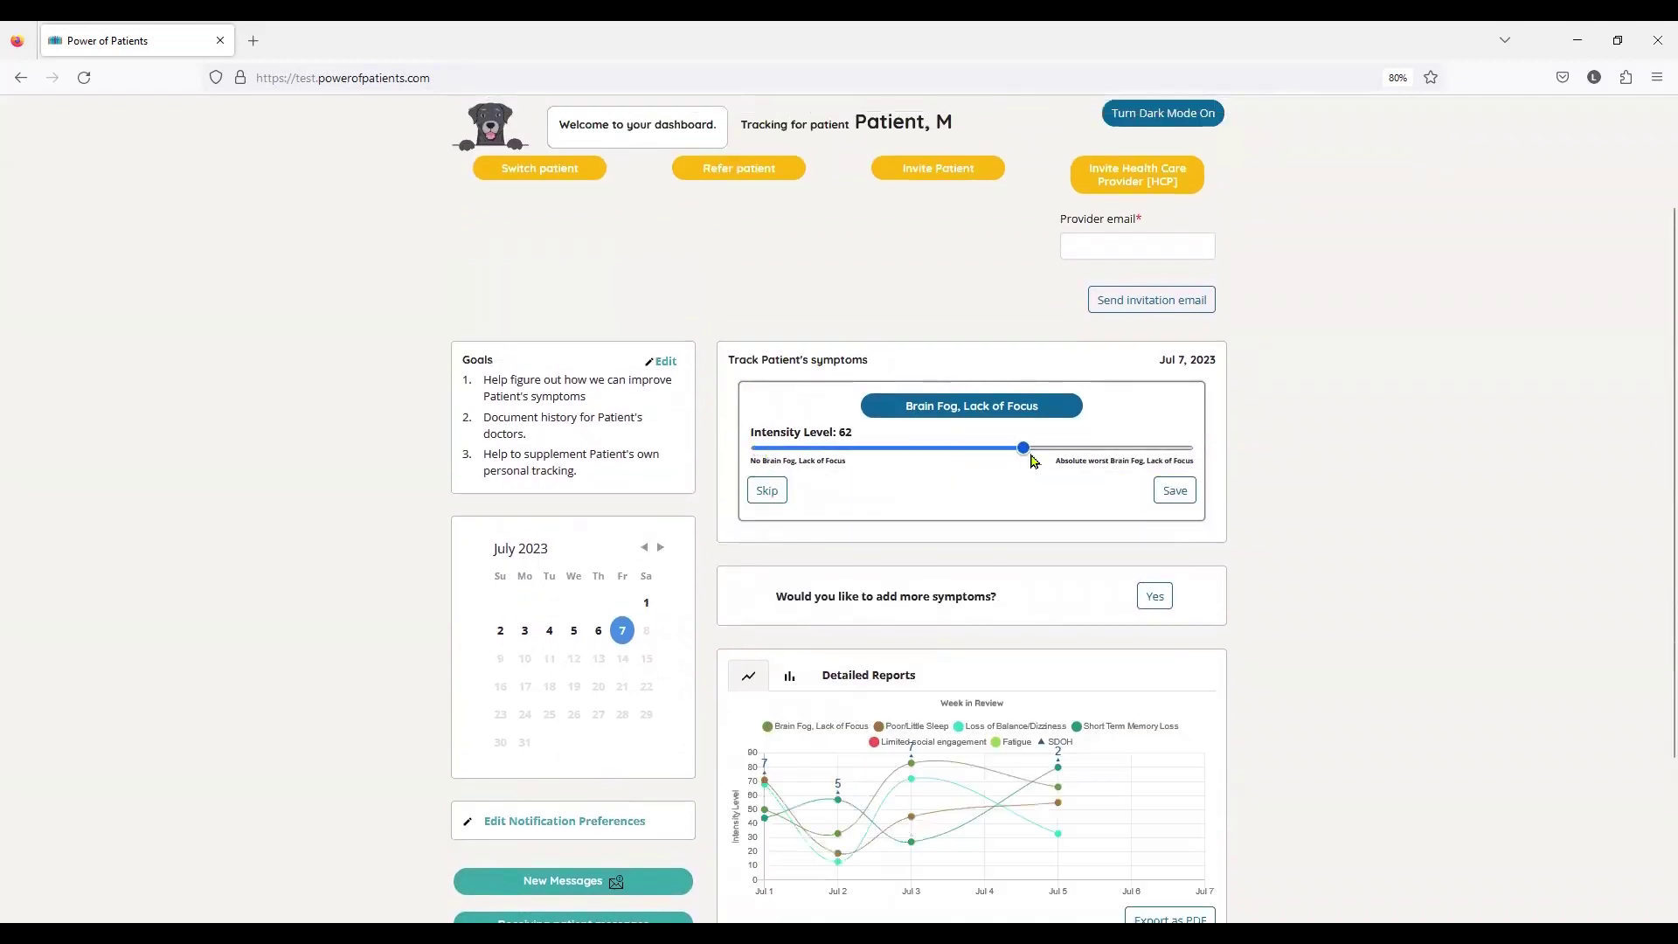
{"action": "left_click", "coordinate": [1174, 491]}
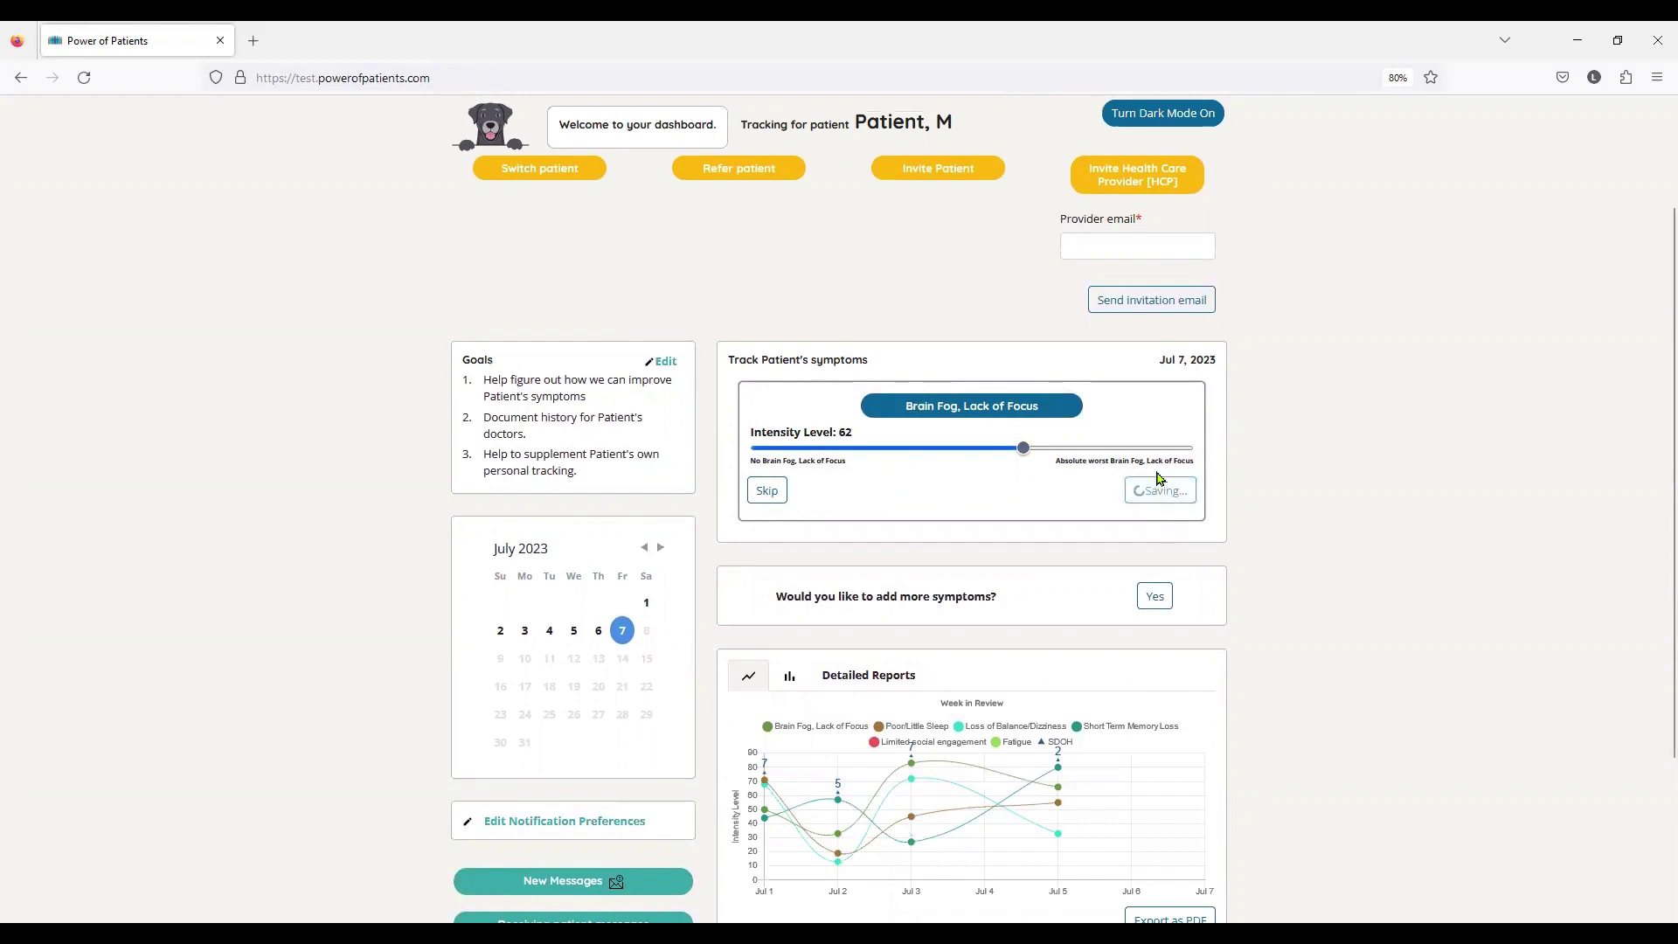
{"action": "left_click_drag", "start_coordinate": [1097, 449], "coordinate": [834, 451]}
{"action": "left_click", "coordinate": [905, 556]}
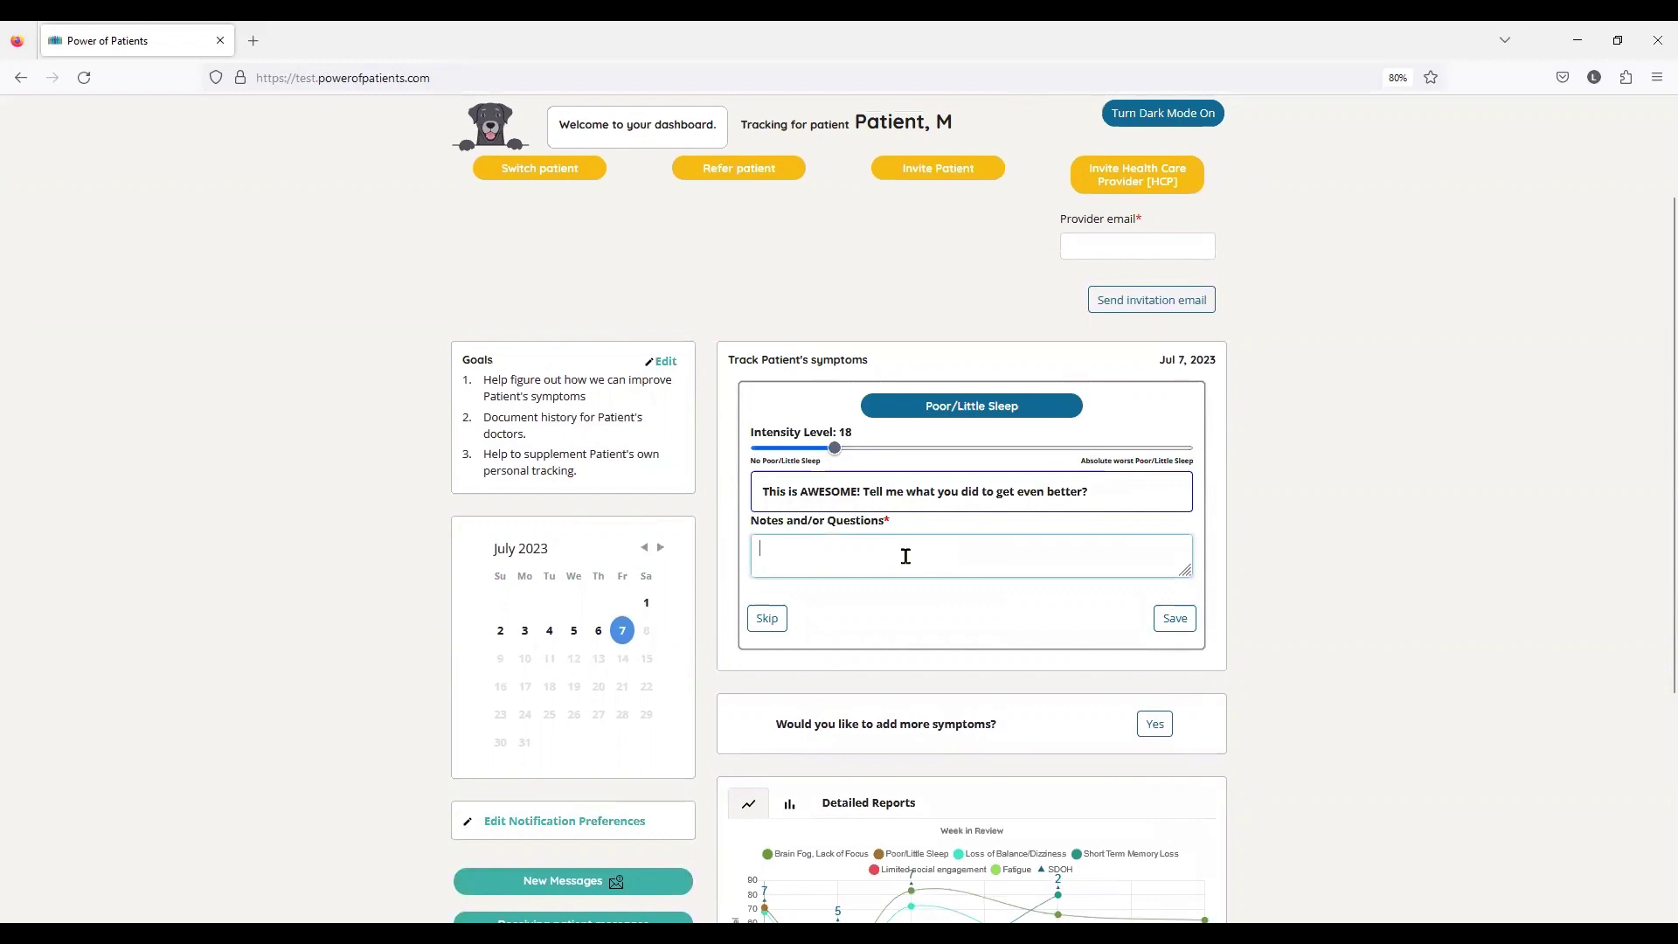
{"action": "type", "text": "kiuygkiygkiyhy"}
{"action": "left_click", "coordinate": [1178, 620]}
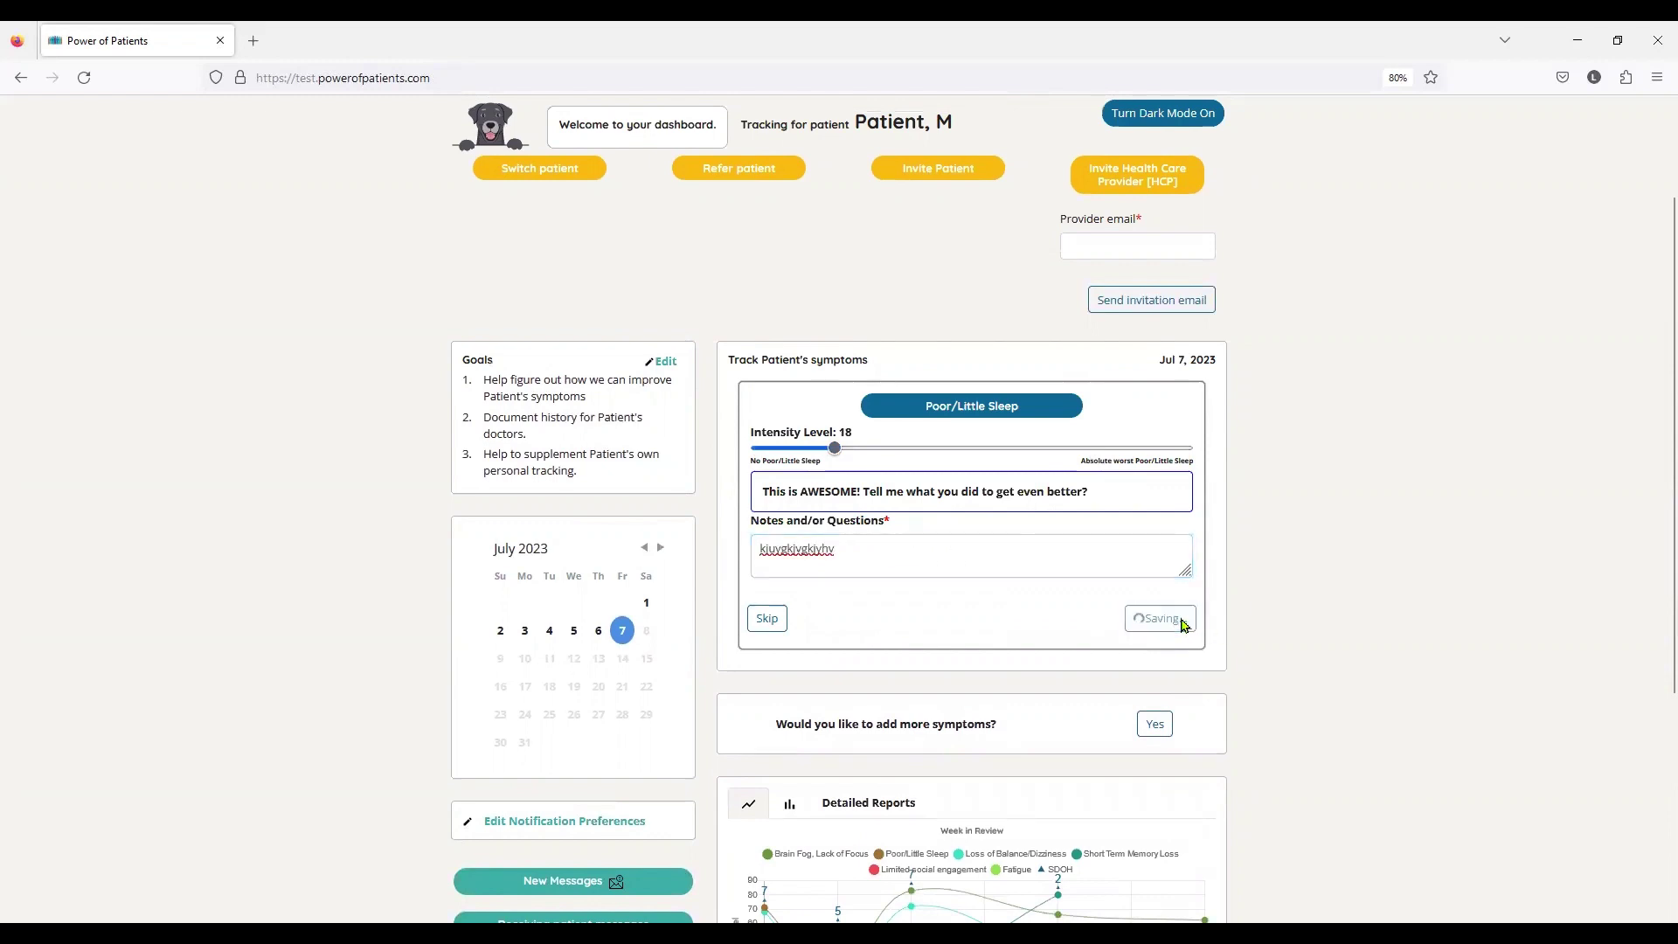
Save Loss of Balance/Dizziness at intensity 63 with a note.
{"action": "left_click", "coordinate": [1026, 448]}
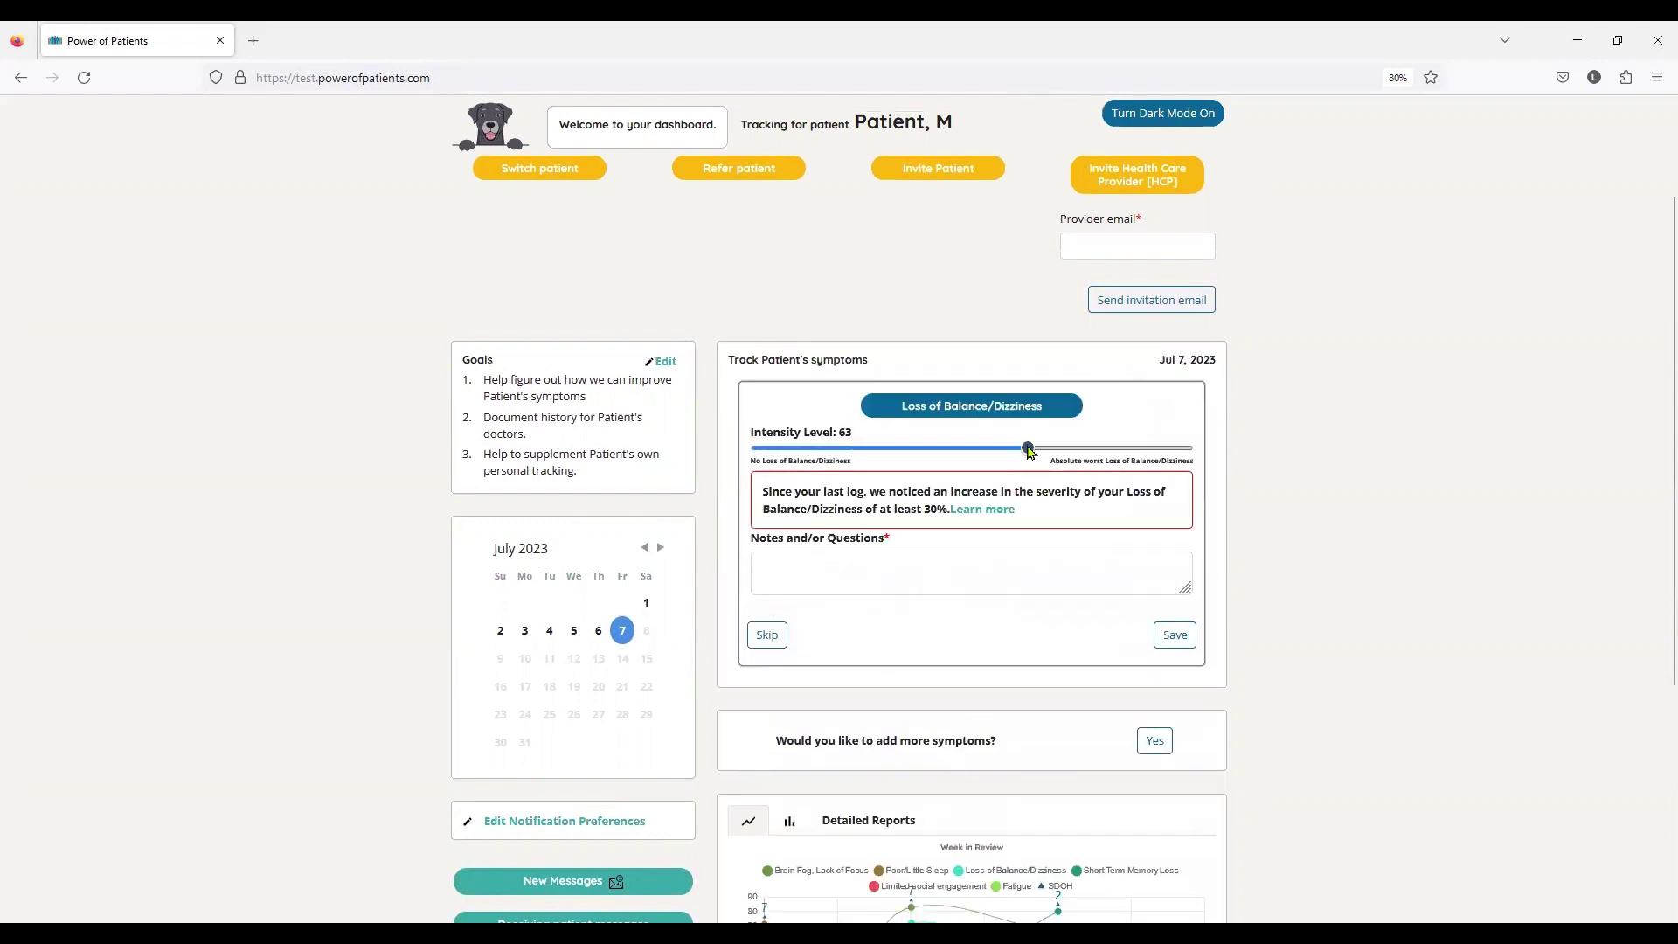
{"action": "left_click", "coordinate": [949, 569]}
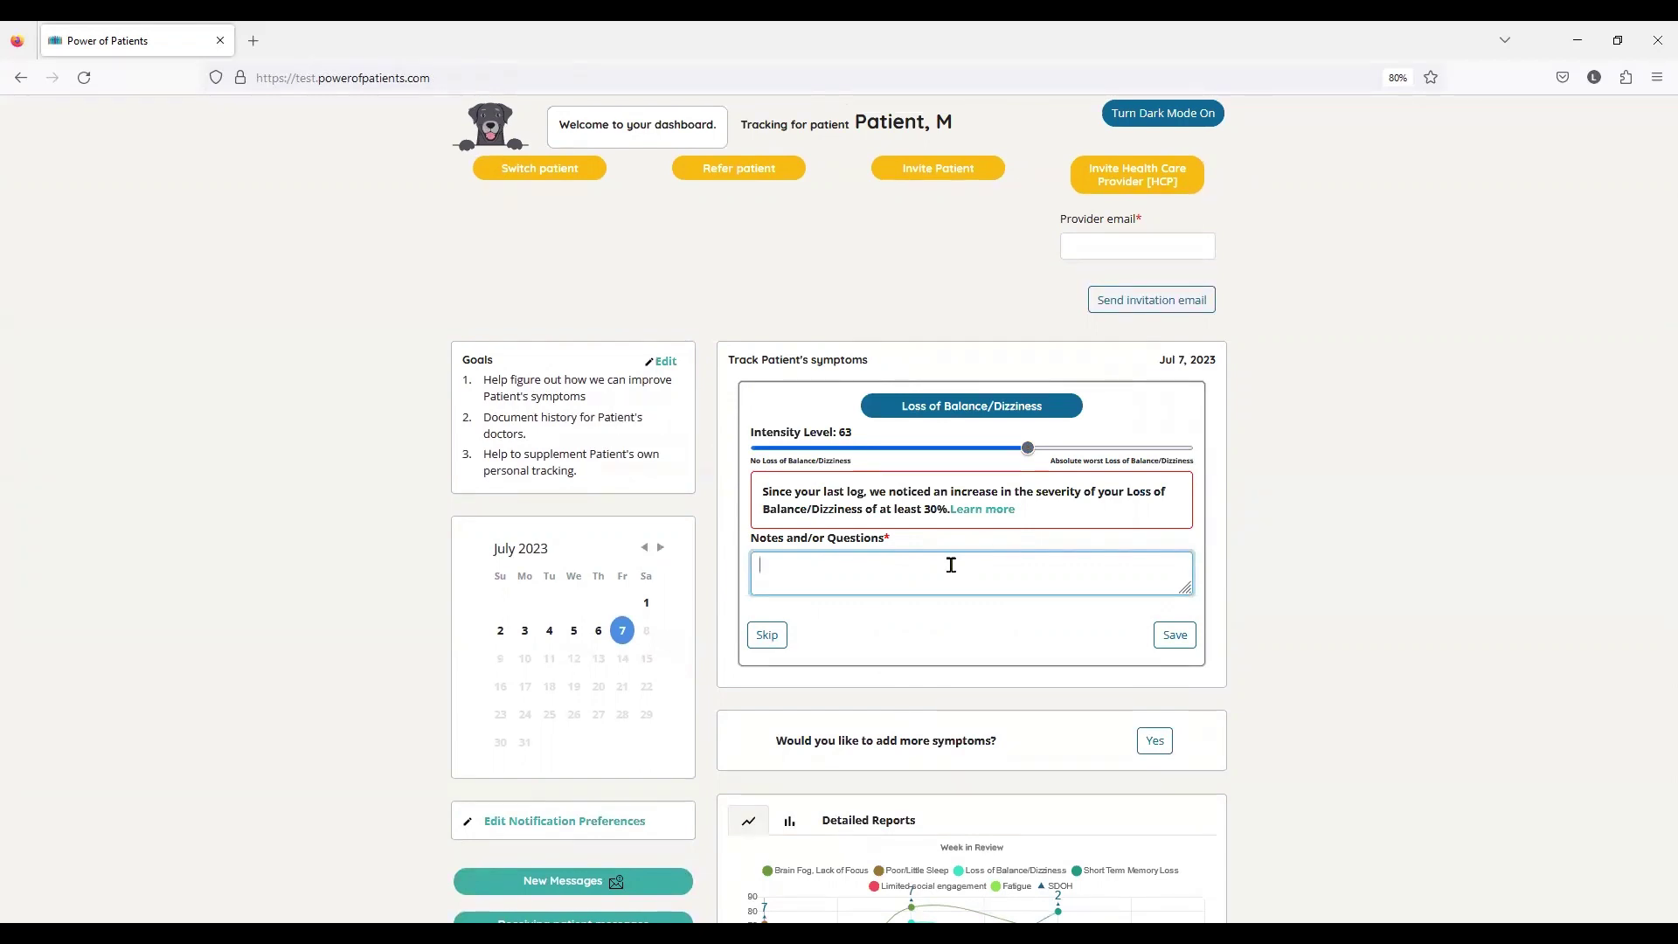
{"action": "type", "text": "jvbk.djbnak.jb"}
{"action": "left_click", "coordinate": [1174, 635]}
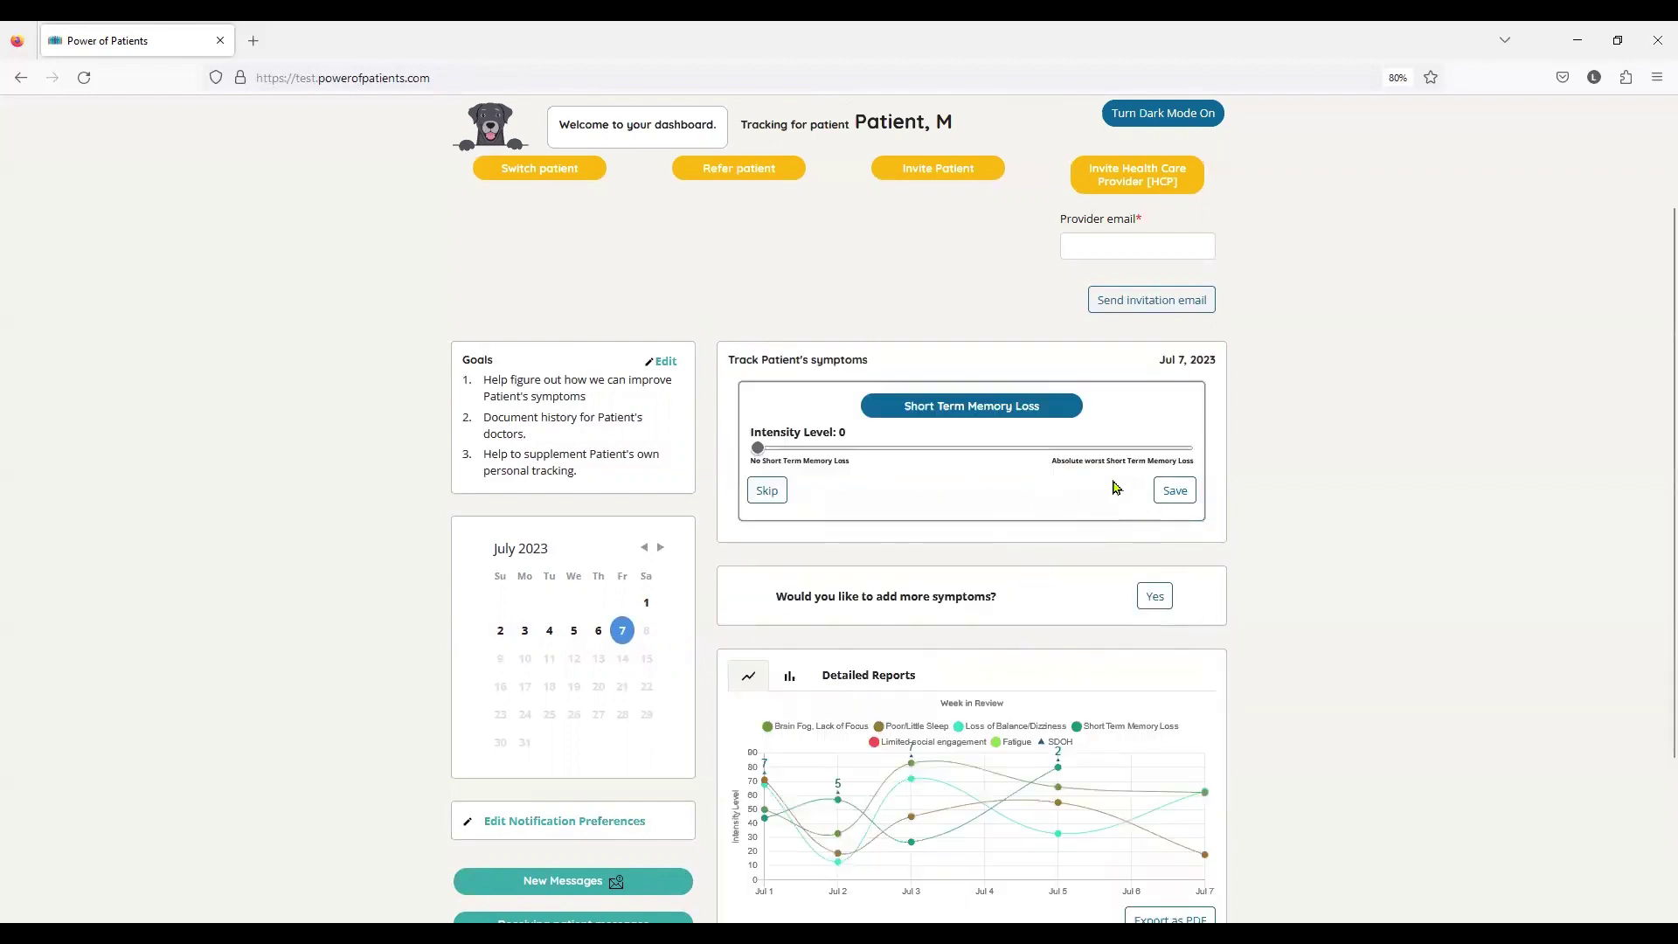
Save Short Term Memory Loss 77, Limited social engagement 25 and Fatigue 69.
{"action": "left_click", "coordinate": [1092, 449]}
{"action": "left_click", "coordinate": [1175, 491]}
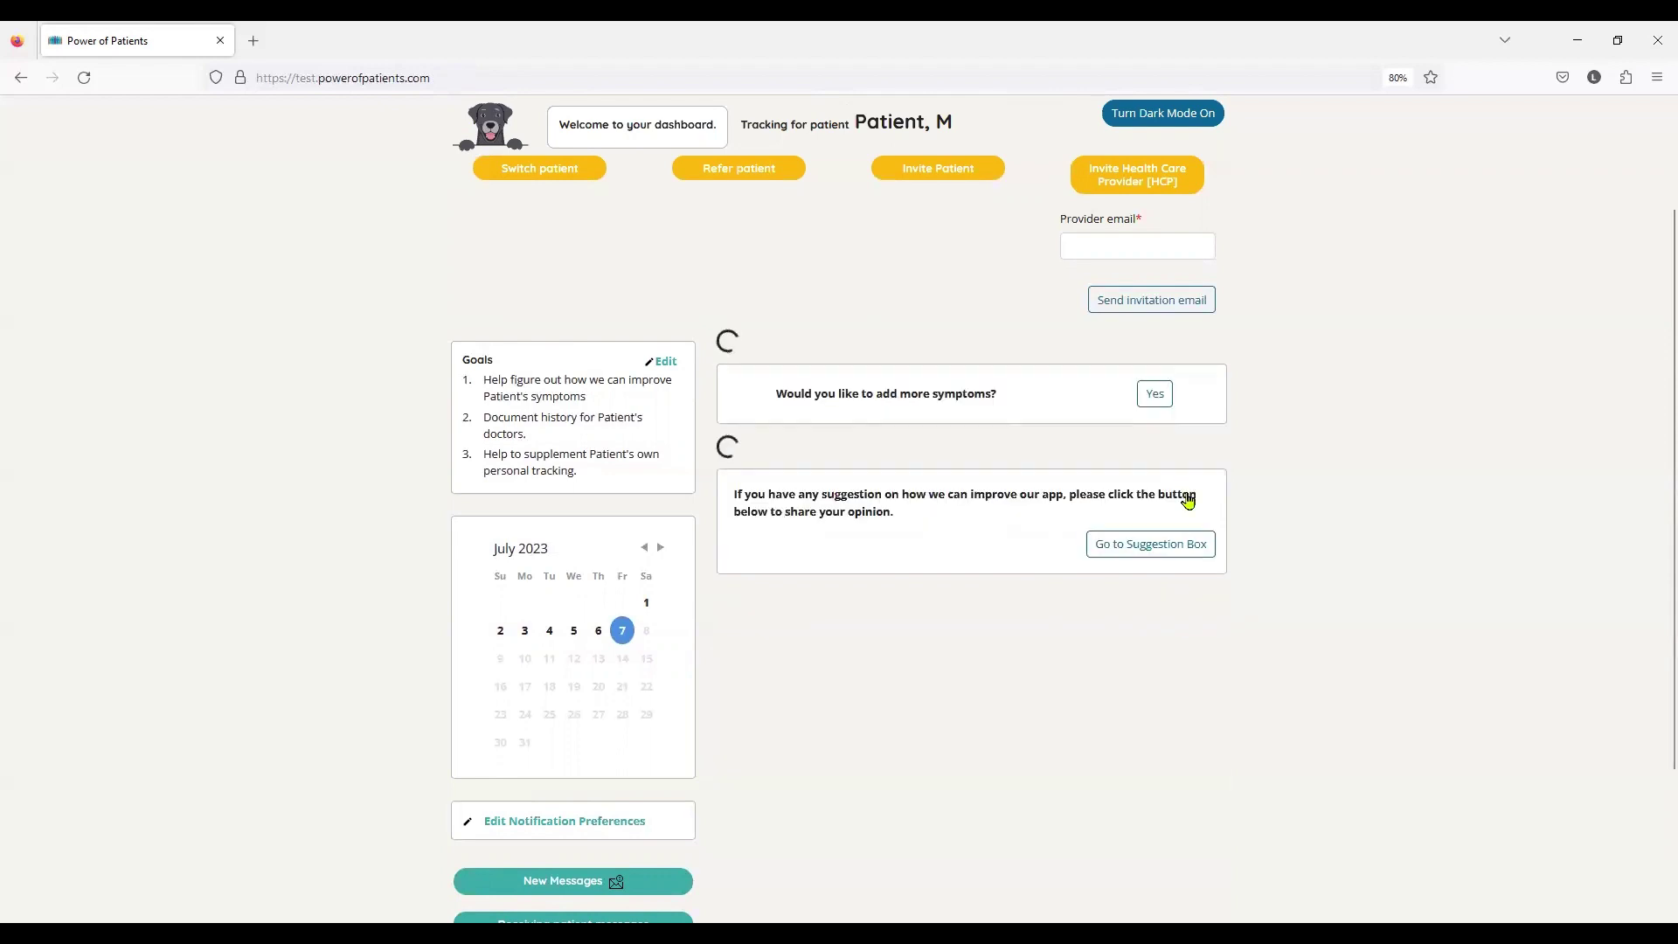
{"action": "left_click", "coordinate": [864, 448]}
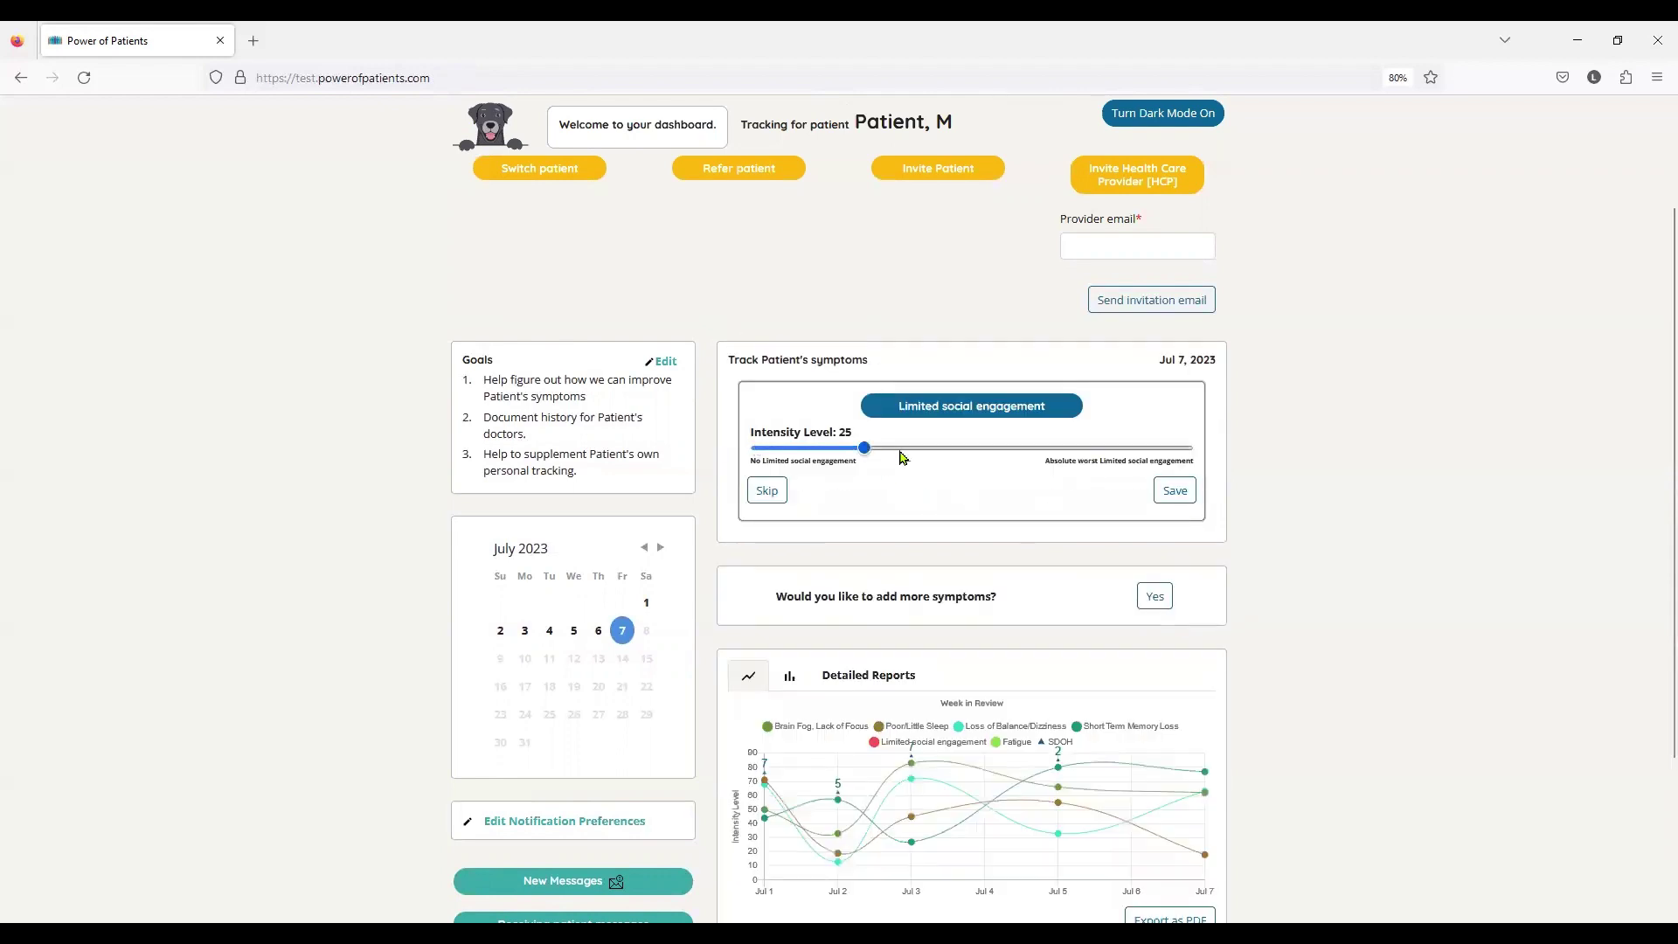
{"action": "left_click", "coordinate": [1162, 496]}
{"action": "left_click", "coordinate": [1053, 449]}
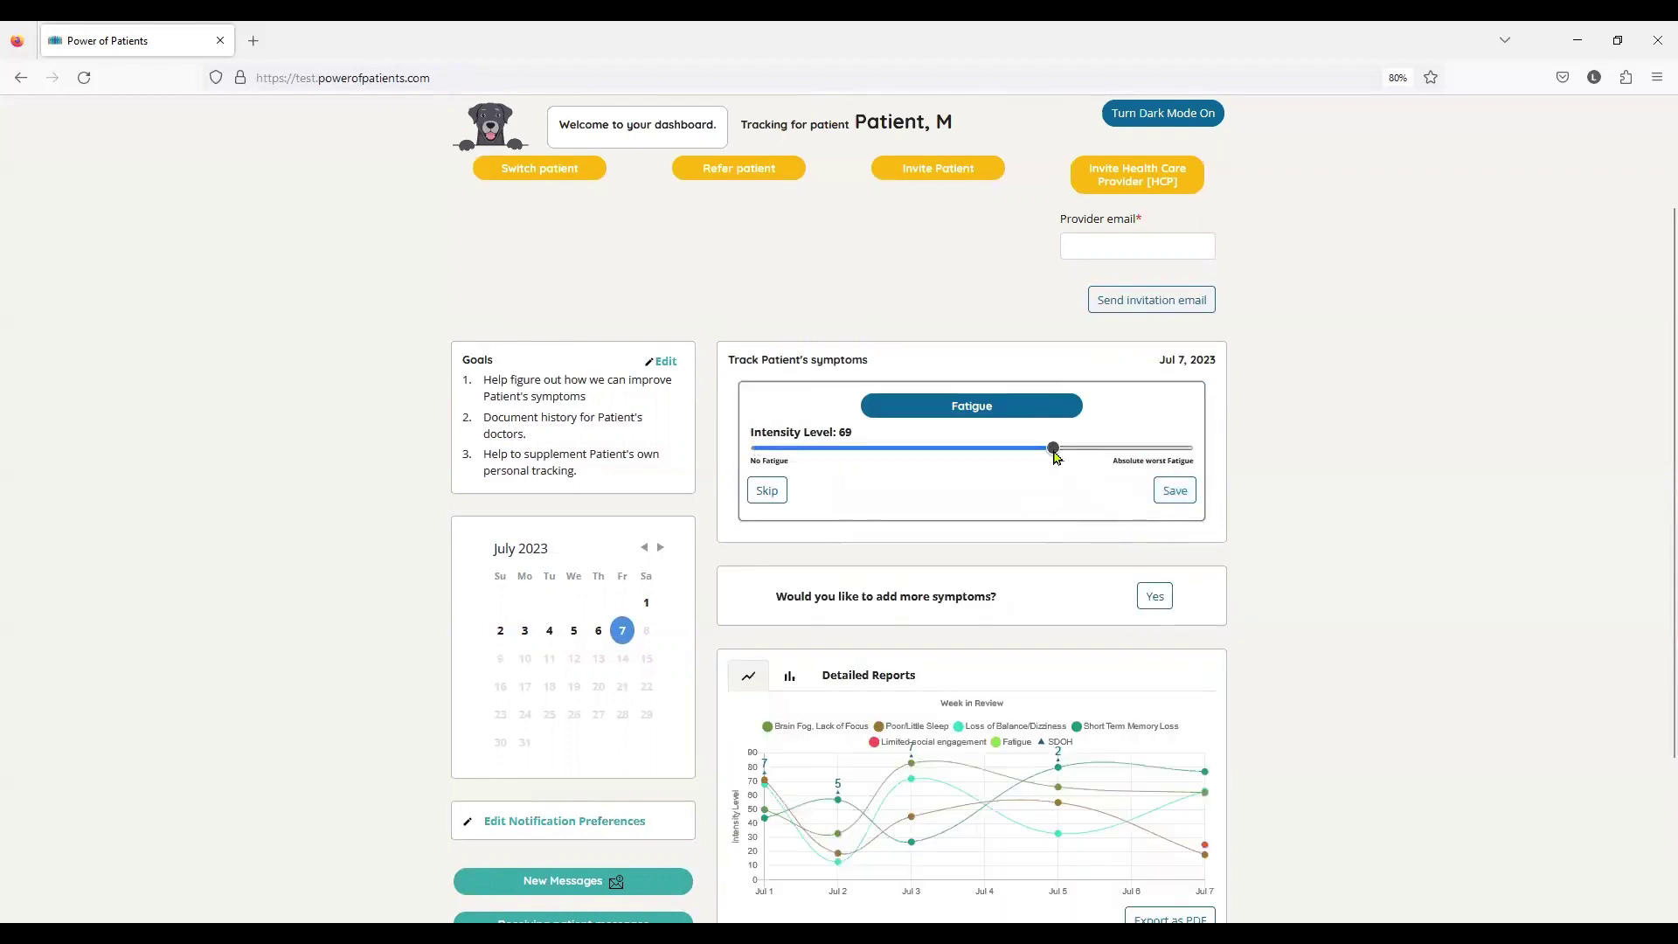
{"action": "left_click", "coordinate": [1168, 505]}
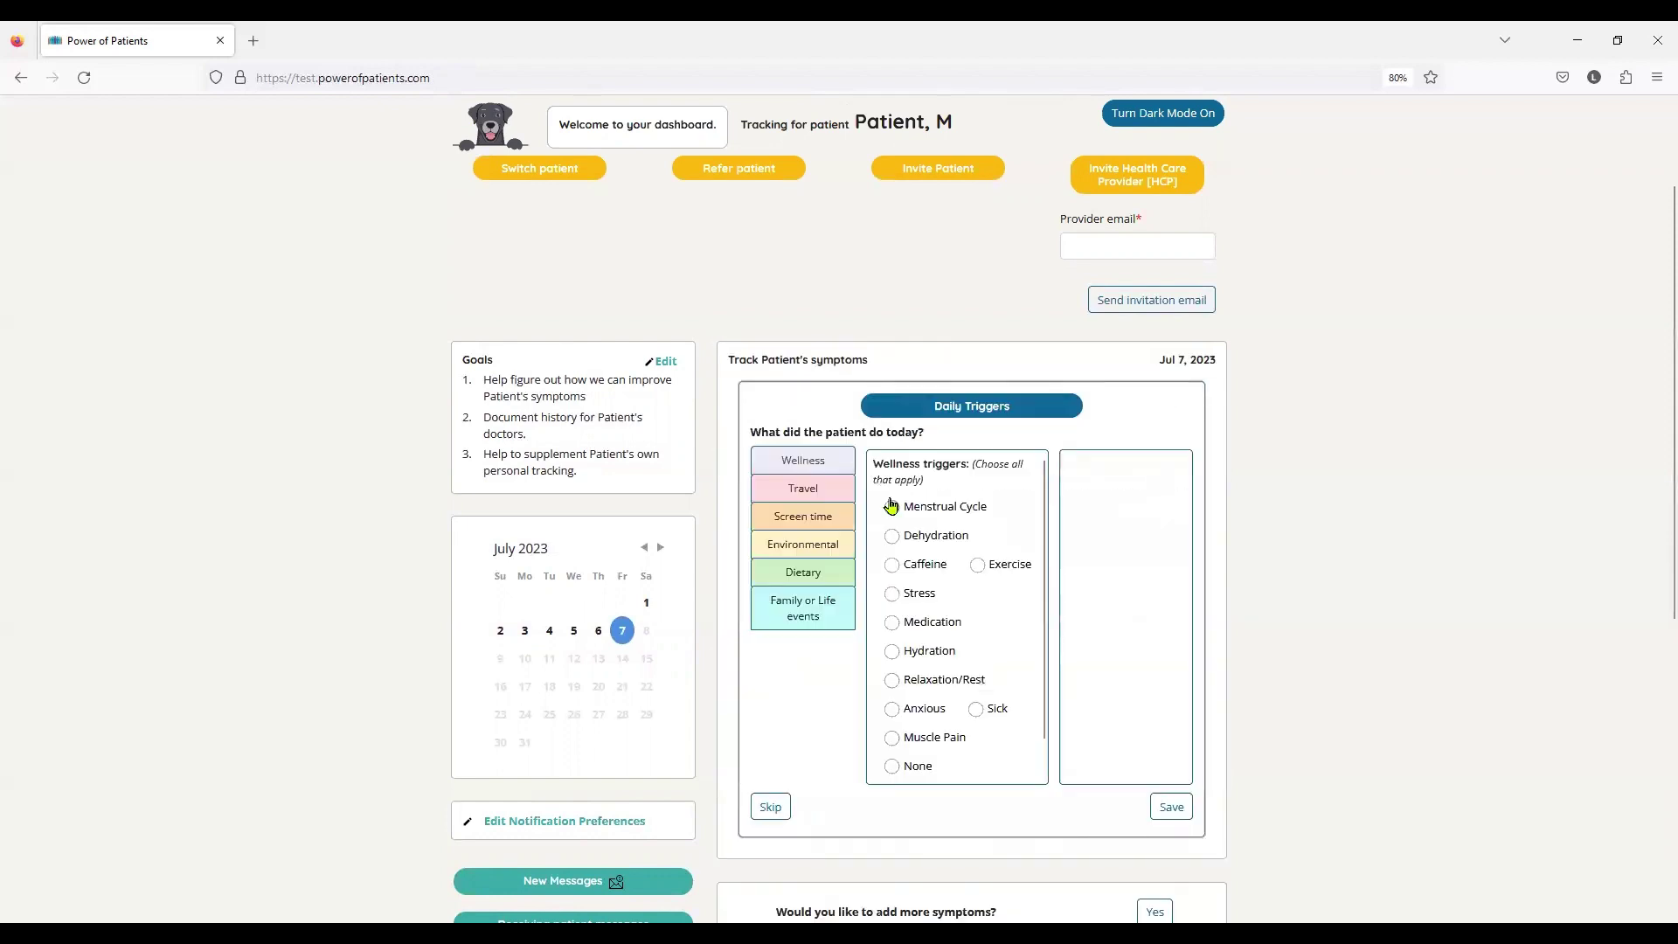
Tick Dehydration, Caffeine, Work Meeting/Presentation, Kids and Significant Other as triggers and save.
{"action": "left_click", "coordinate": [948, 535]}
{"action": "left_click", "coordinate": [926, 565]}
{"action": "left_click", "coordinate": [802, 607]}
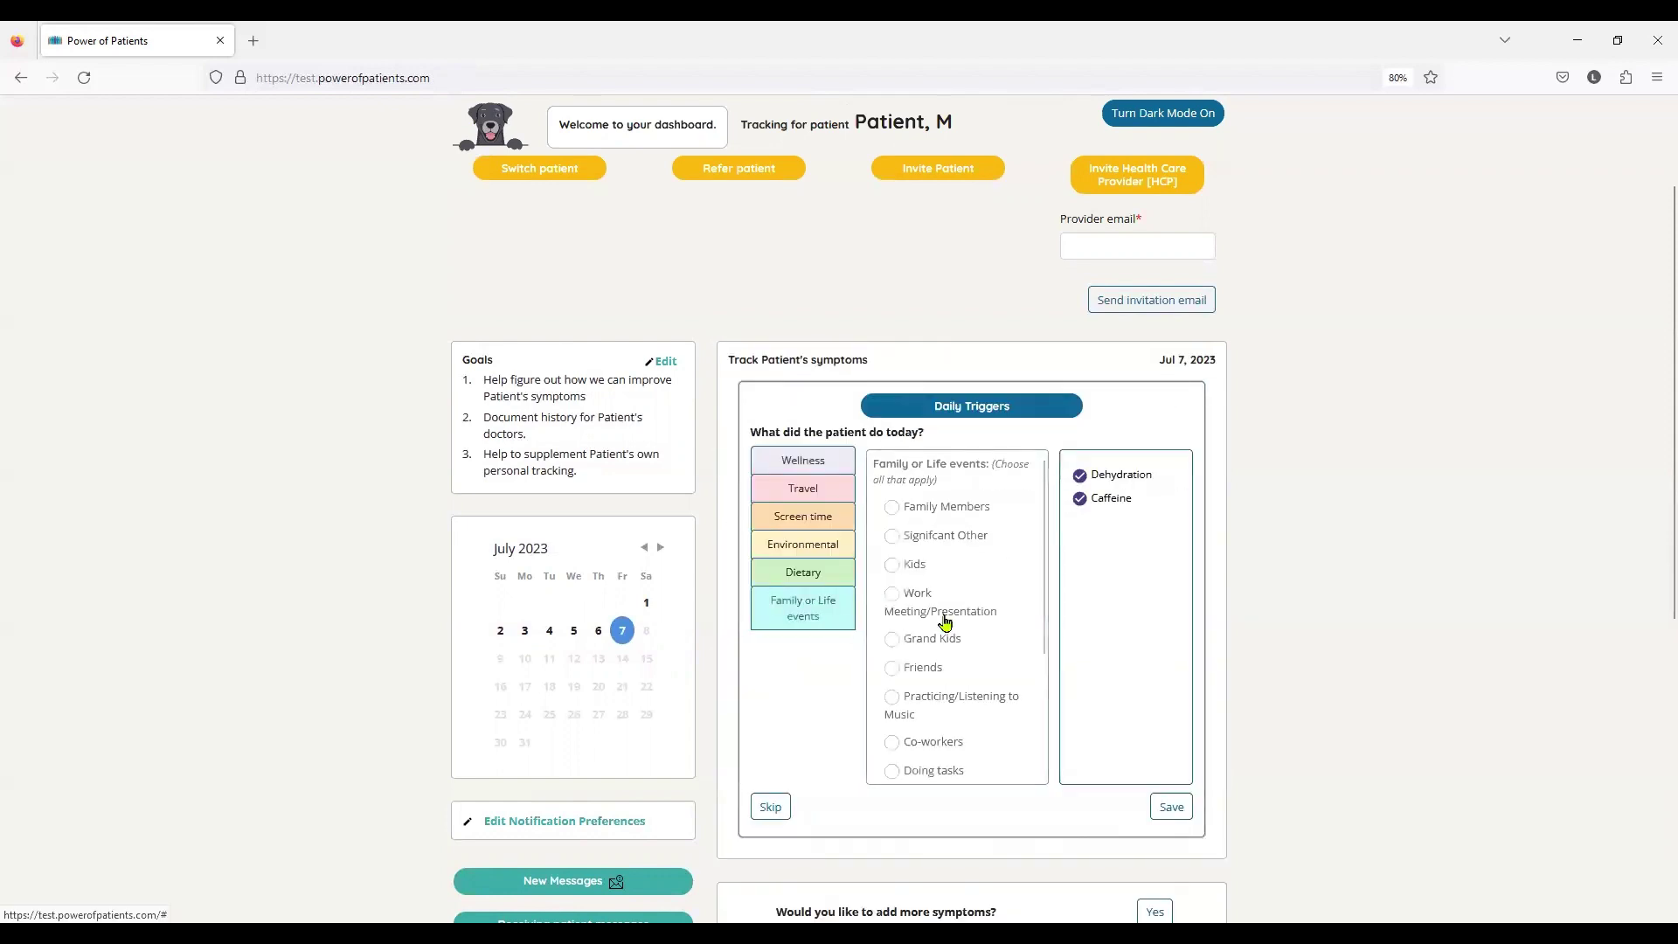
{"action": "left_click", "coordinate": [926, 599]}
{"action": "left_click", "coordinate": [931, 566]}
{"action": "left_click", "coordinate": [926, 534]}
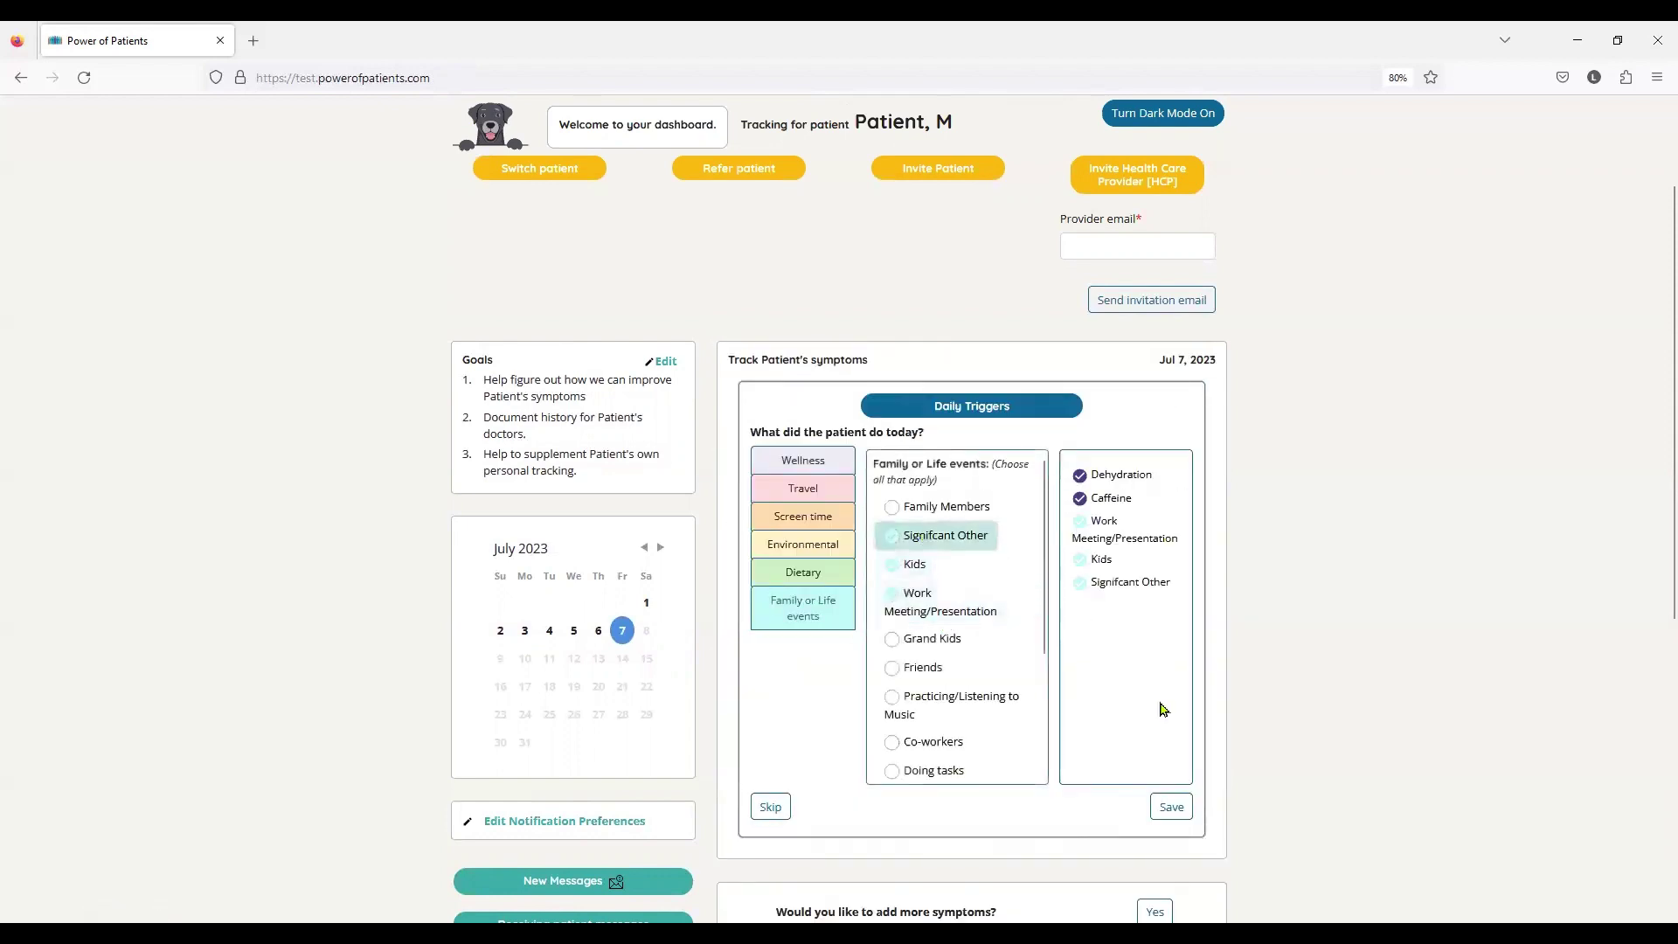
{"action": "left_click", "coordinate": [1172, 806]}
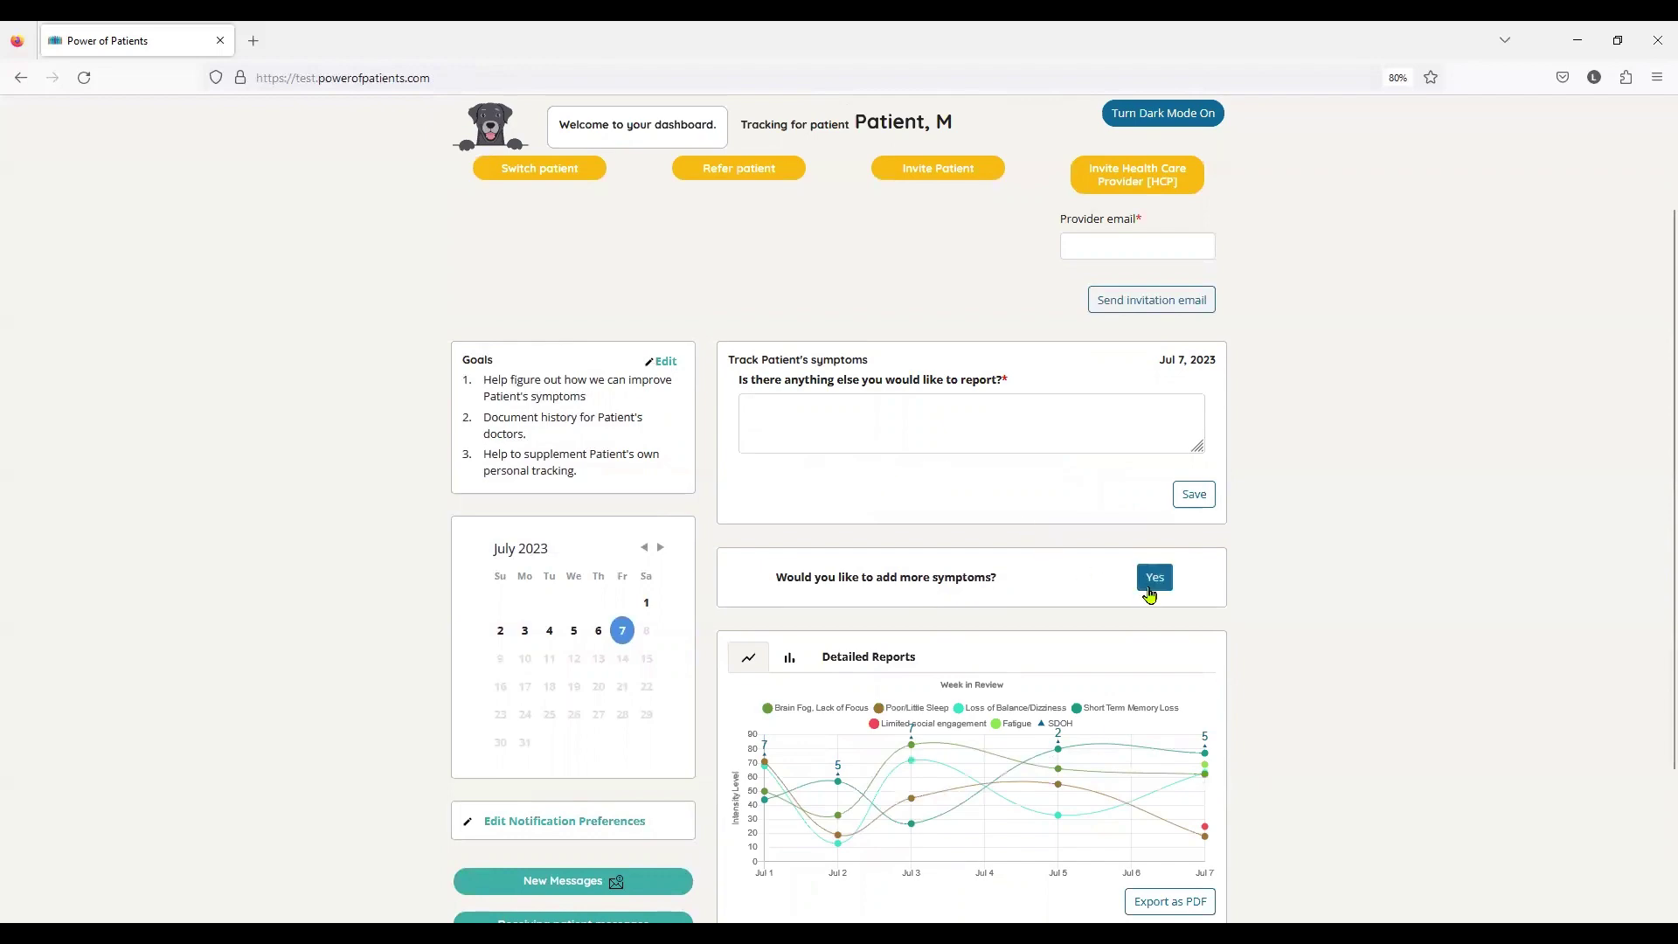
{"action": "scroll", "coordinate": [983, 564], "scroll_direction": "down", "scroll_amount": 4}
{"action": "scroll", "coordinate": [988, 541], "scroll_direction": "up", "scroll_amount": 5}
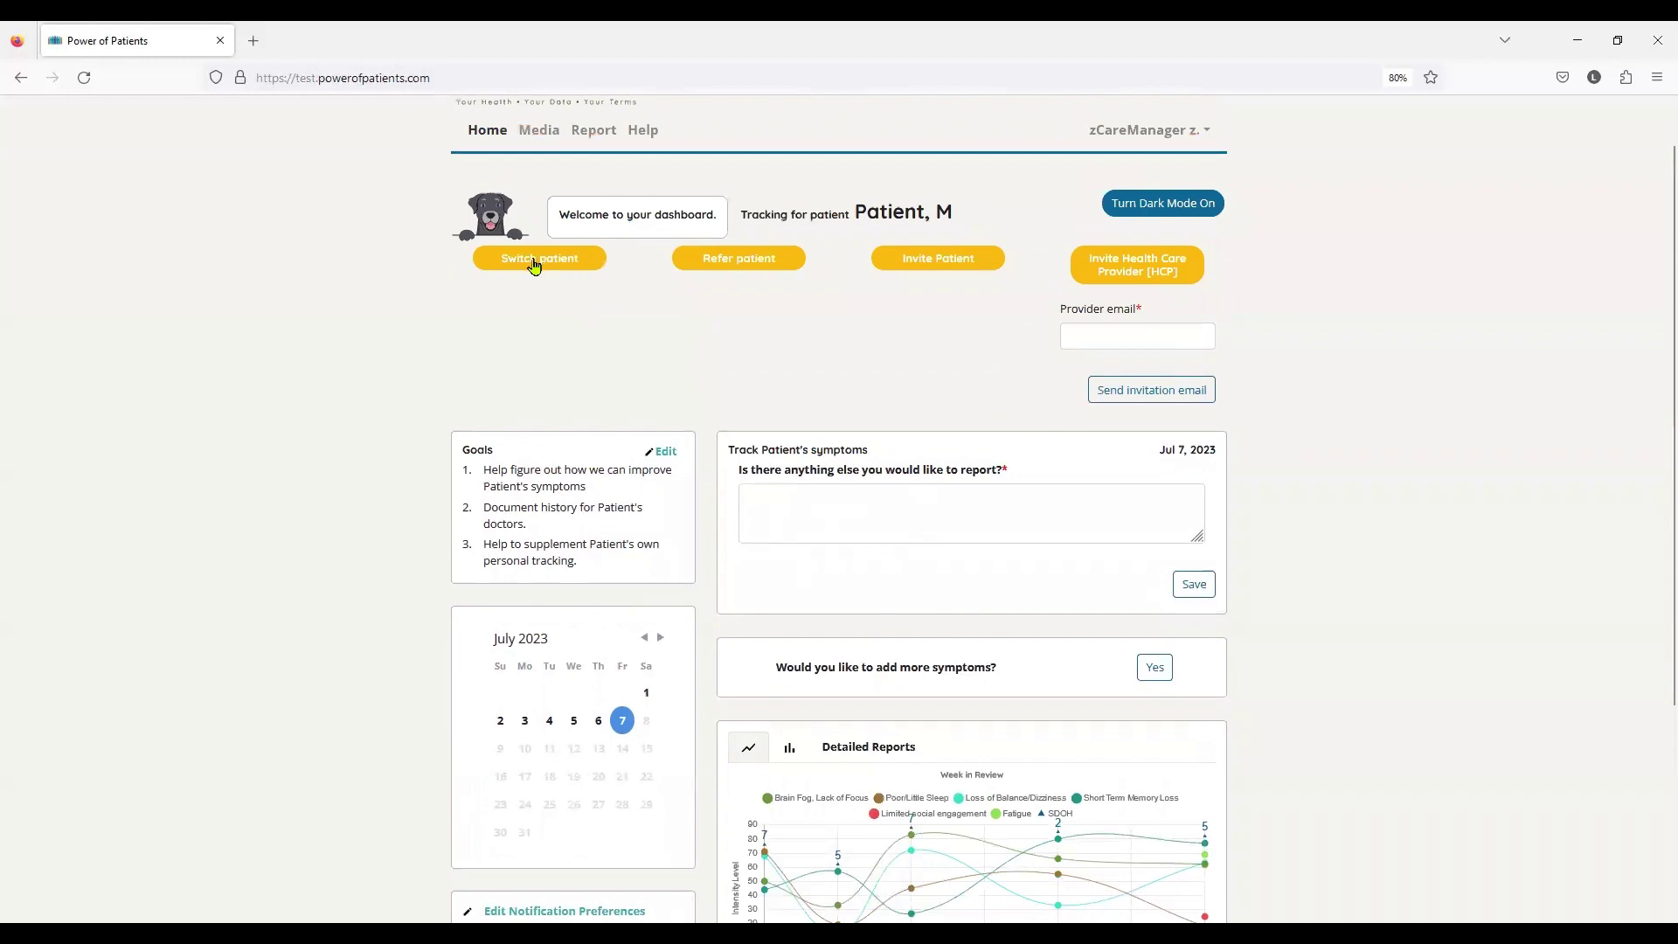
Try referring Patient M. to the receiver's e-mail, then choose to invite the unregistered provider.
{"action": "left_click", "coordinate": [749, 267]}
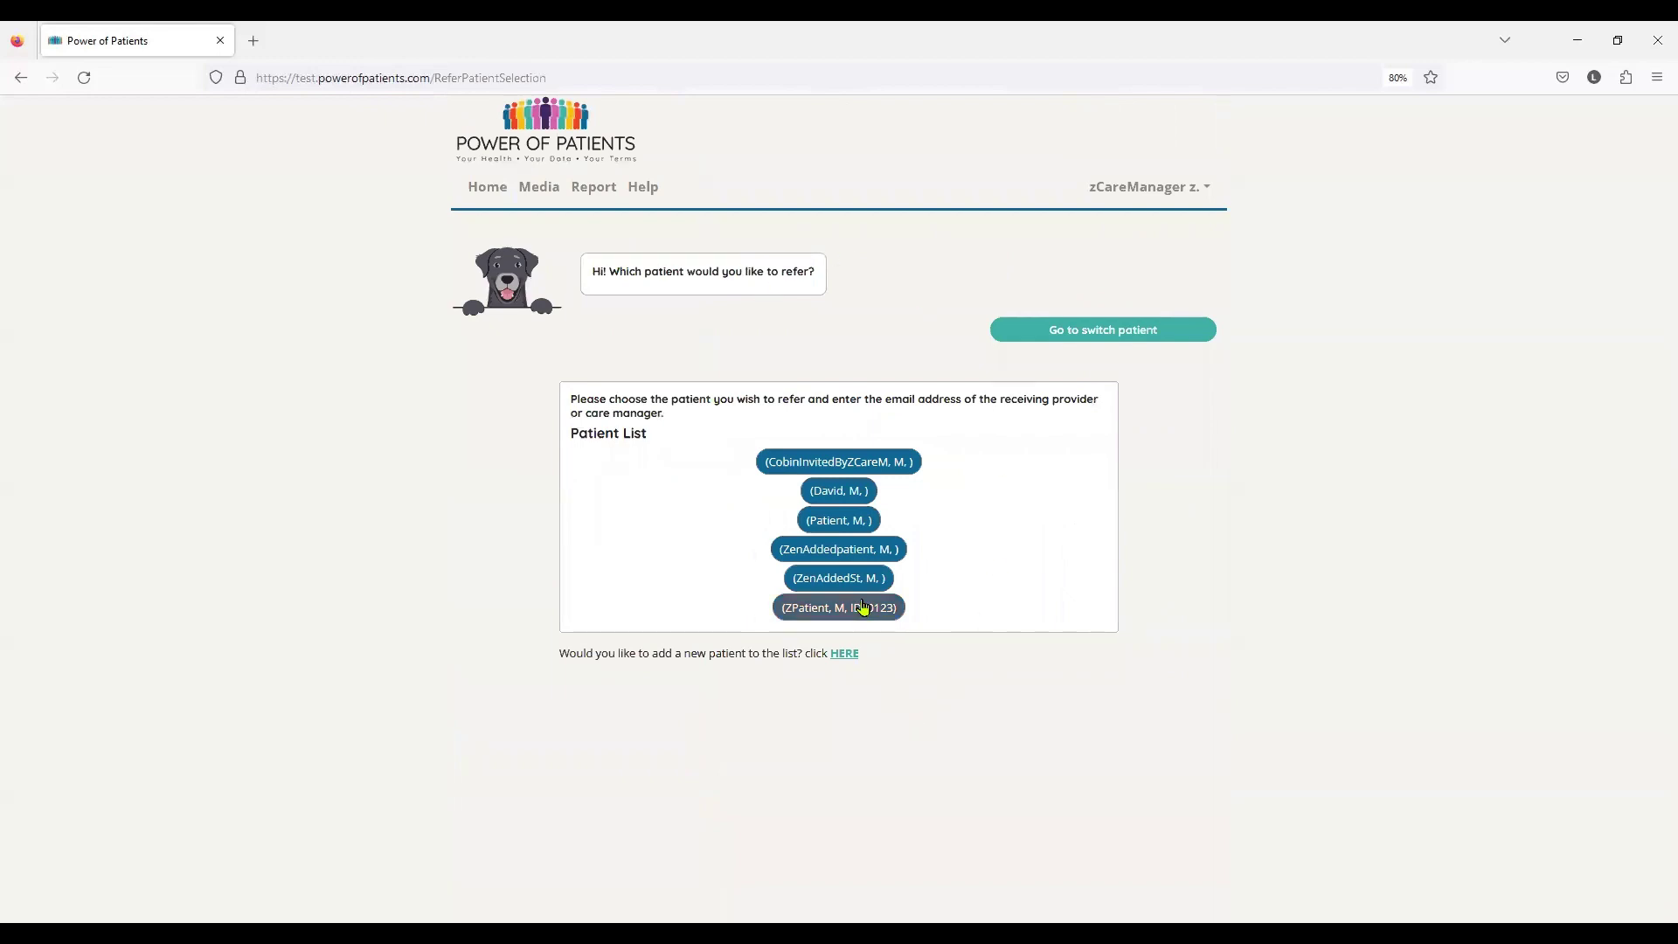
{"action": "left_click", "coordinate": [823, 525]}
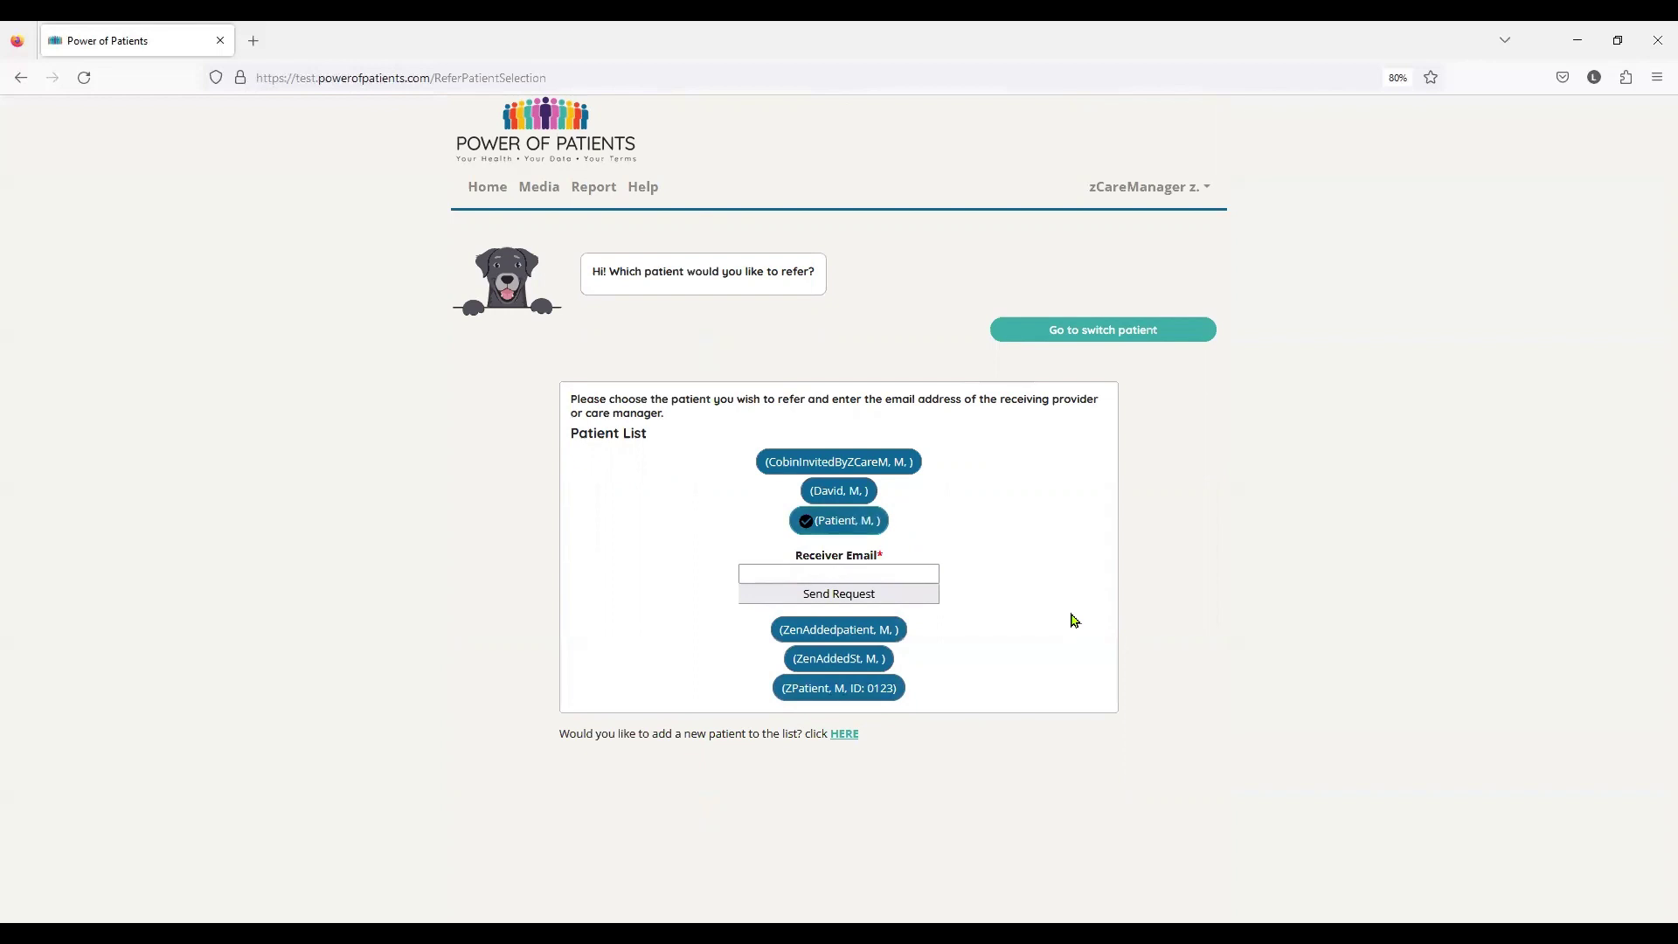
{"action": "left_click", "coordinate": [762, 570]}
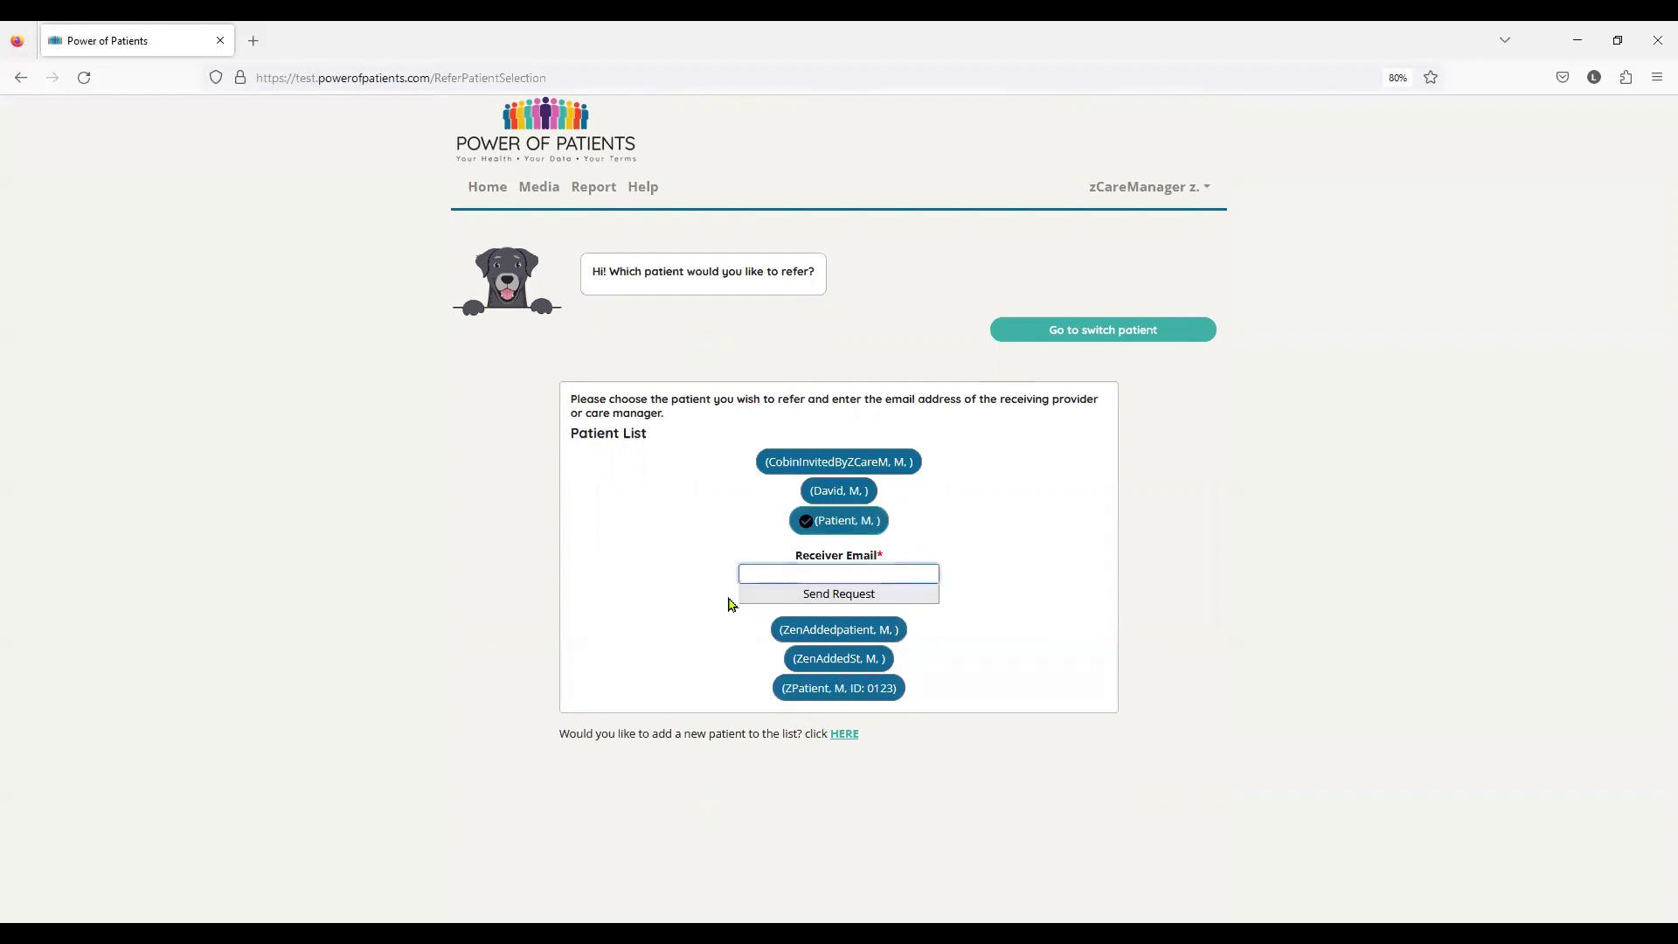
{"action": "type", "text": "tt@tt.com"}
{"action": "left_click", "coordinate": [834, 594]}
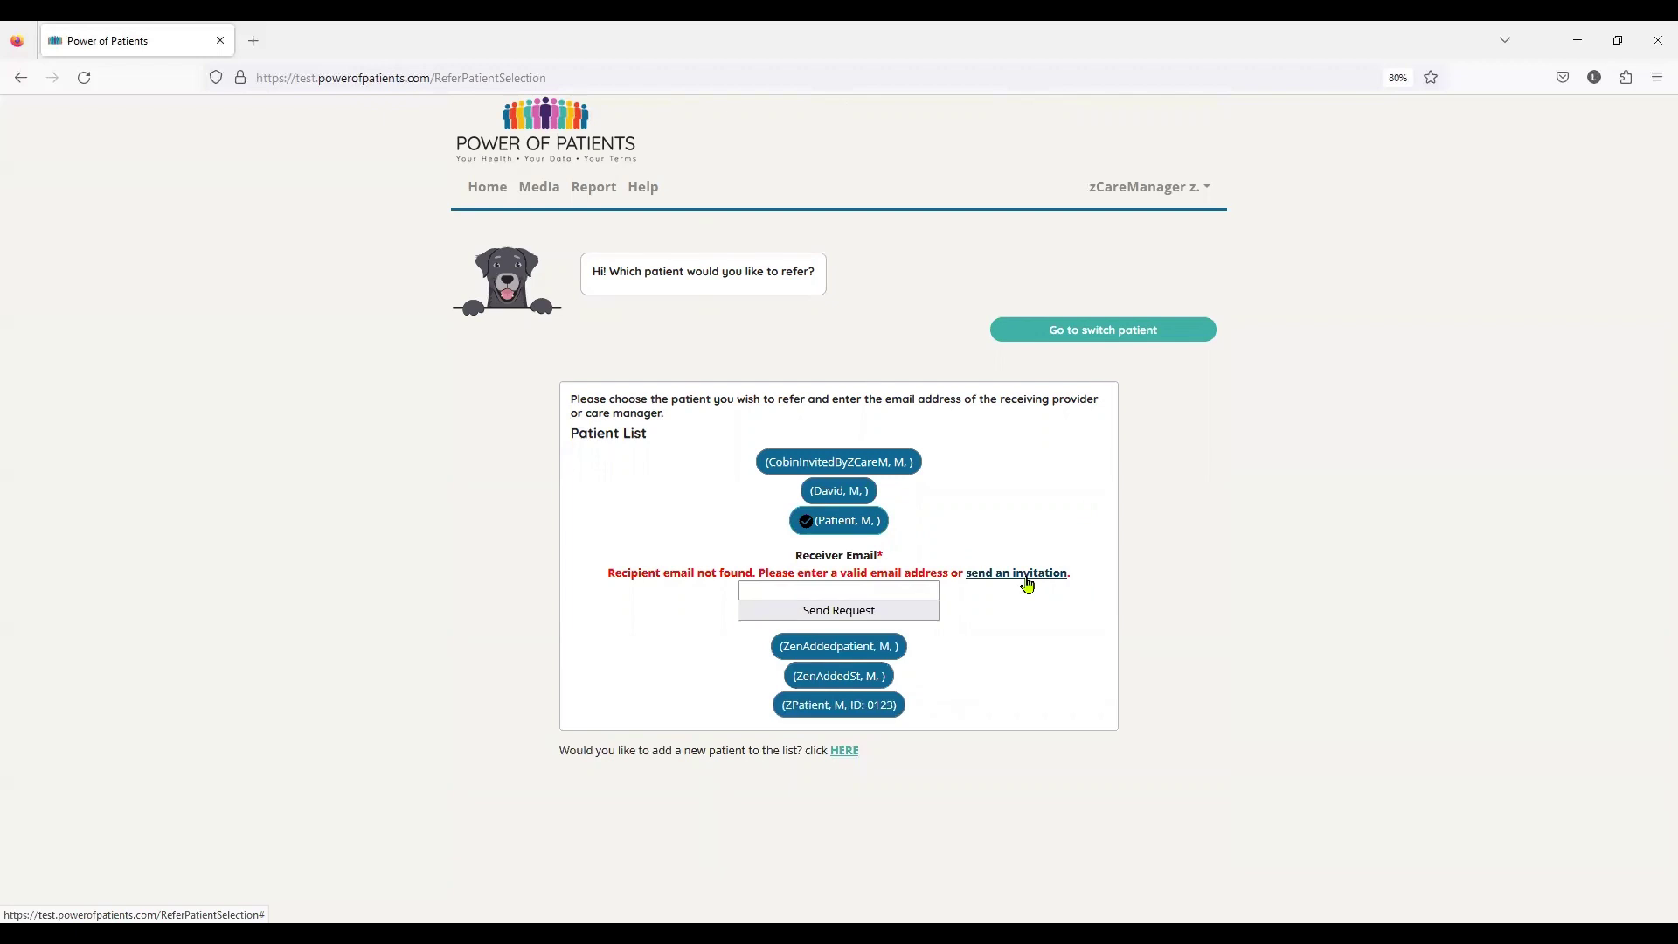
{"action": "left_click", "coordinate": [1028, 584]}
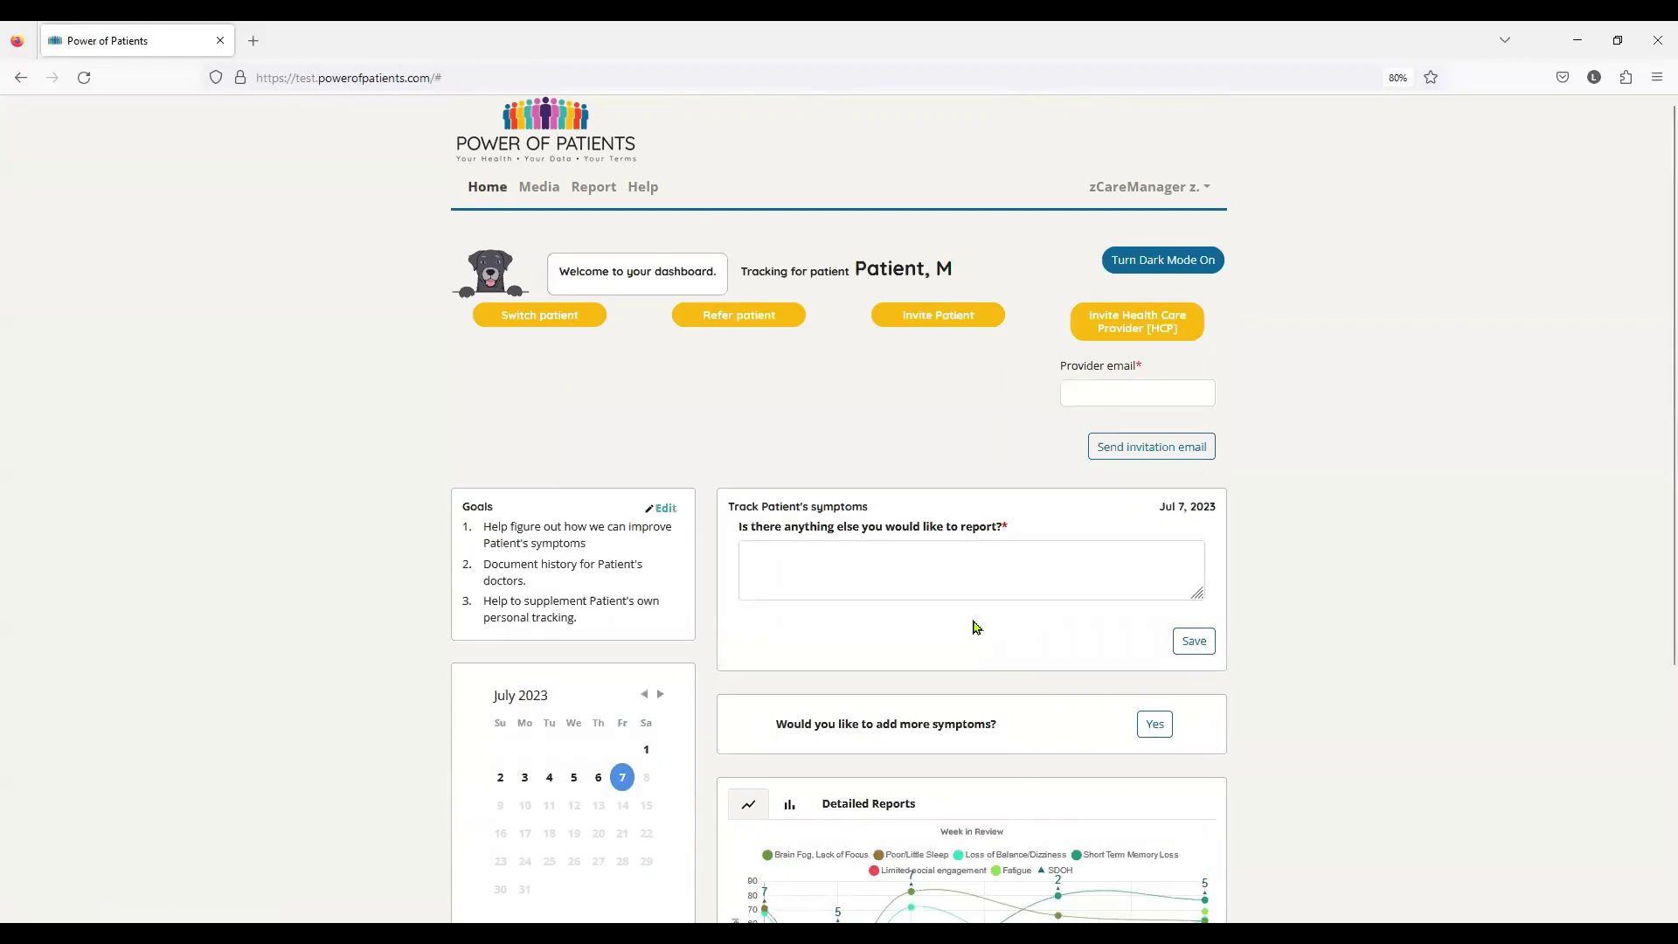
Send the invitation to the provider's e-mail address, then briefly zoom the dashboard out and back.
{"action": "left_click", "coordinate": [1103, 392]}
{"action": "type", "text": "tt@"}
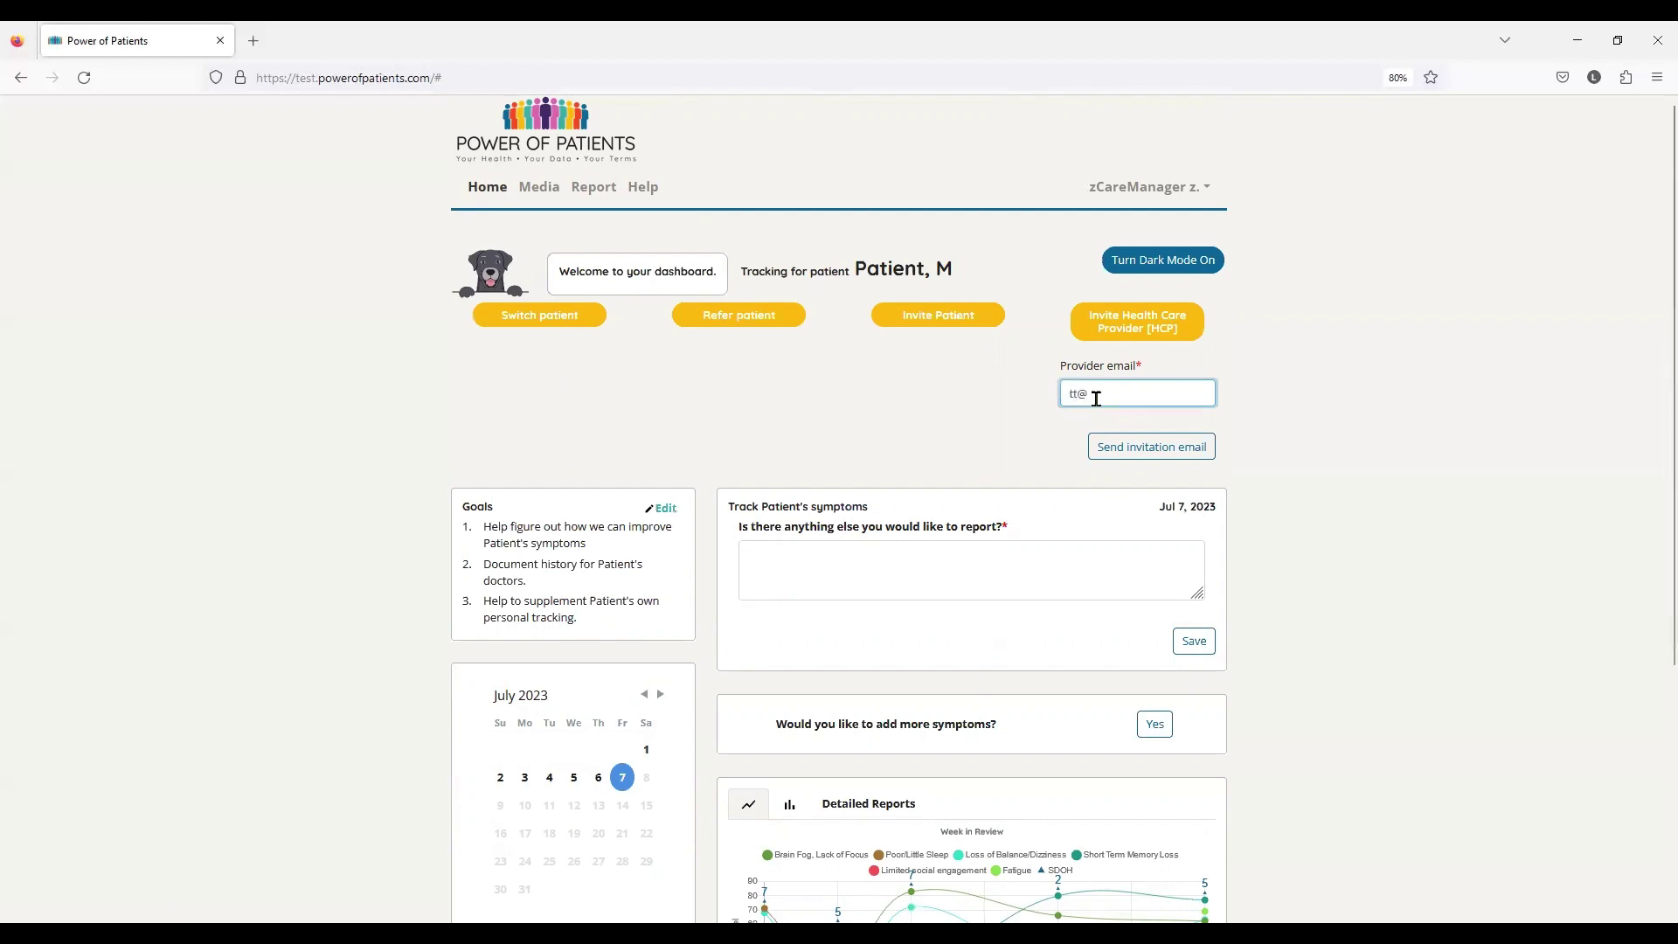
{"action": "type", "text": "tt.com"}
{"action": "left_click", "coordinate": [1161, 457]}
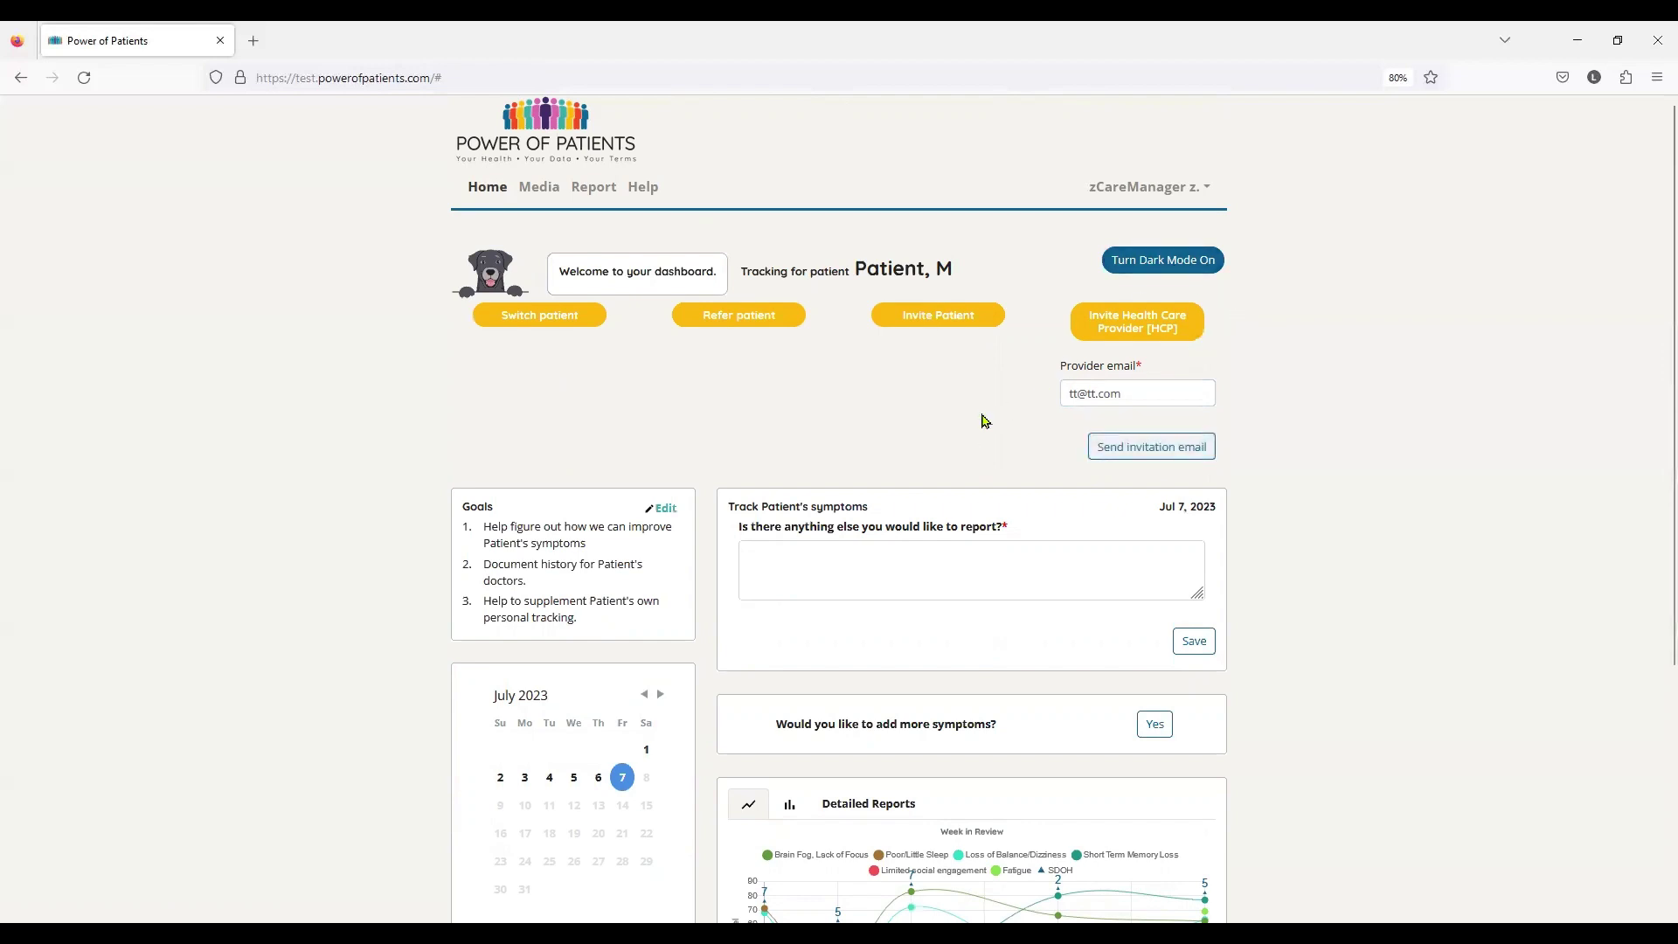
{"action": "scroll", "coordinate": [974, 398], "scroll_direction": "down", "scroll_amount": 4}
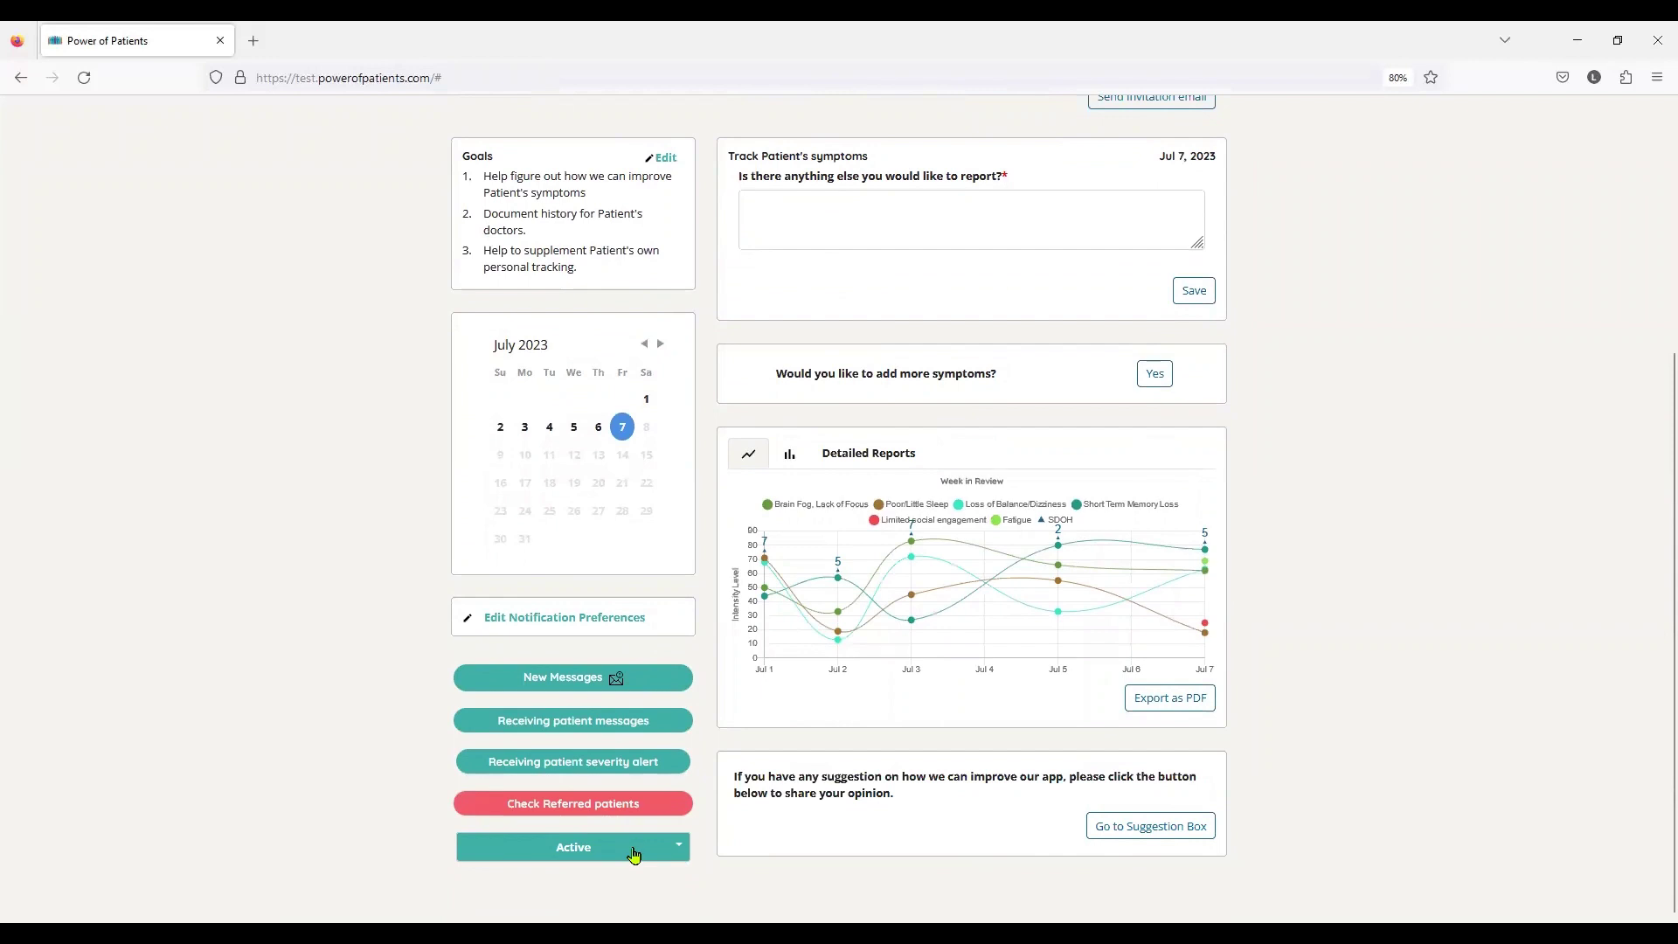
{"action": "key", "text": "ctrl+minus"}
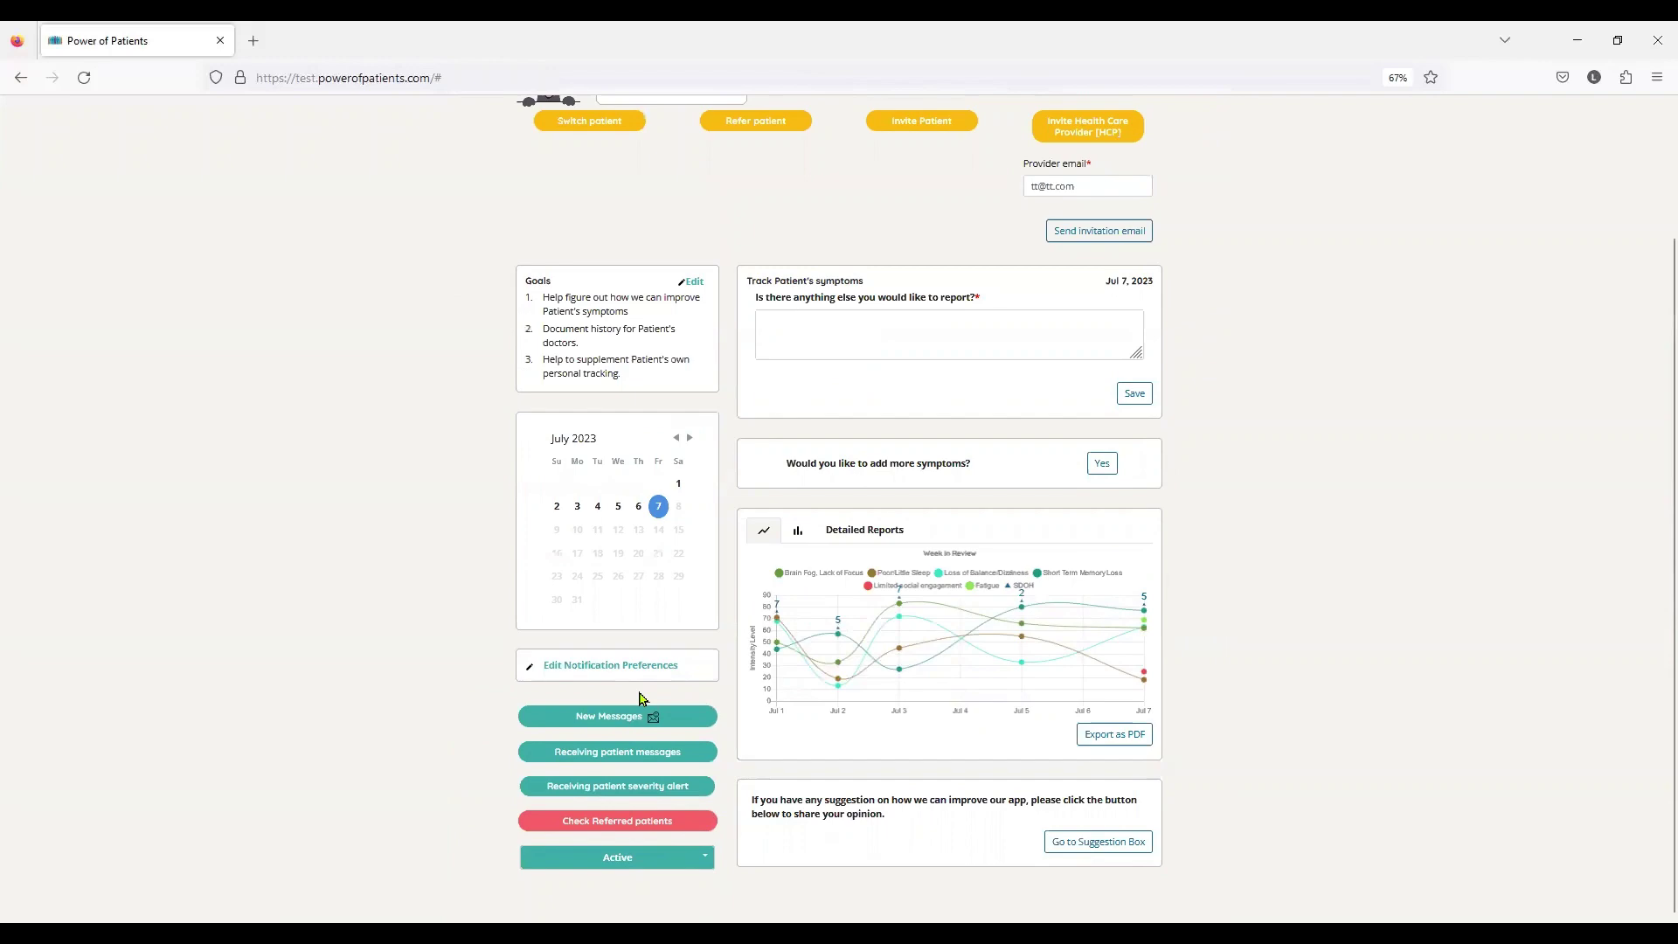
{"action": "key", "text": "ctrl+plus"}
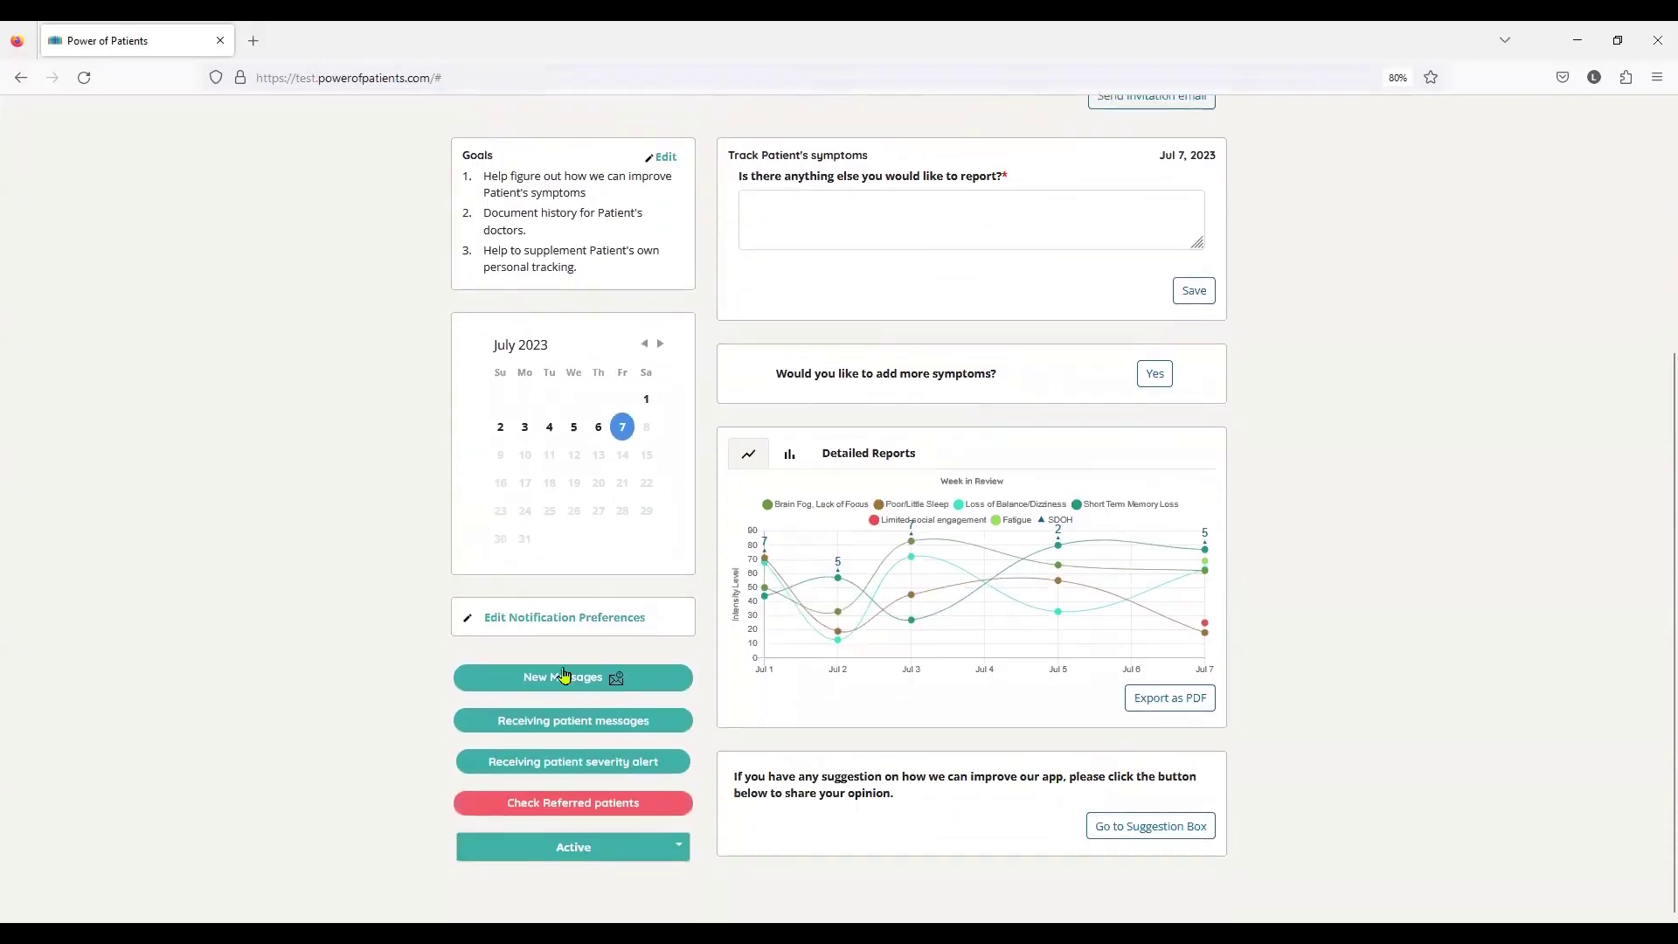
On the Messages page, mark Provider Test's Hi message as read.
{"action": "left_click", "coordinate": [554, 679]}
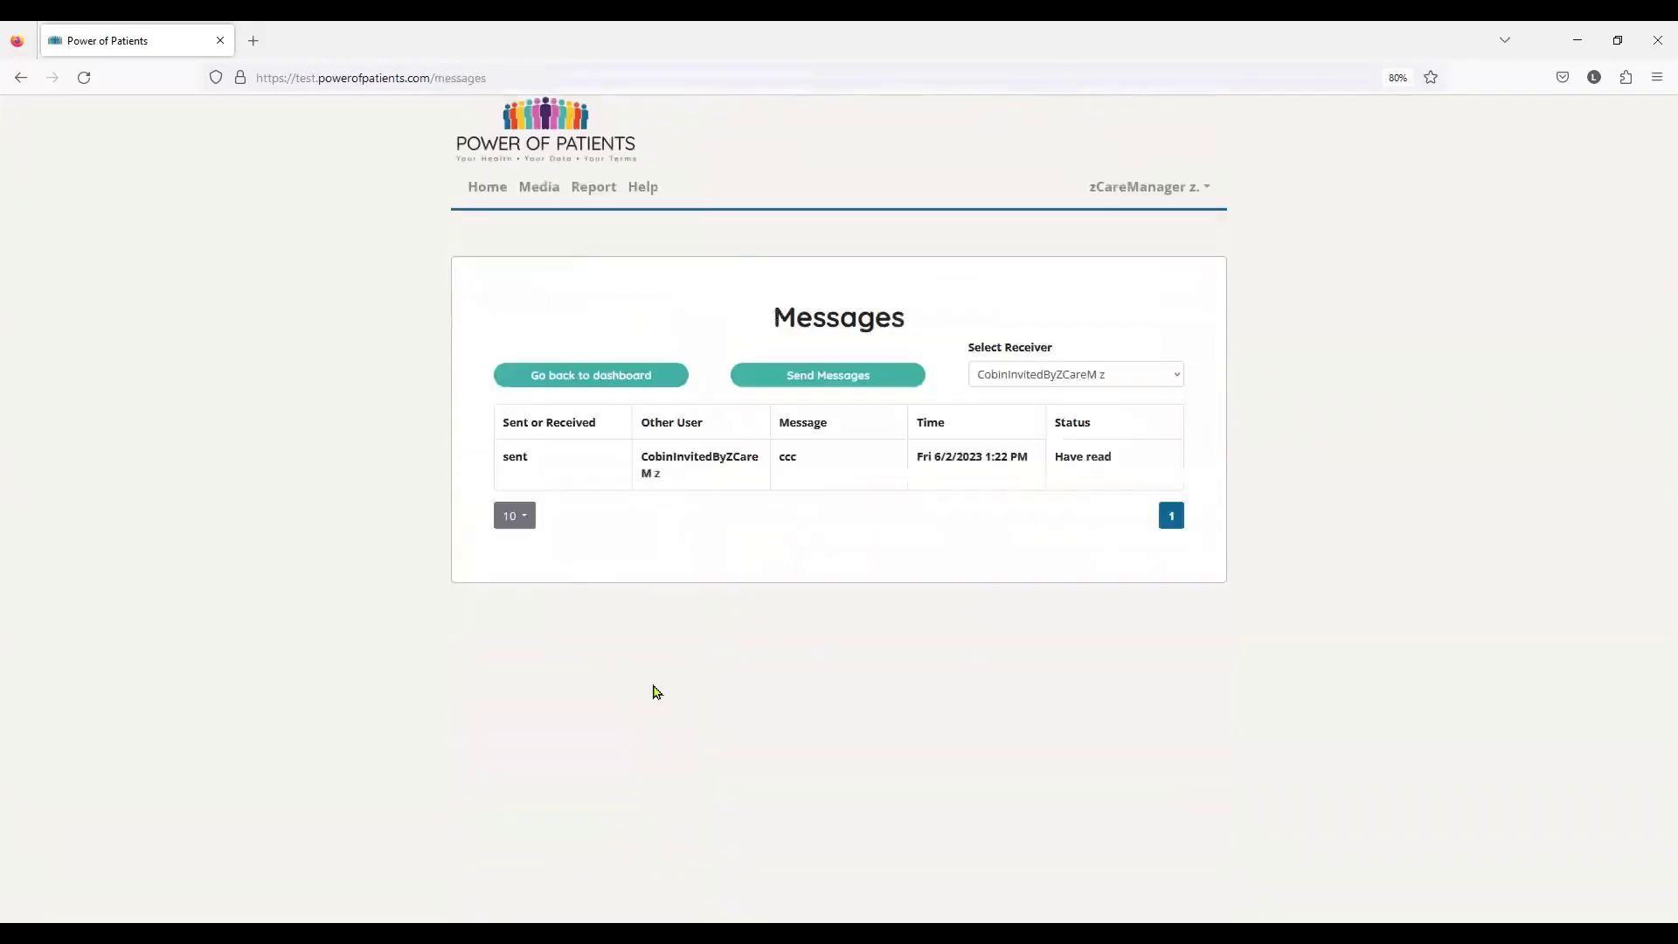
{"action": "left_click", "coordinate": [1076, 377]}
{"action": "left_click", "coordinate": [1006, 470]}
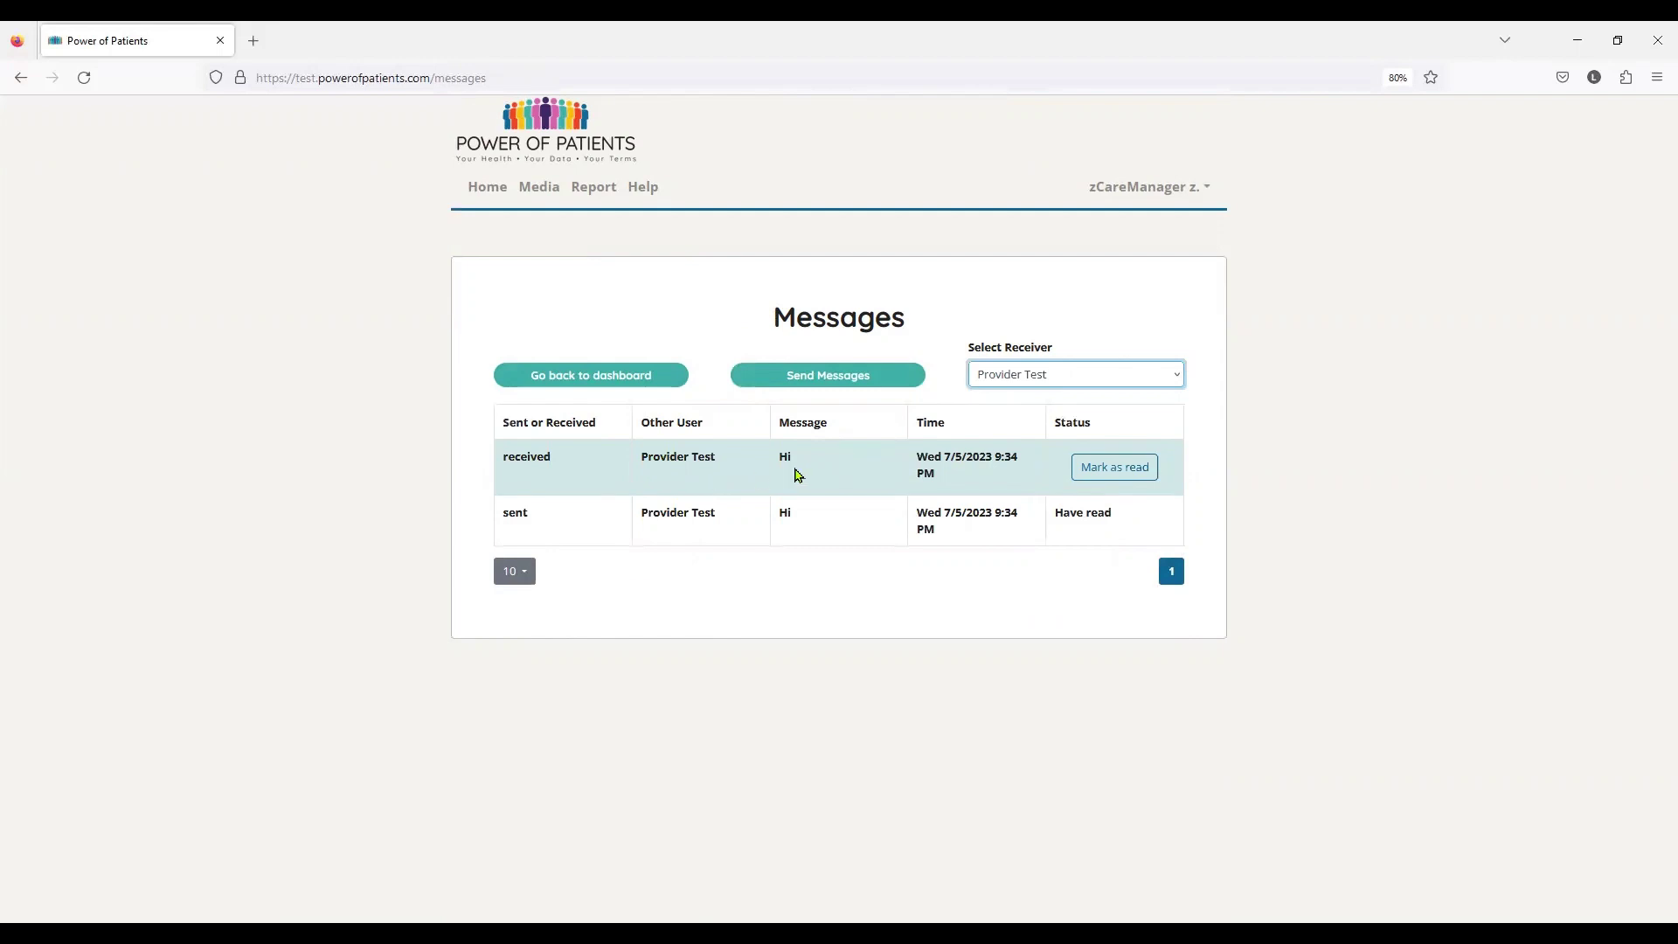
{"action": "left_click", "coordinate": [1110, 472]}
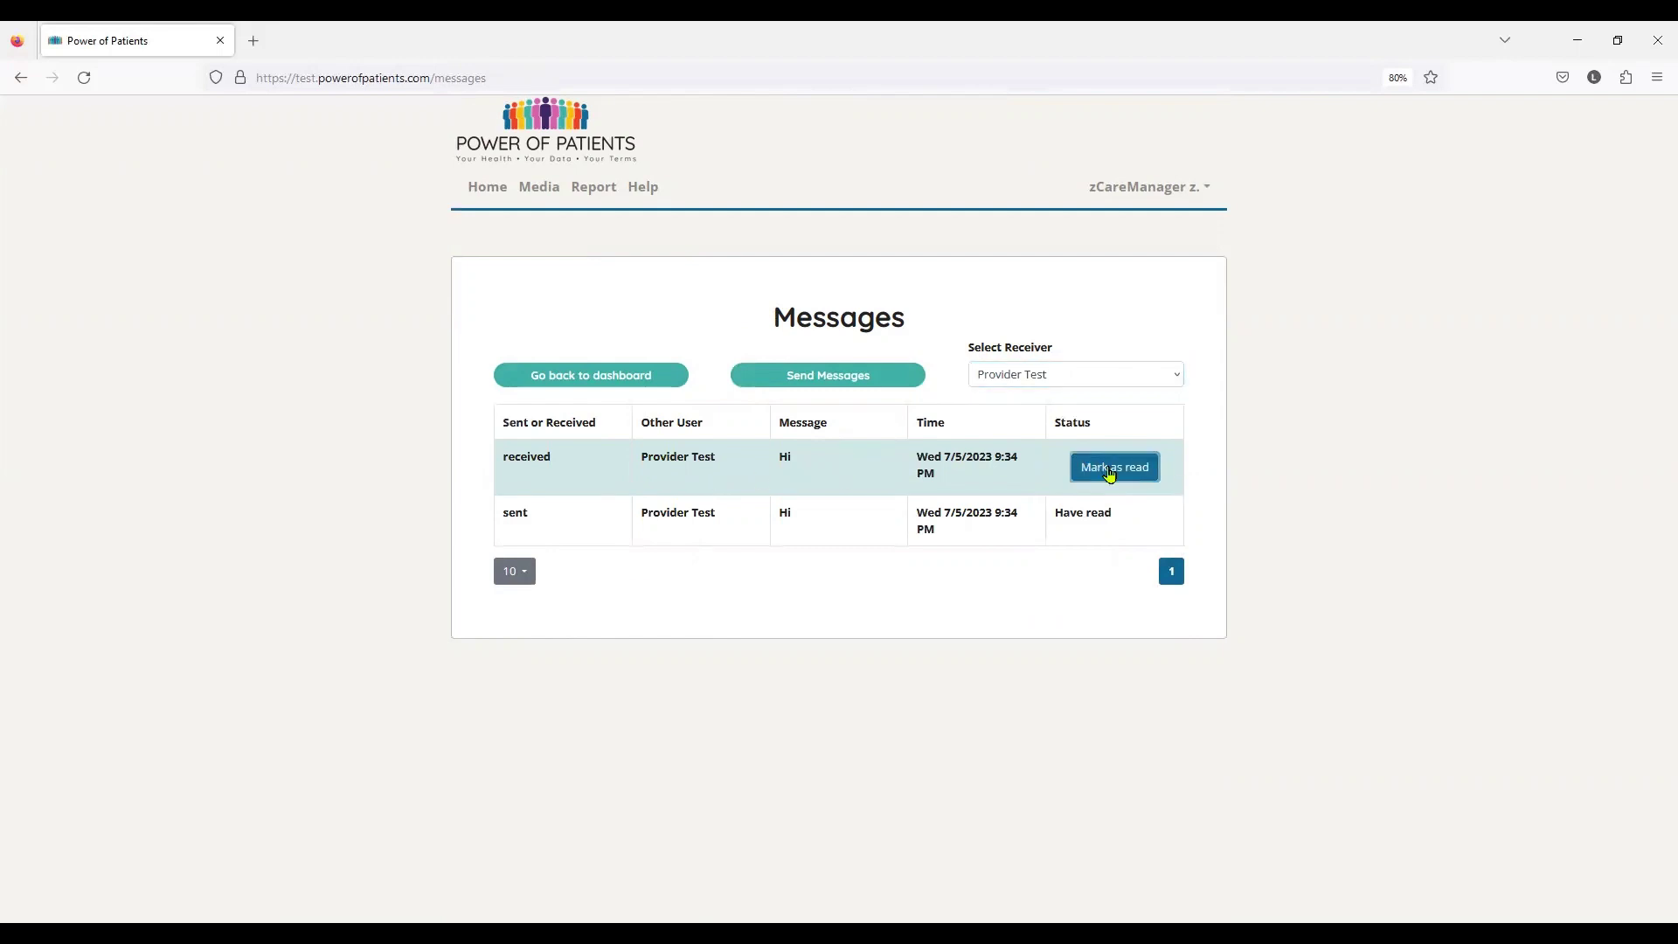
Send the provider the message 'patient, M is not doing well. can we bring him'.
{"action": "left_click", "coordinate": [812, 379]}
{"action": "left_click", "coordinate": [858, 266]}
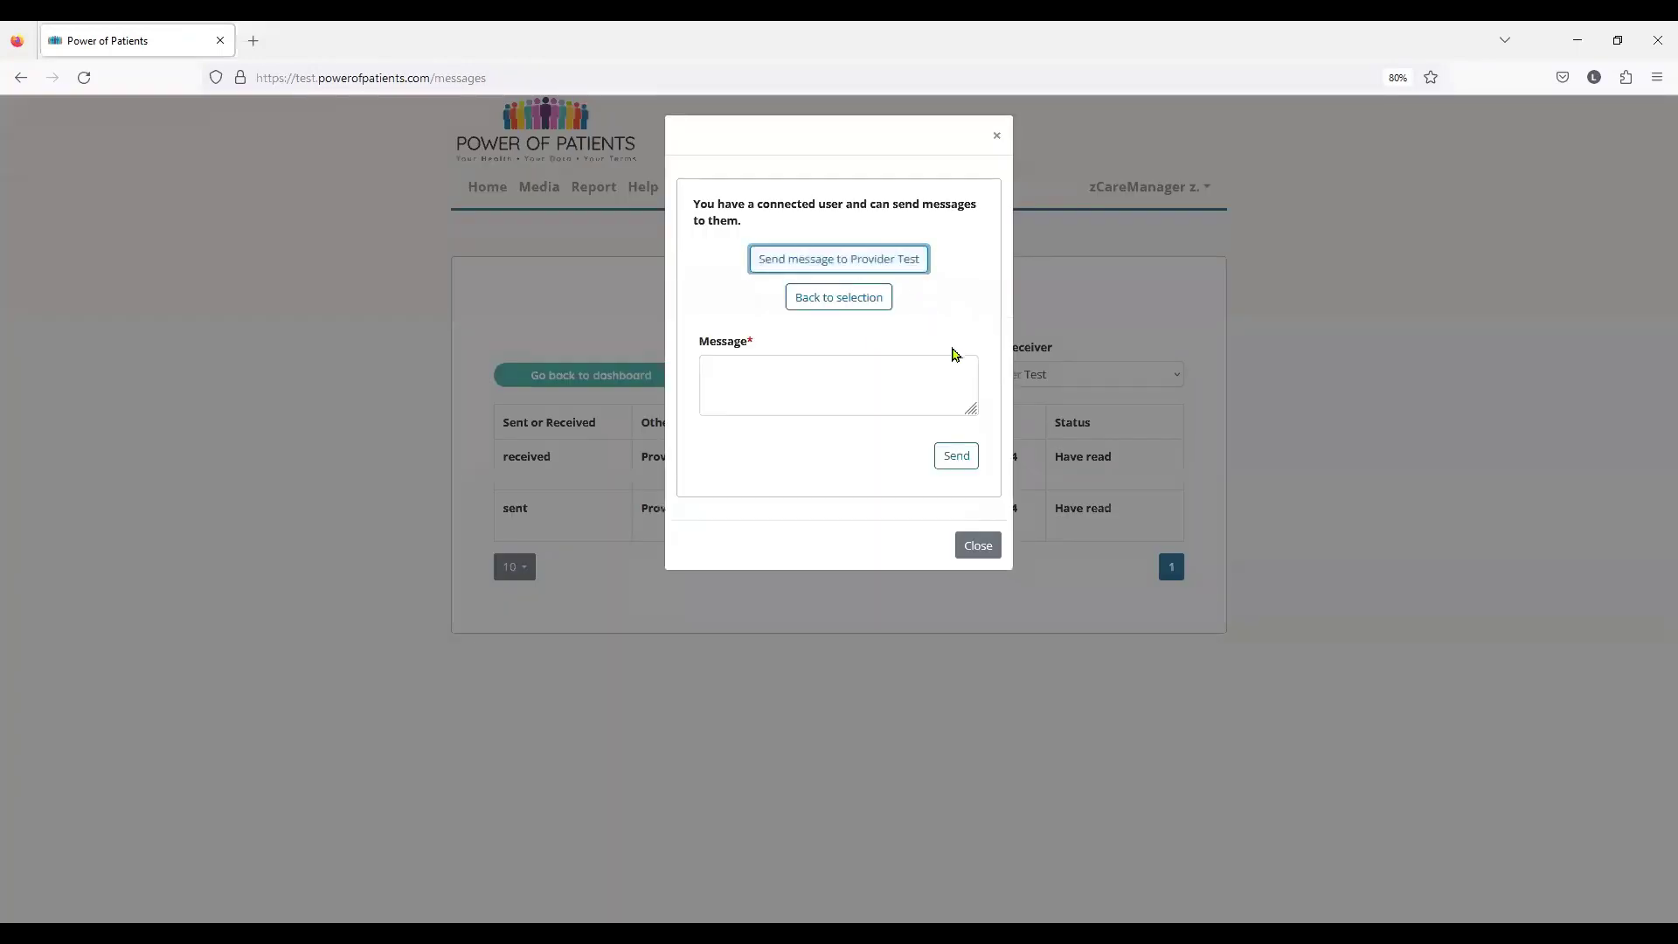
{"action": "left_click", "coordinate": [951, 393]}
{"action": "type", "text": "pat"}
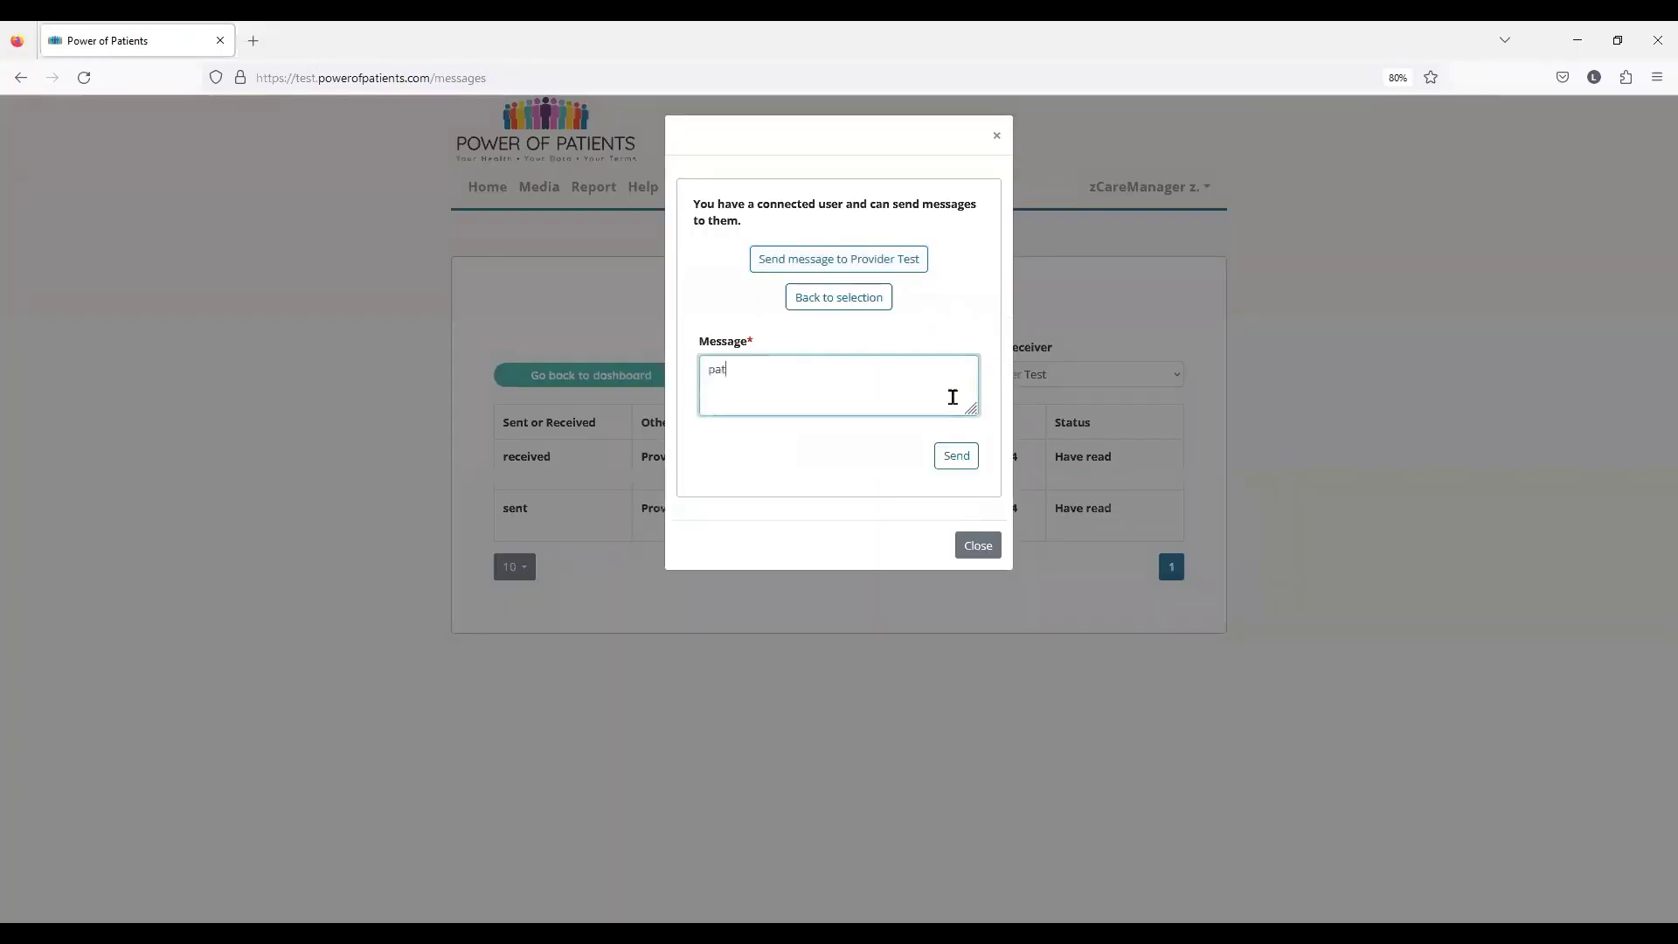
{"action": "type", "text": "ient, M is not doing well. can w"}
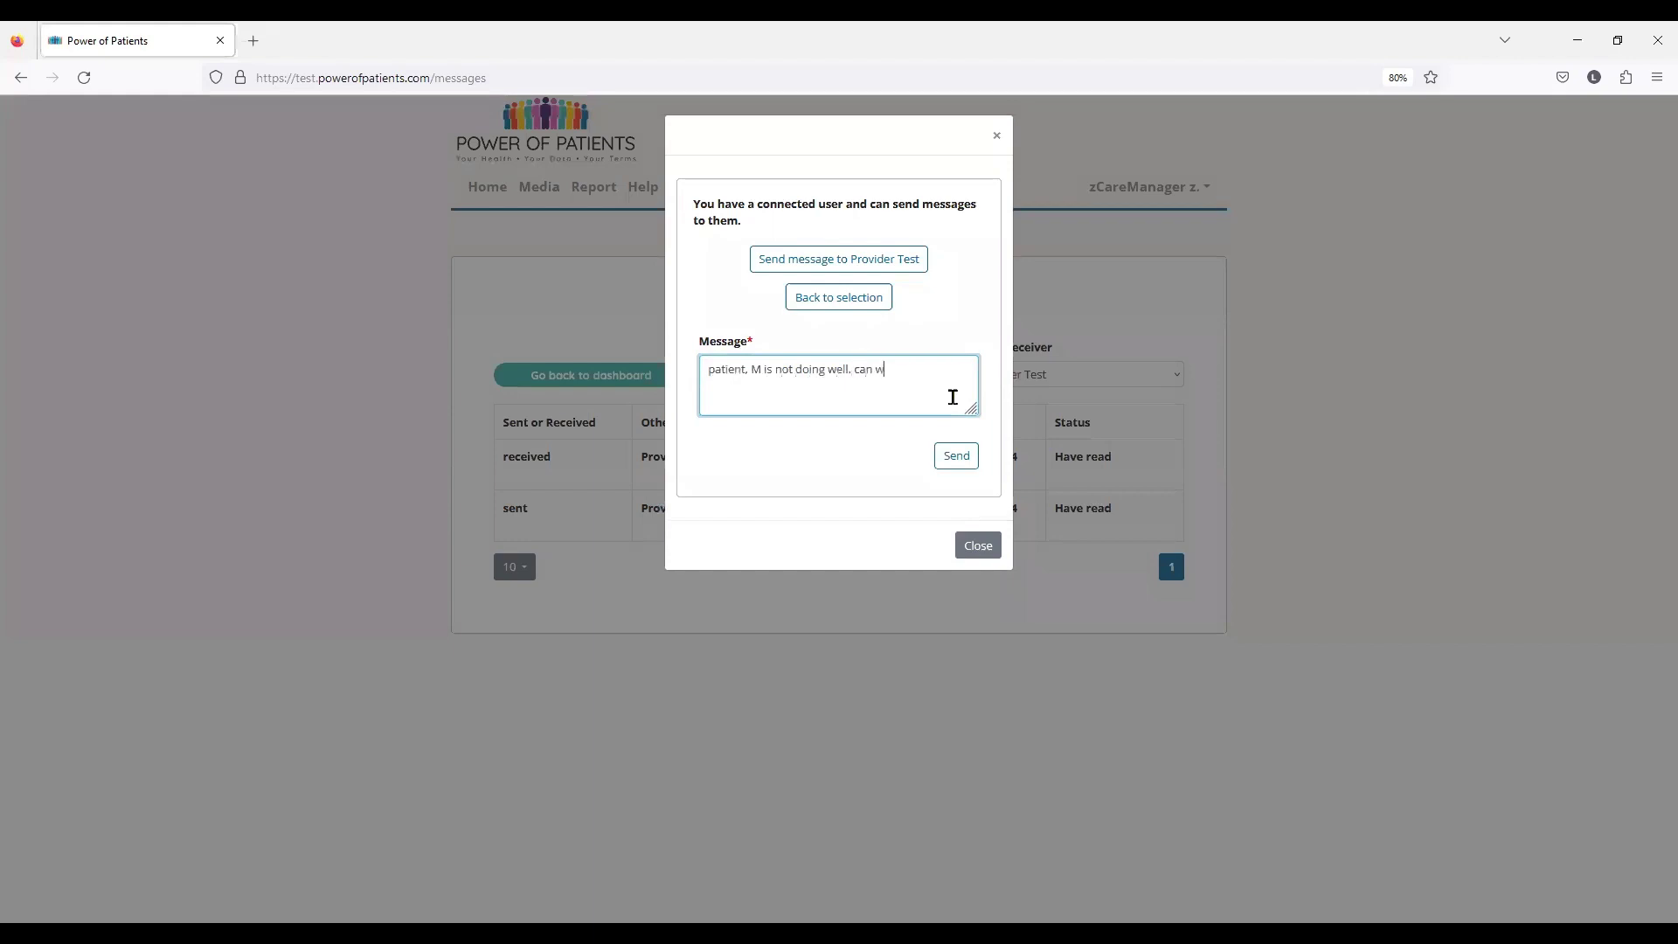
{"action": "type", "text": "e bring him in"}
{"action": "left_click", "coordinate": [957, 456]}
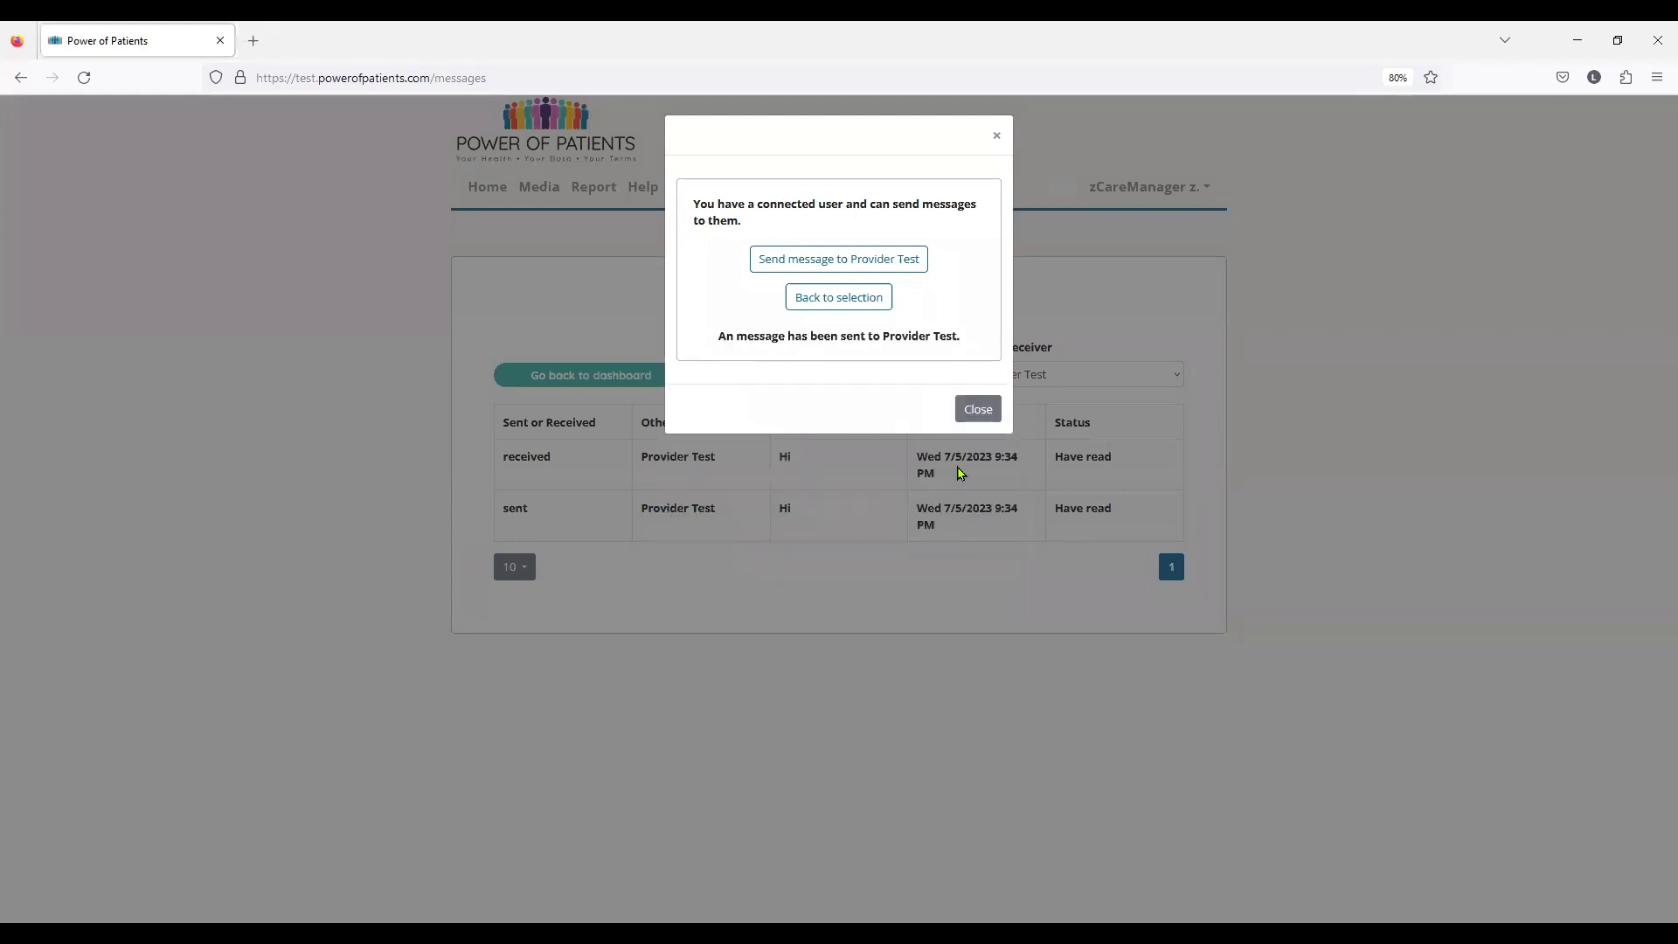
{"action": "left_click", "coordinate": [977, 410]}
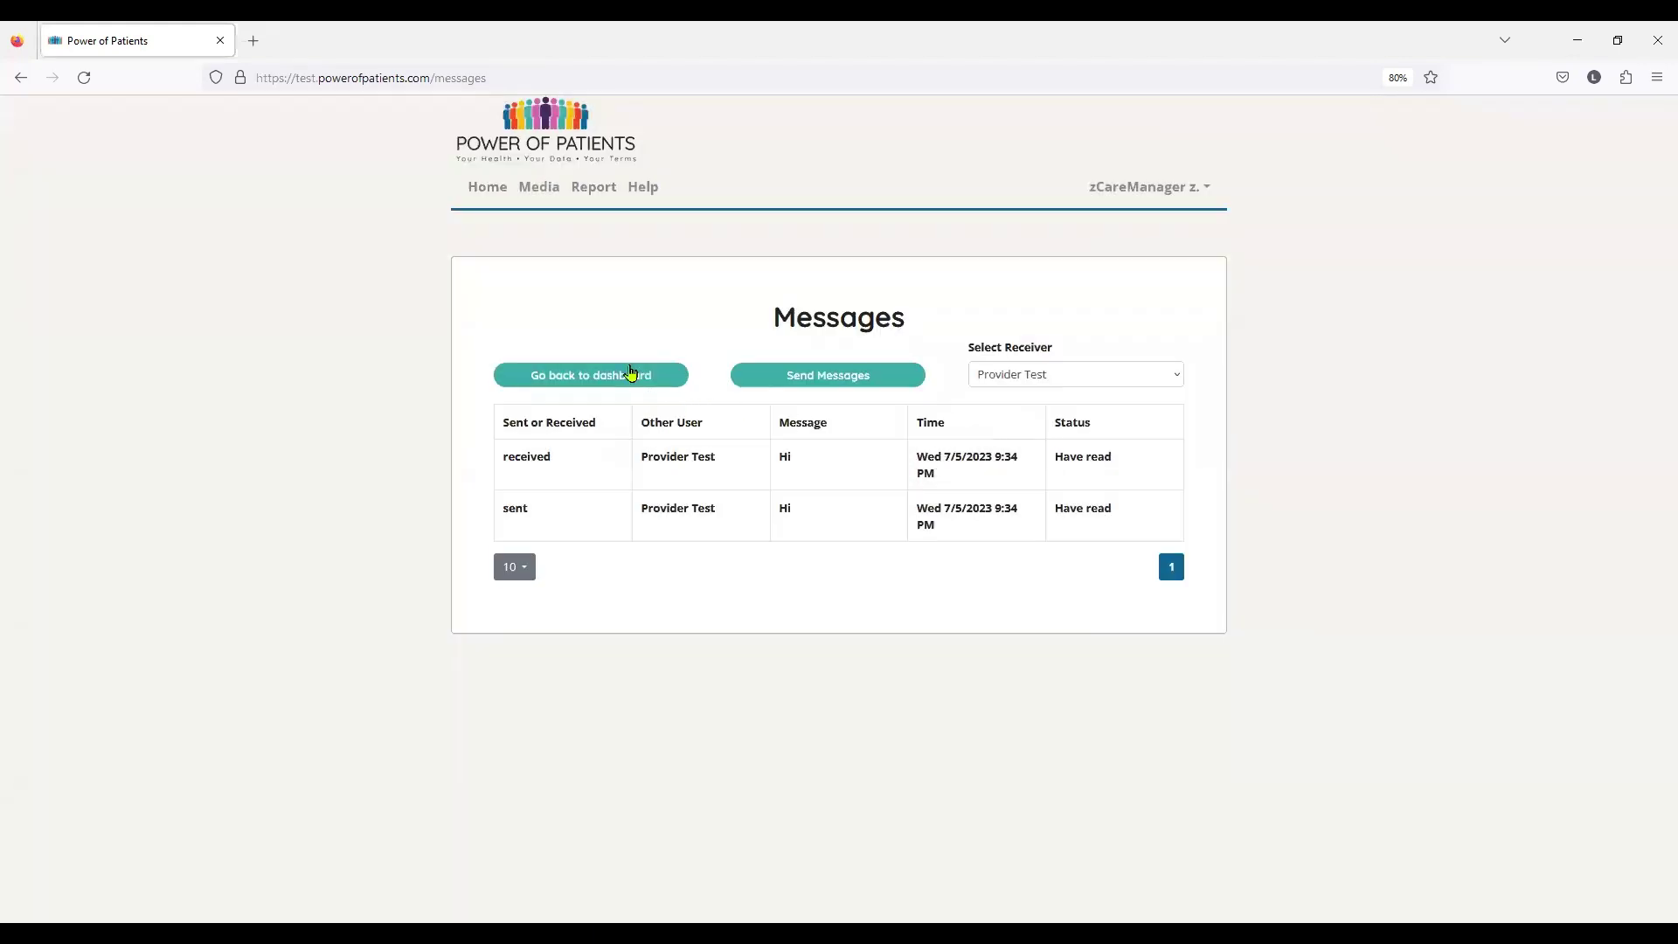
Return to Patient M's dashboard and switch to the Detailed Reports tab.
{"action": "left_click", "coordinate": [631, 373]}
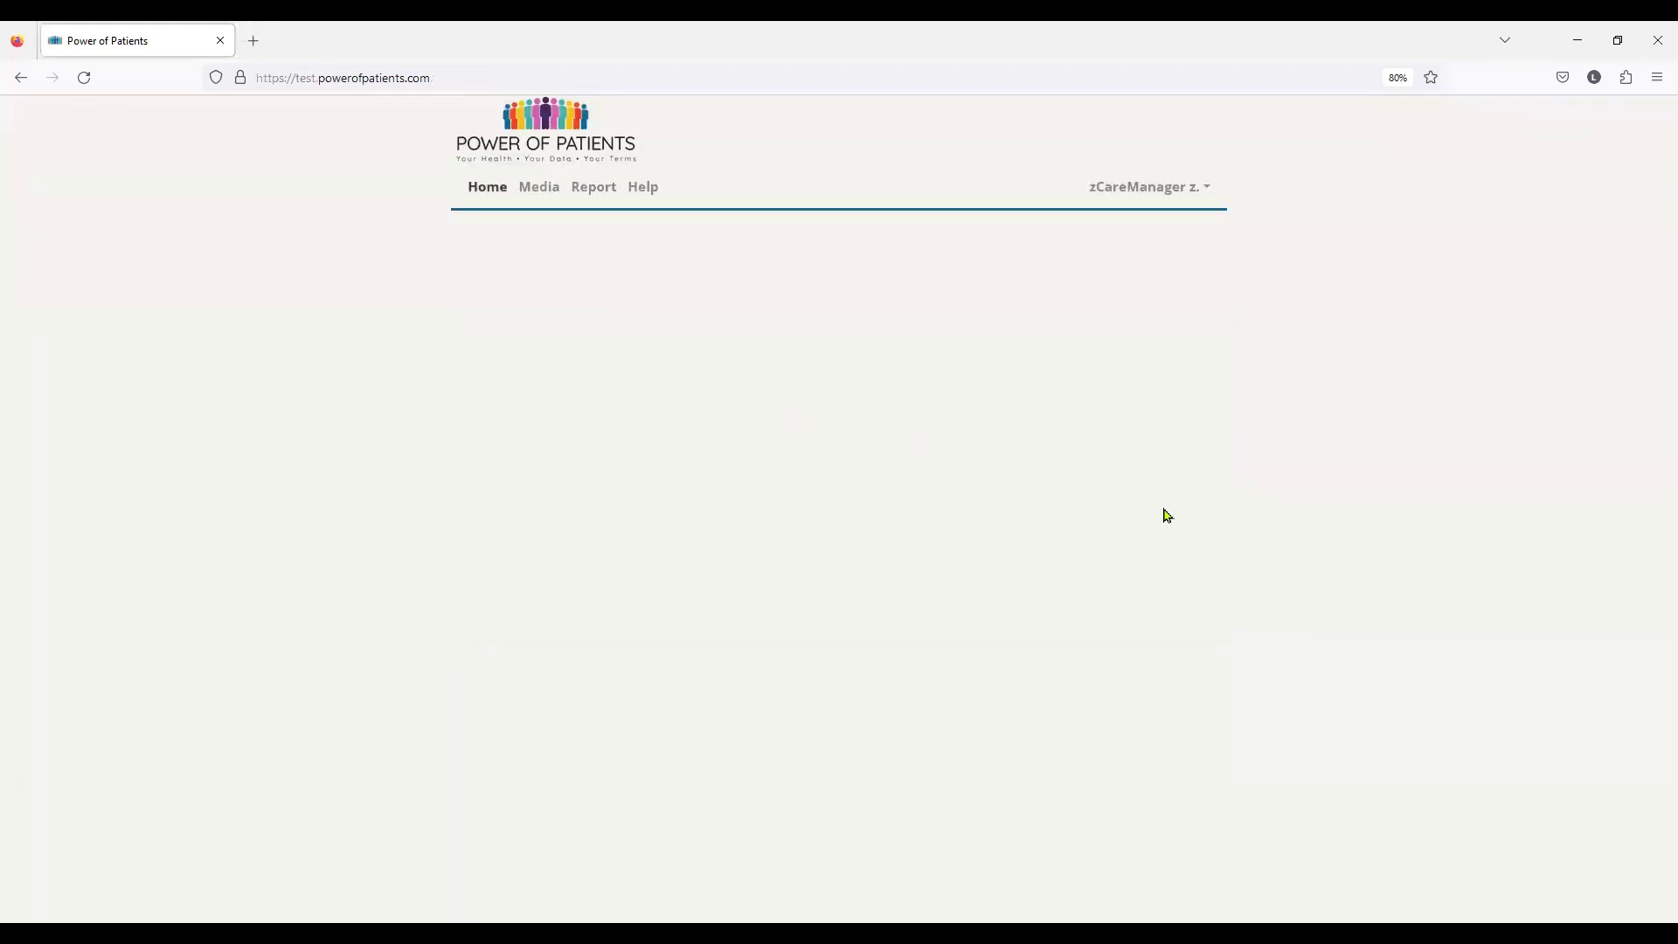
{"action": "scroll", "coordinate": [1167, 515], "scroll_direction": "down", "scroll_amount": 5}
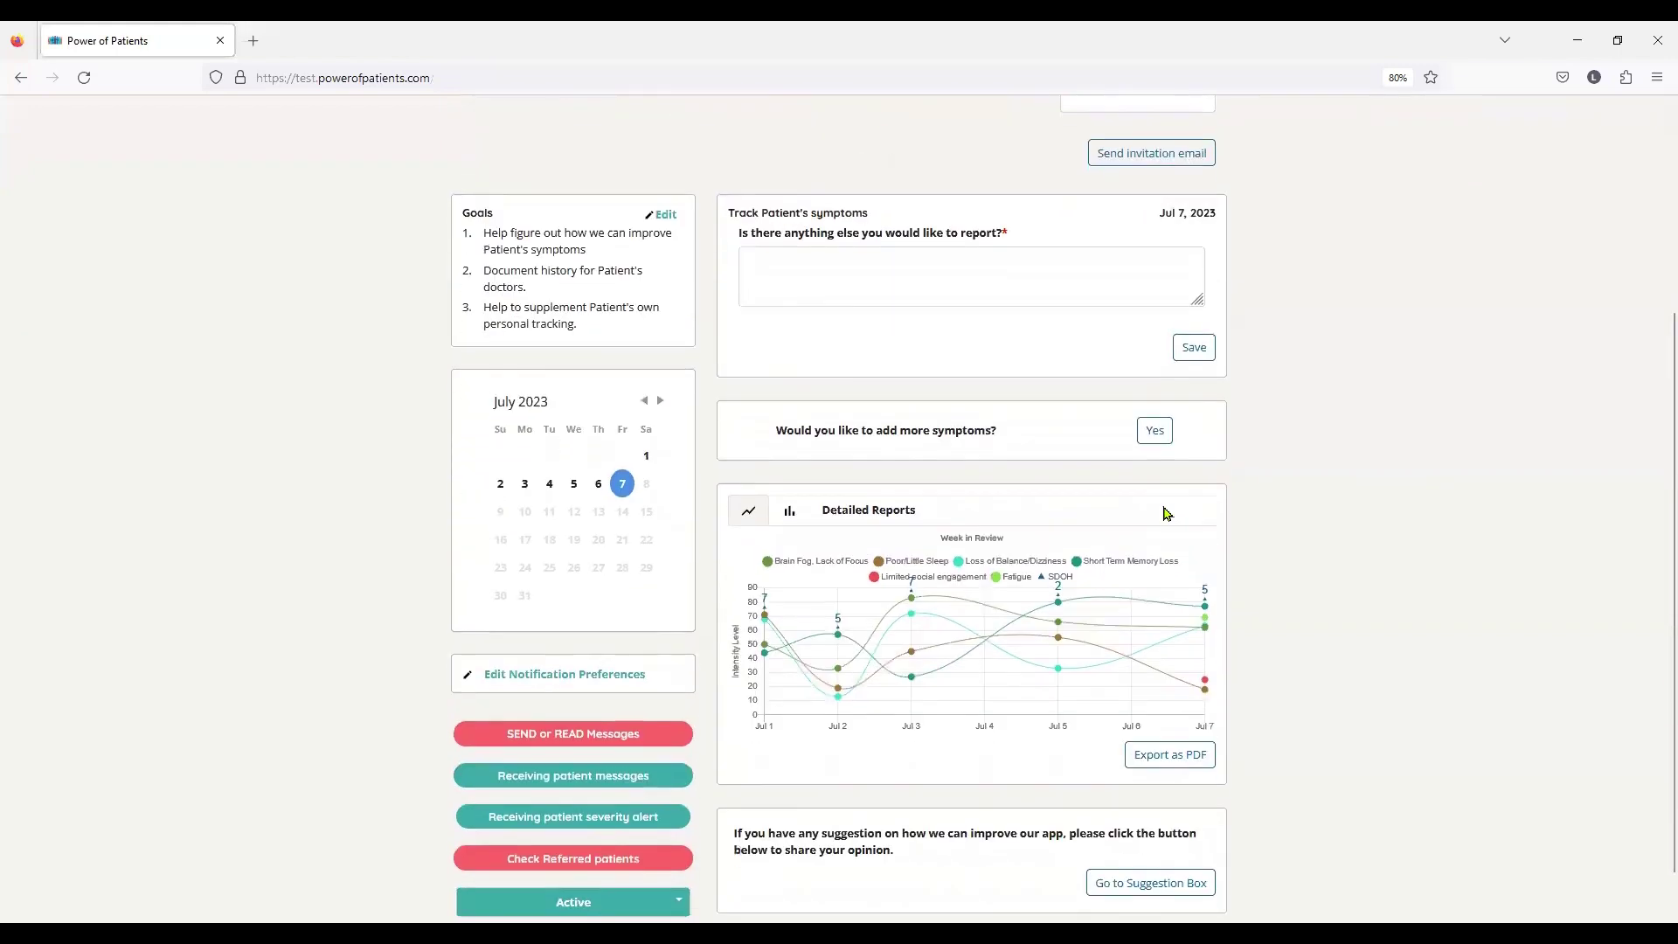
{"action": "scroll", "coordinate": [1164, 513], "scroll_direction": "down", "scroll_amount": 1}
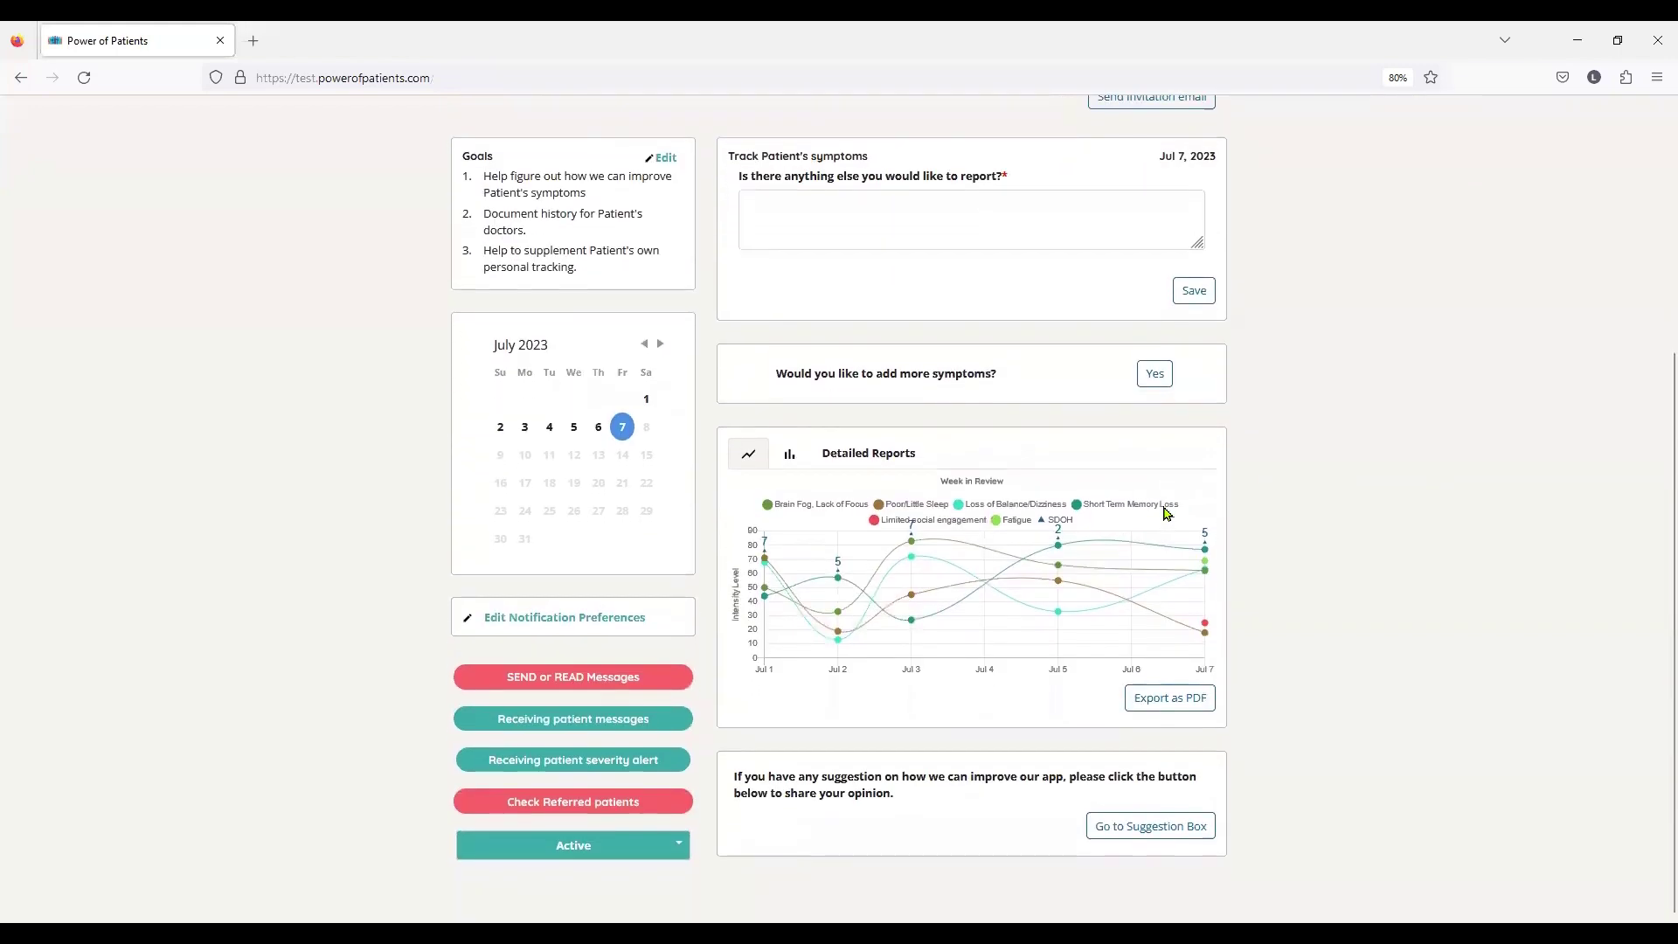
{"action": "left_click", "coordinate": [847, 457]}
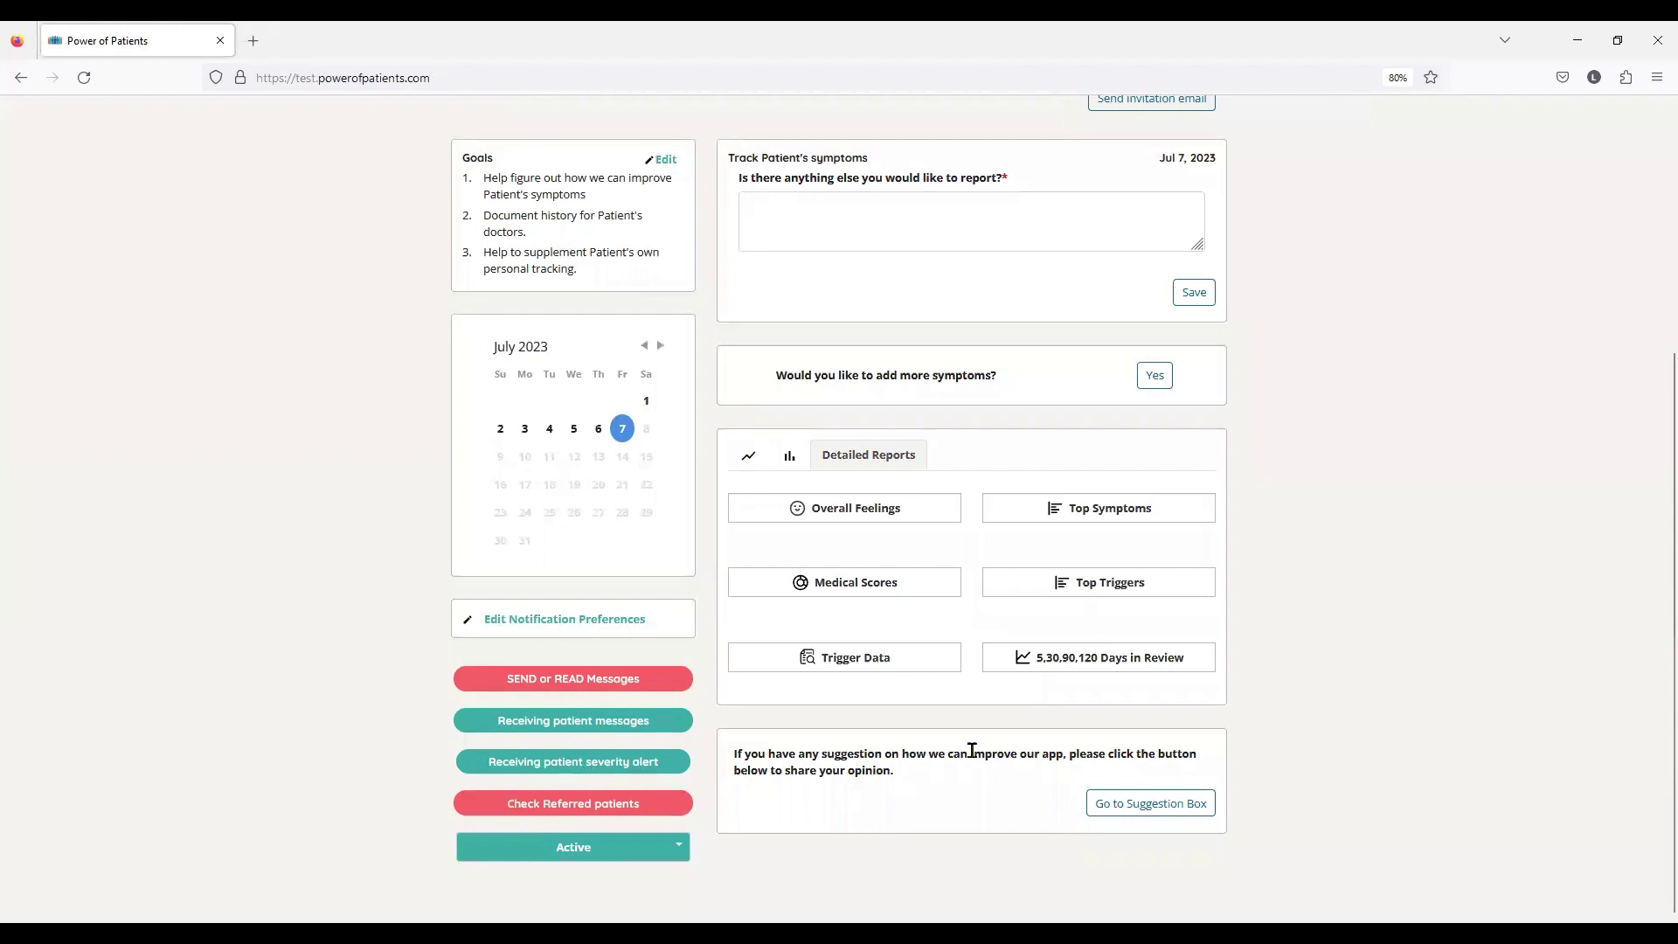
{"action": "scroll", "coordinate": [943, 441], "scroll_direction": "up", "scroll_amount": 3}
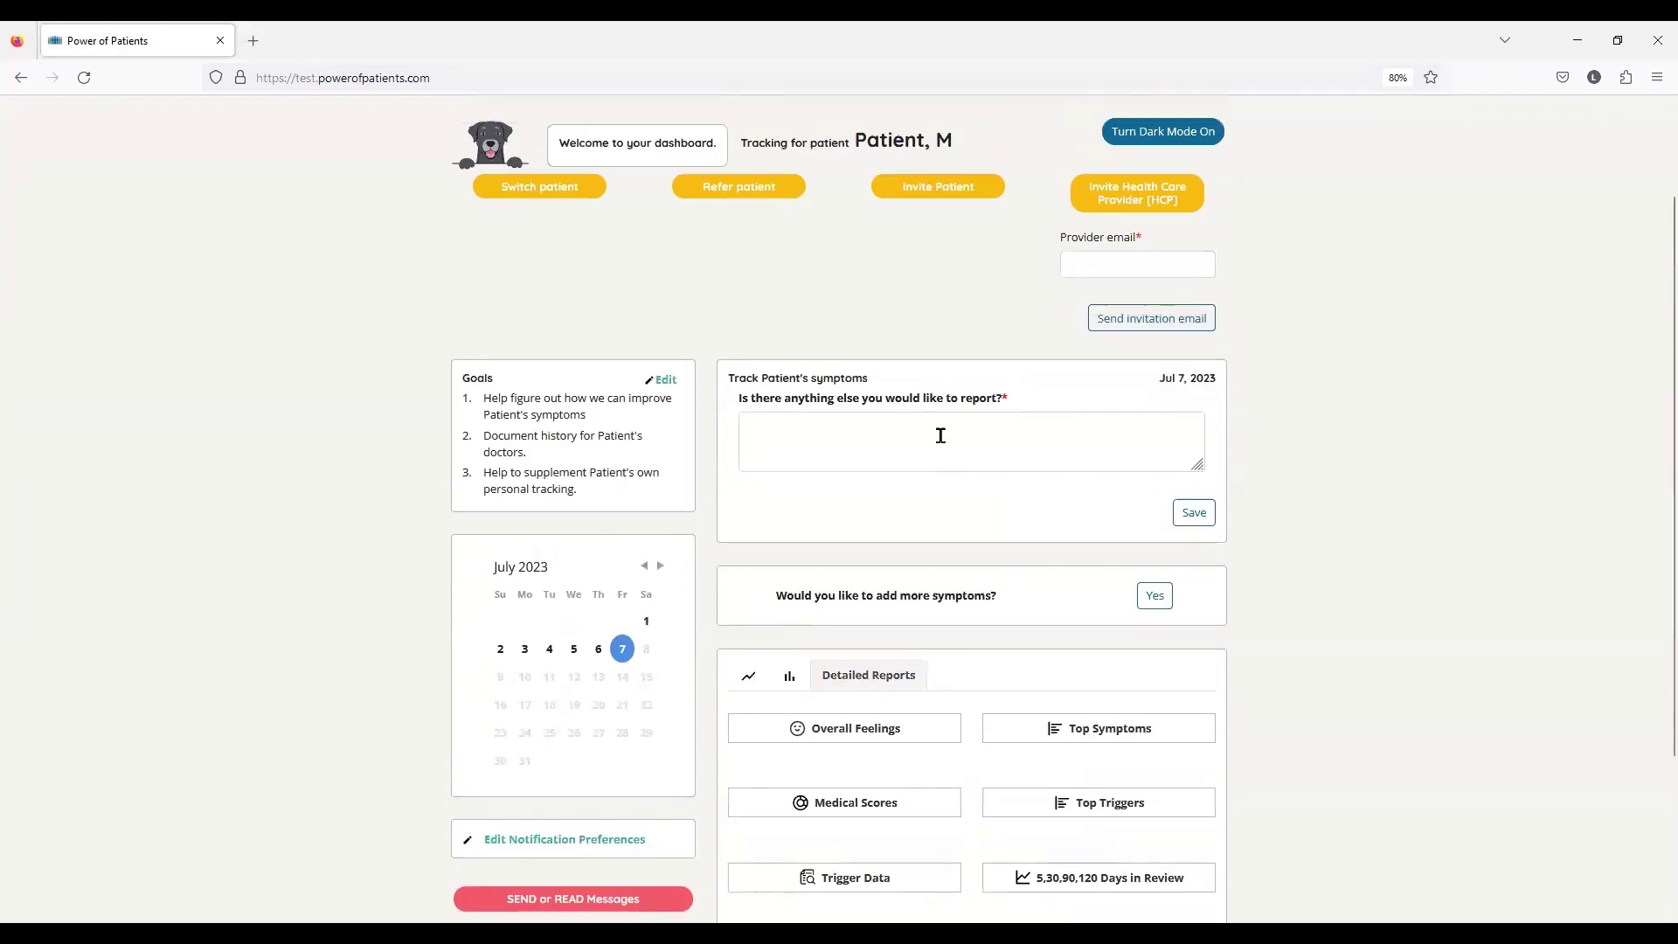
{"action": "scroll", "coordinate": [944, 454], "scroll_direction": "down", "scroll_amount": 3}
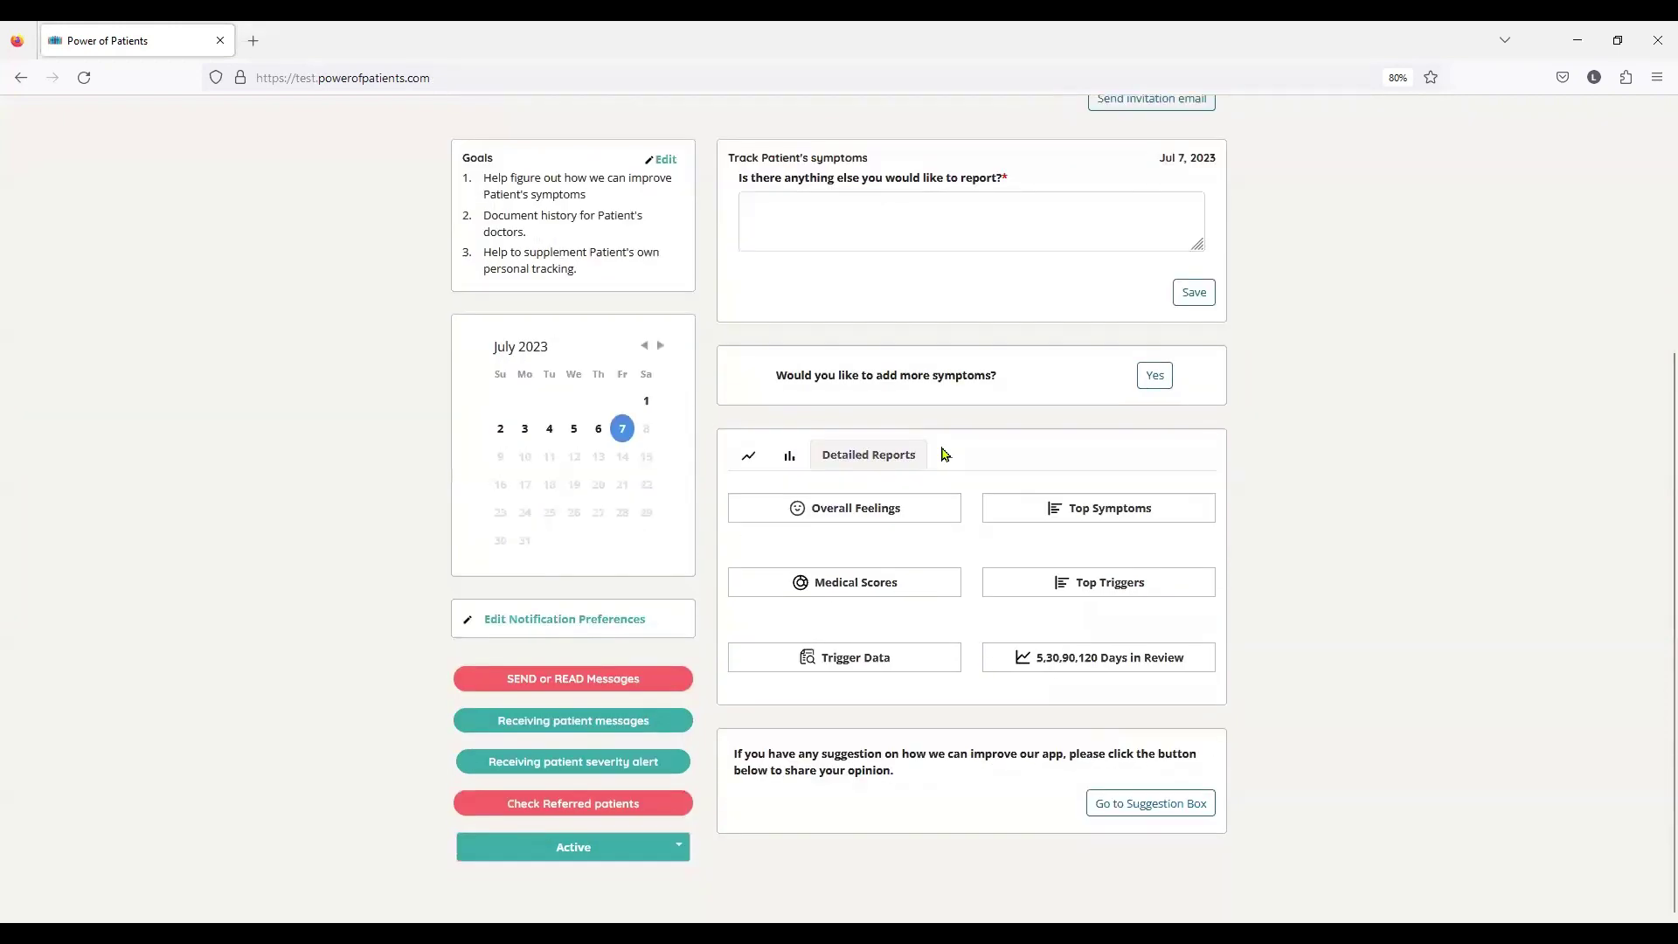
Turn off patient severity alerts and list the Active, Referred and Released status choices.
{"action": "left_click", "coordinate": [591, 762]}
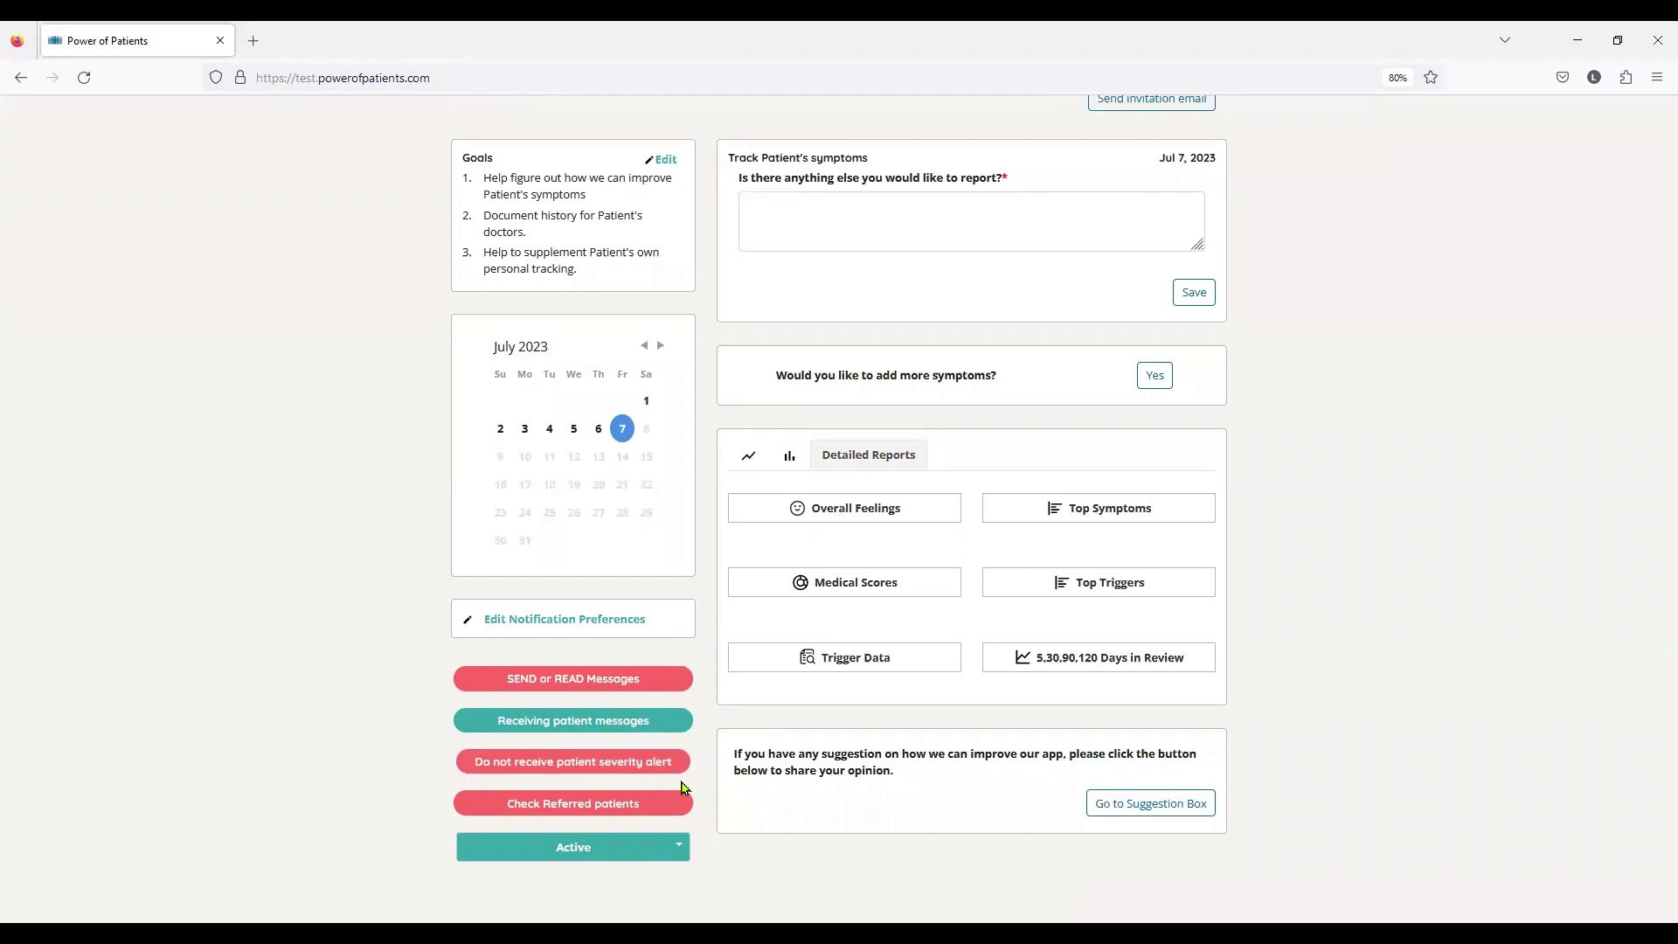
{"action": "left_click", "coordinate": [637, 848]}
{"action": "scroll", "coordinate": [686, 842], "scroll_direction": "down", "scroll_amount": 1}
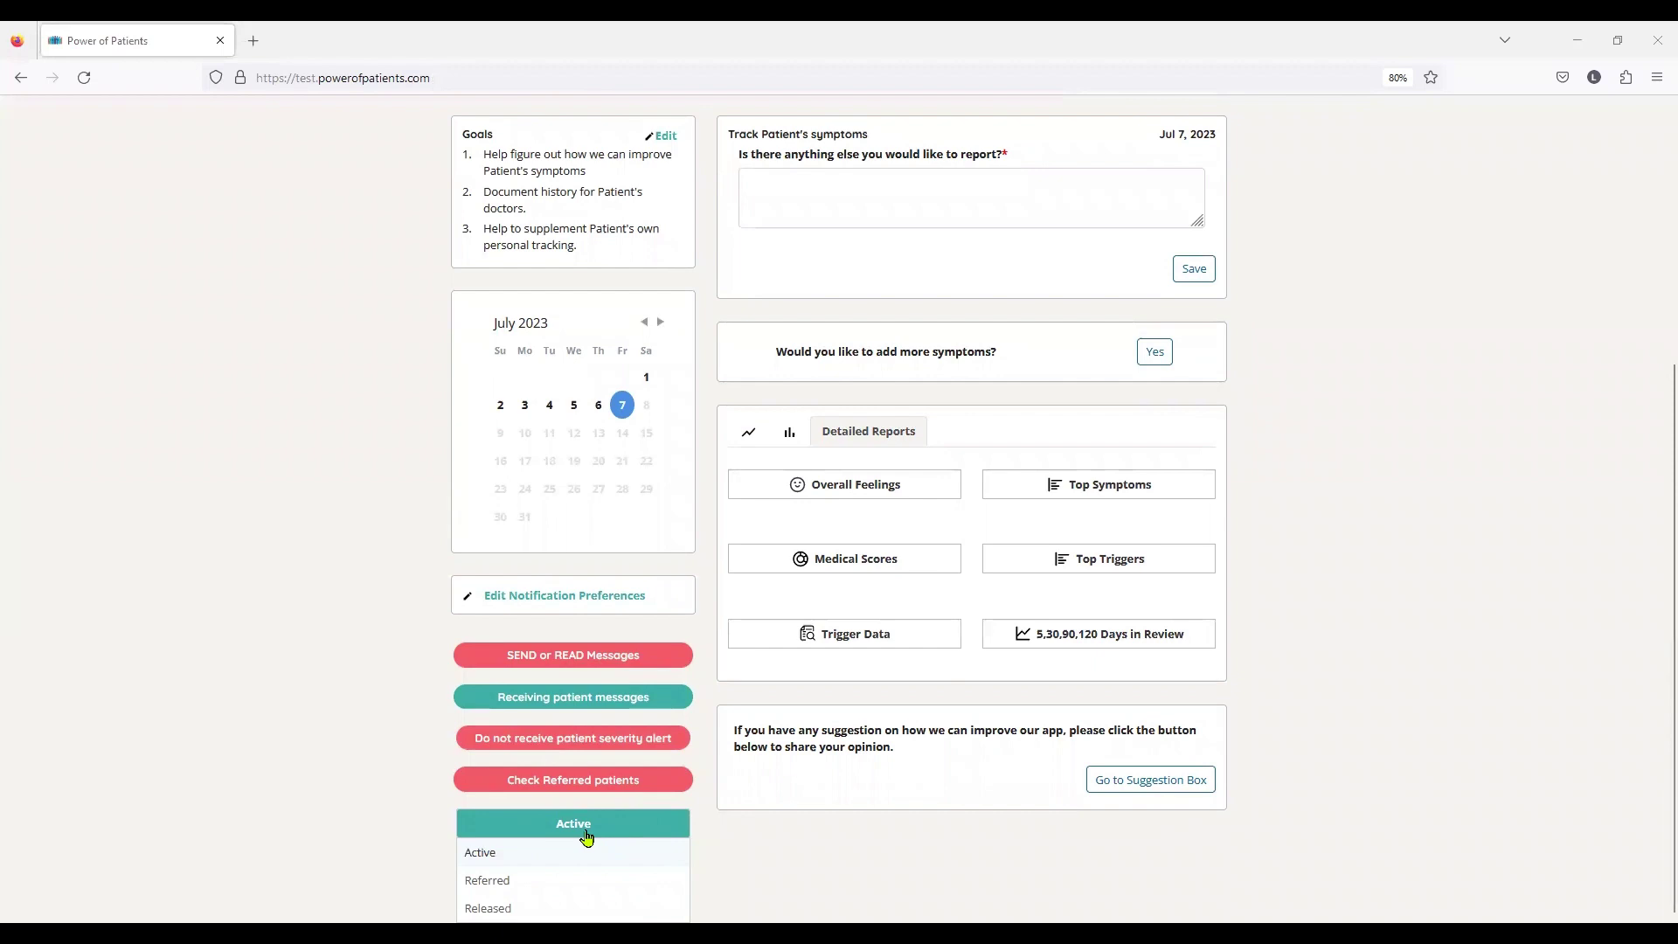
Change Patient M's status from Referred to Released.
{"action": "left_click", "coordinate": [497, 883]}
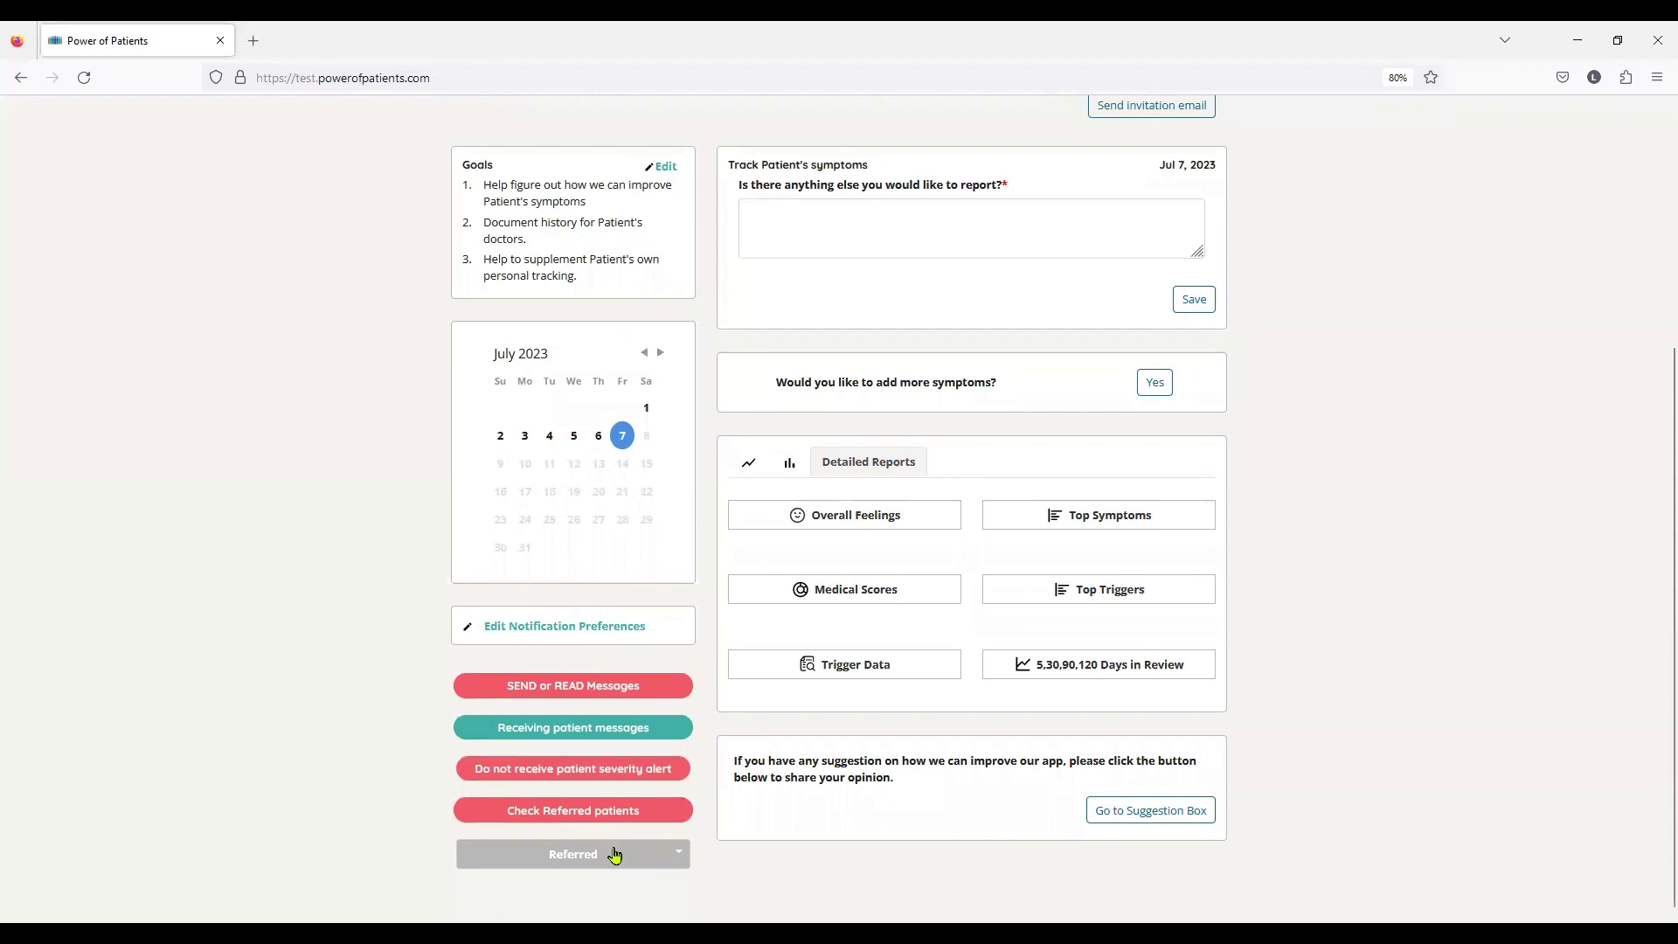
{"action": "left_click", "coordinate": [614, 855]}
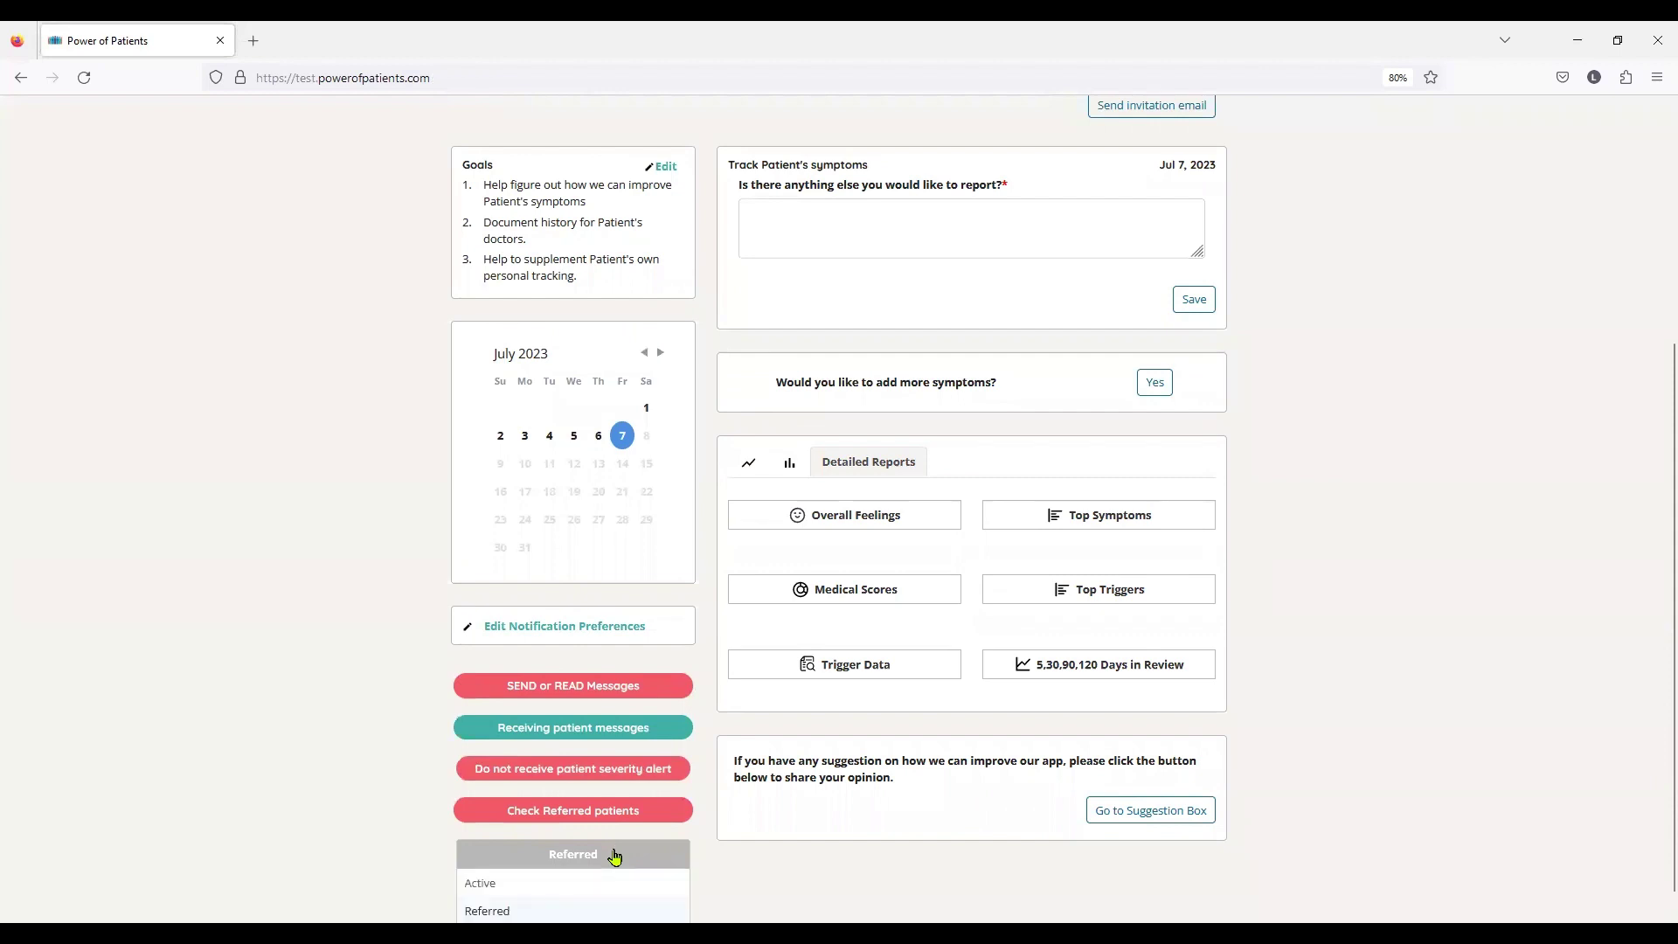
{"action": "scroll", "coordinate": [614, 854], "scroll_direction": "down", "scroll_amount": 1}
{"action": "left_click", "coordinate": [525, 907]}
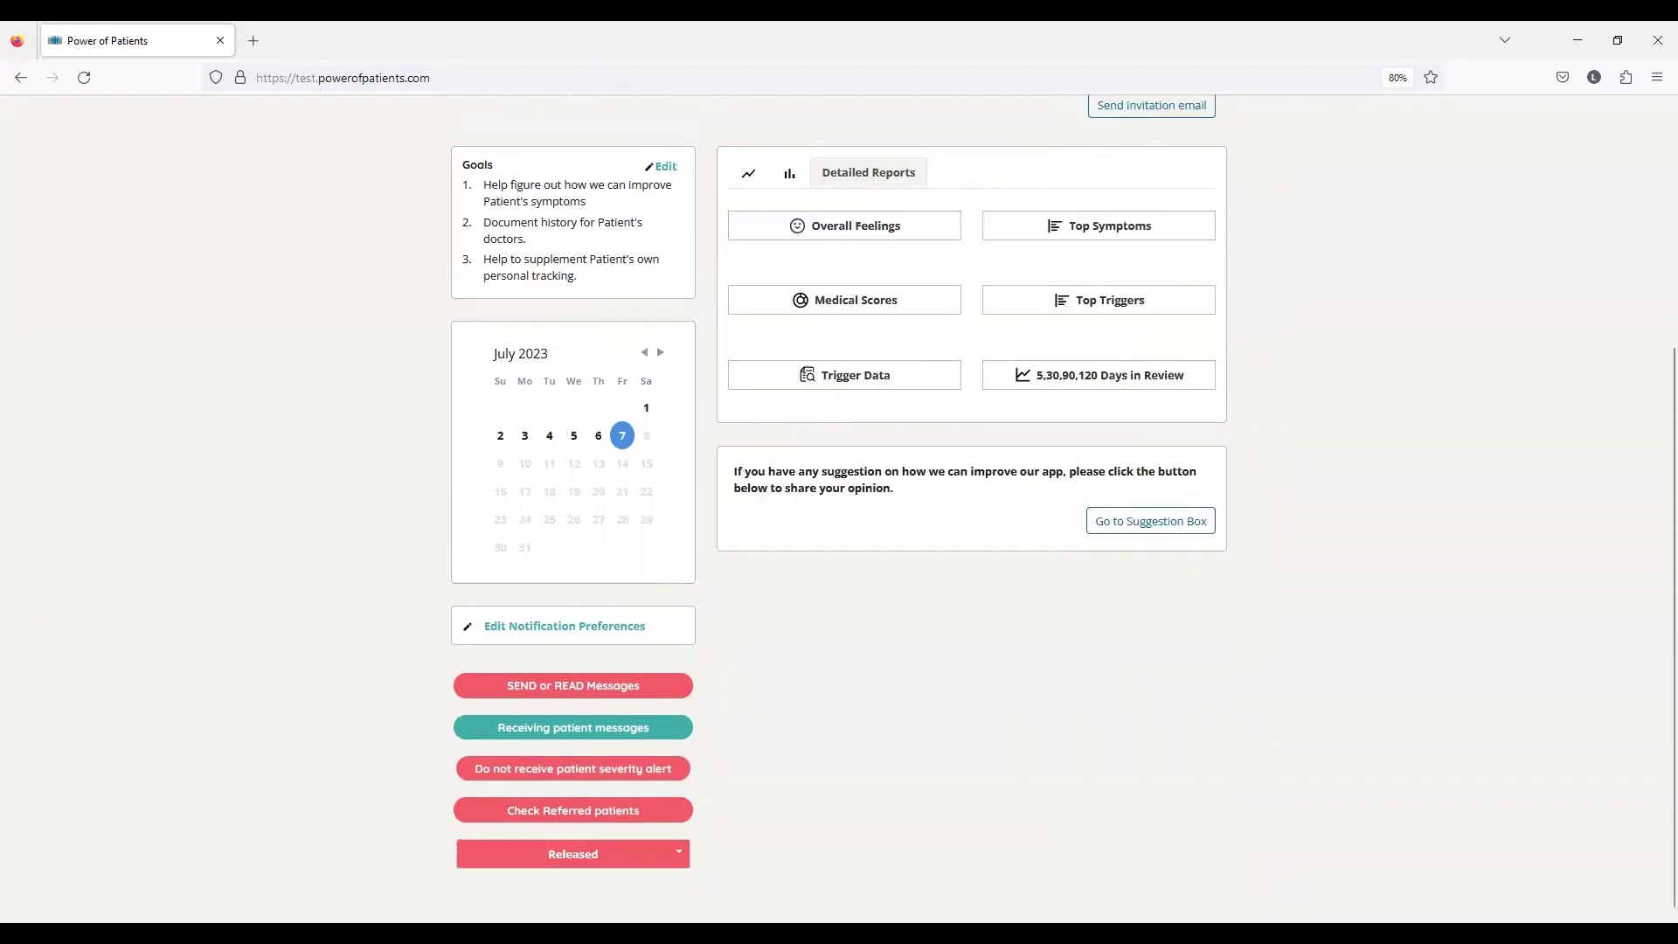
{"action": "scroll", "coordinate": [775, 880], "scroll_direction": "up", "scroll_amount": 3}
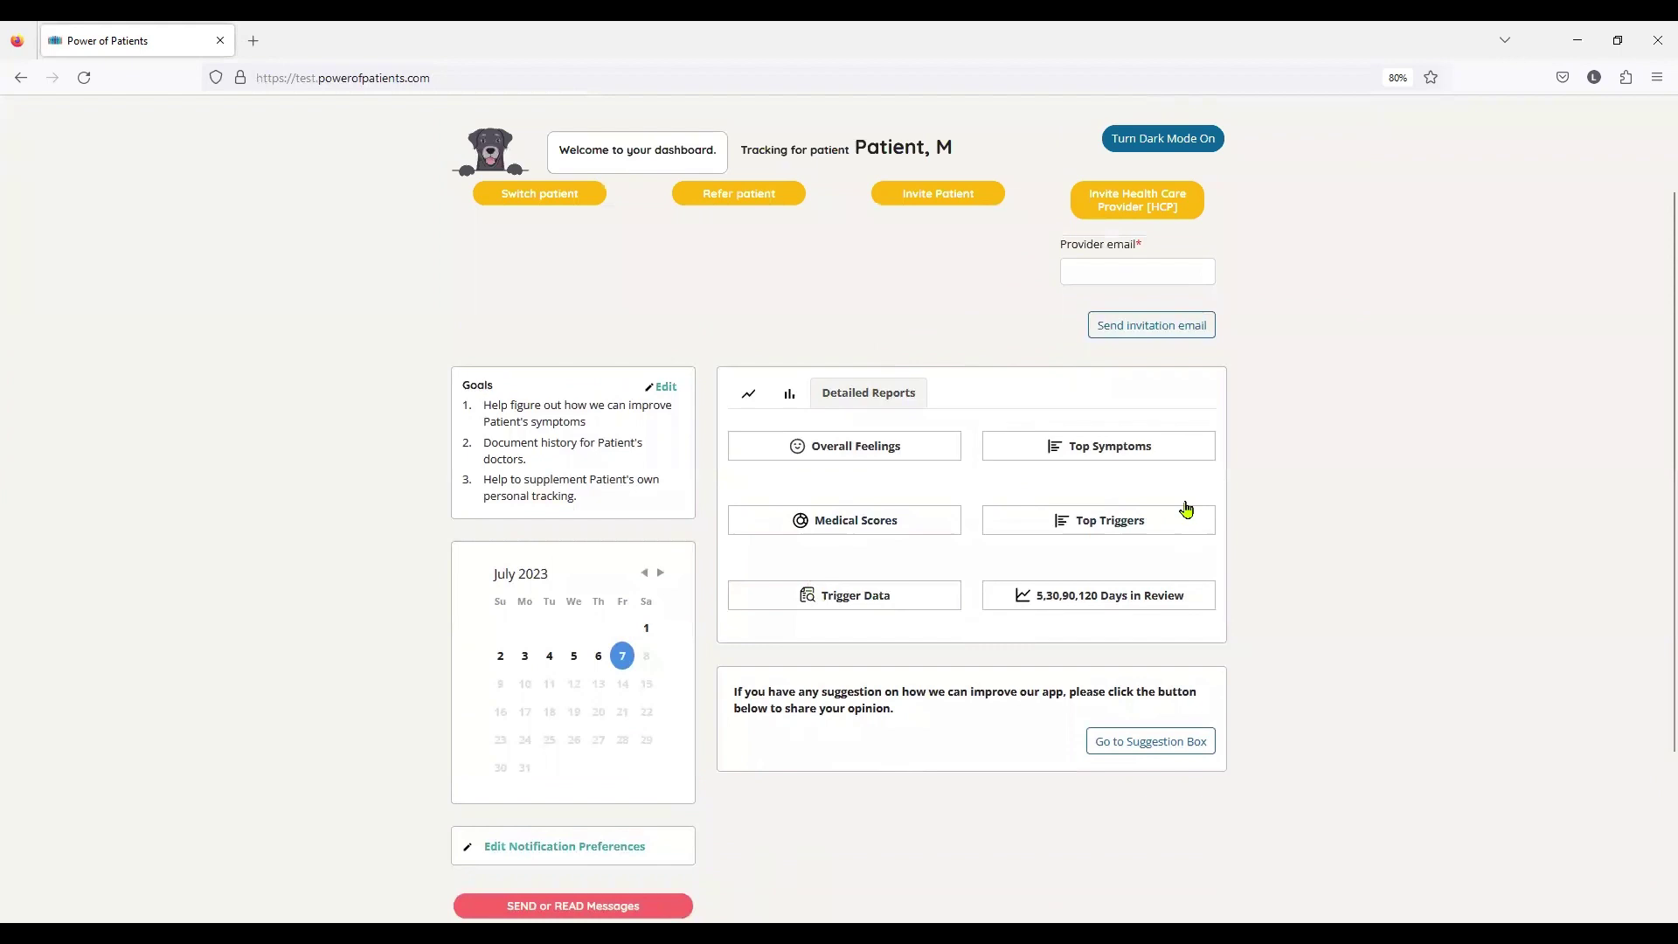
{"action": "left_click", "coordinate": [905, 453]}
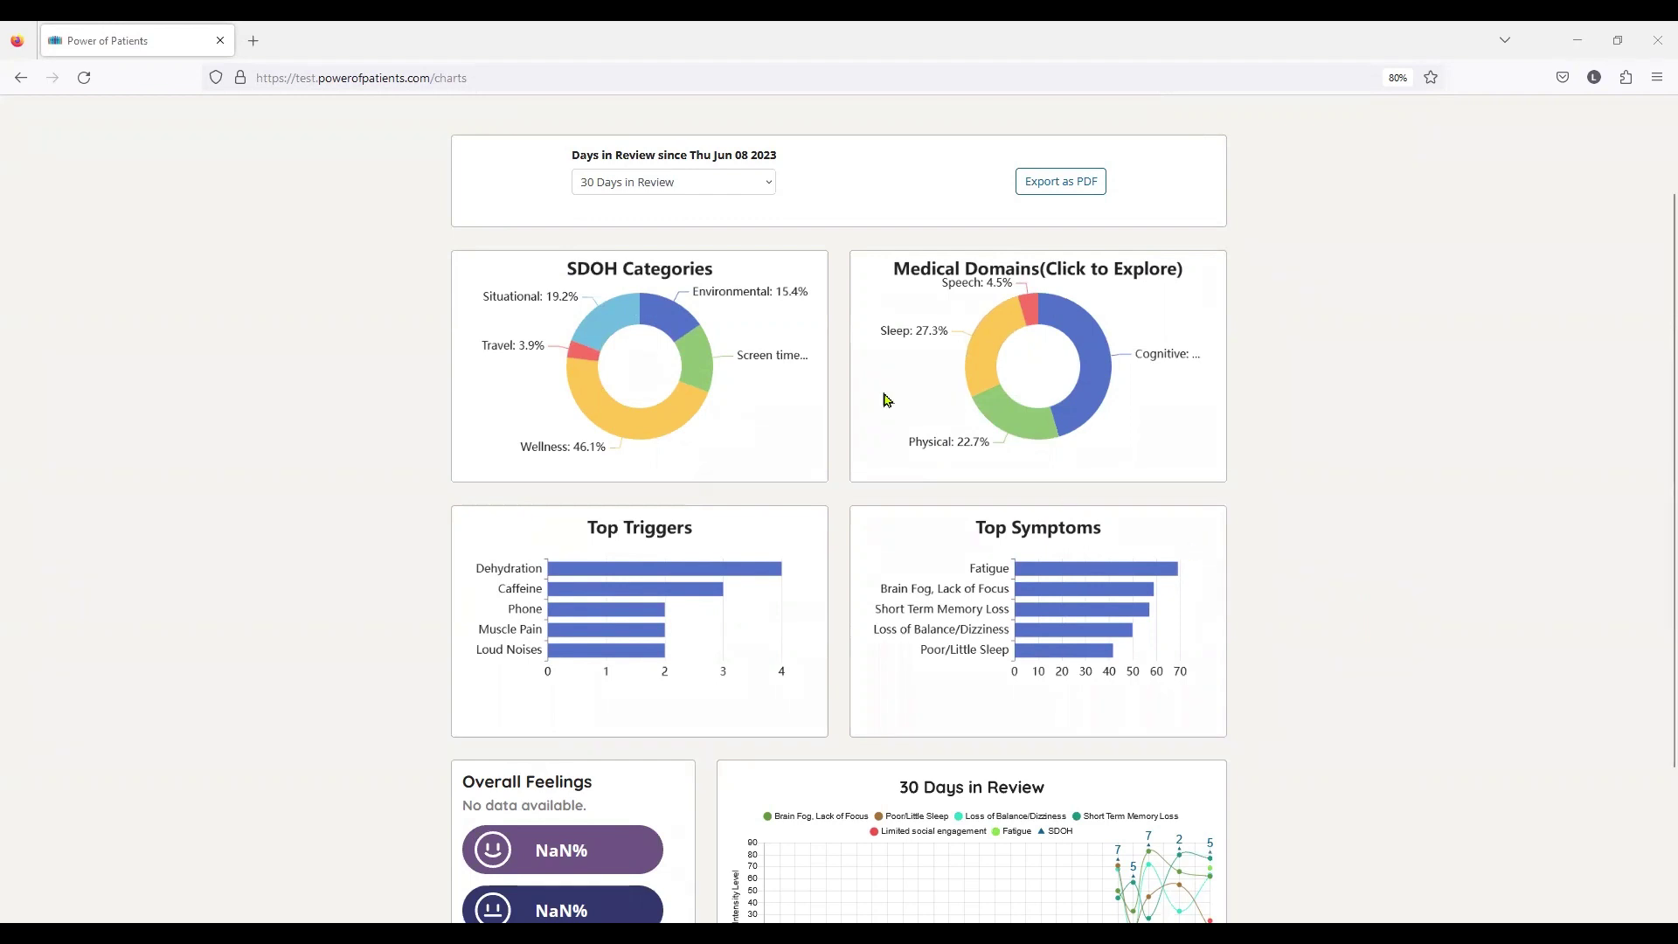
{"action": "scroll", "coordinate": [792, 315], "scroll_direction": "up", "scroll_amount": 2}
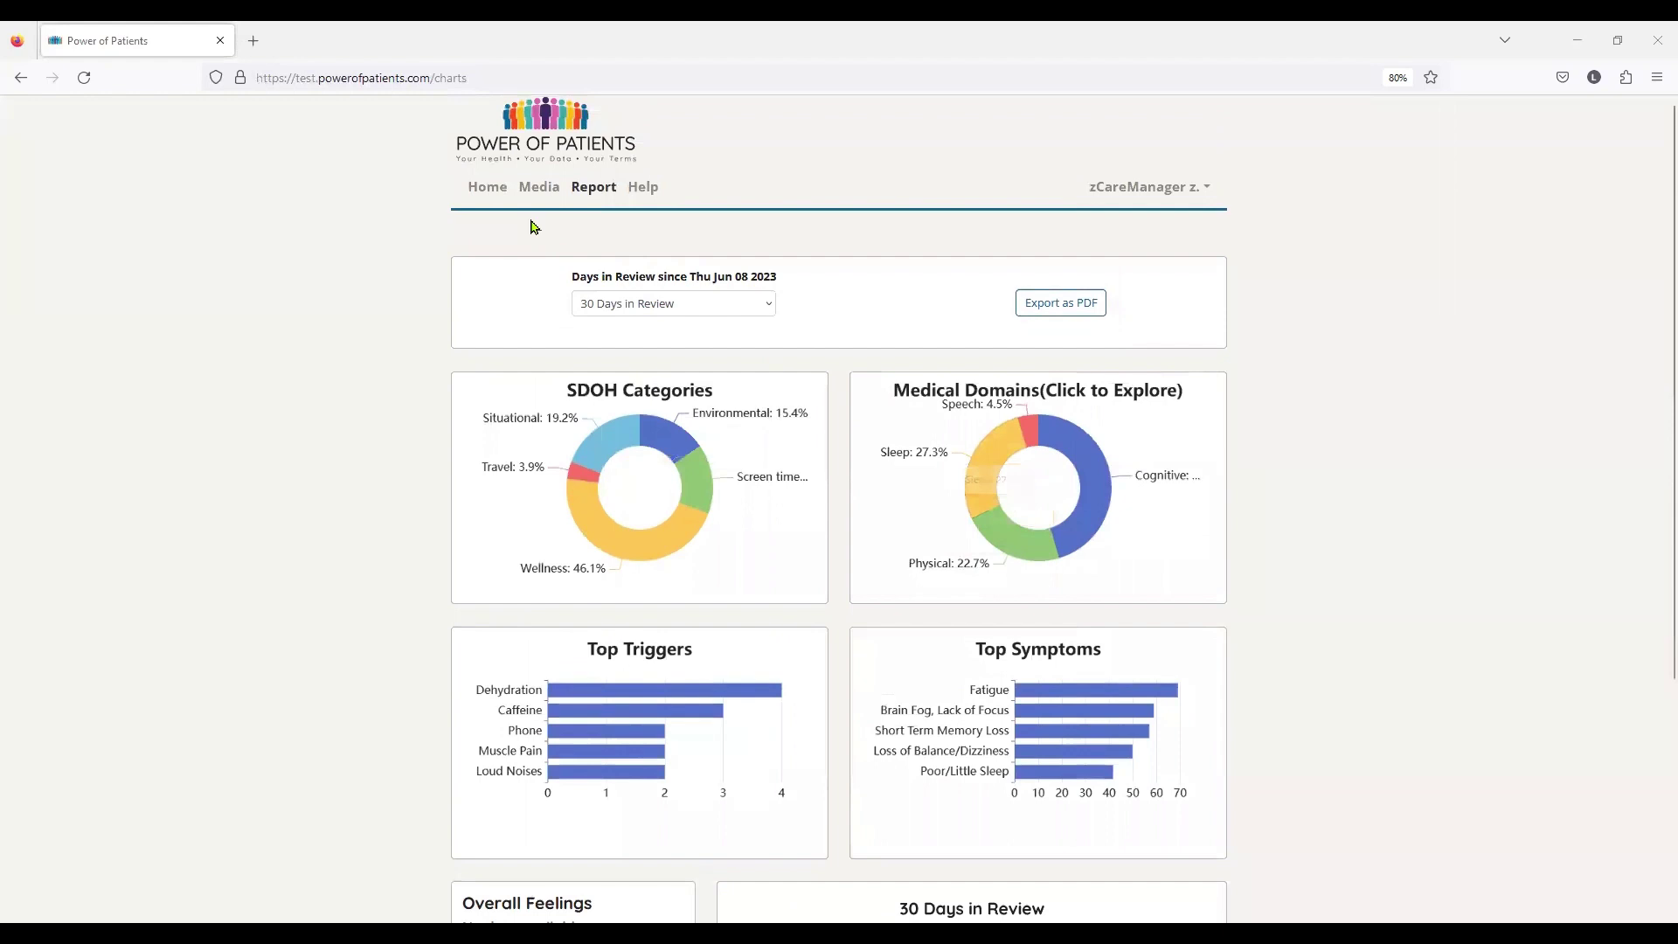
{"action": "left_click", "coordinate": [482, 196]}
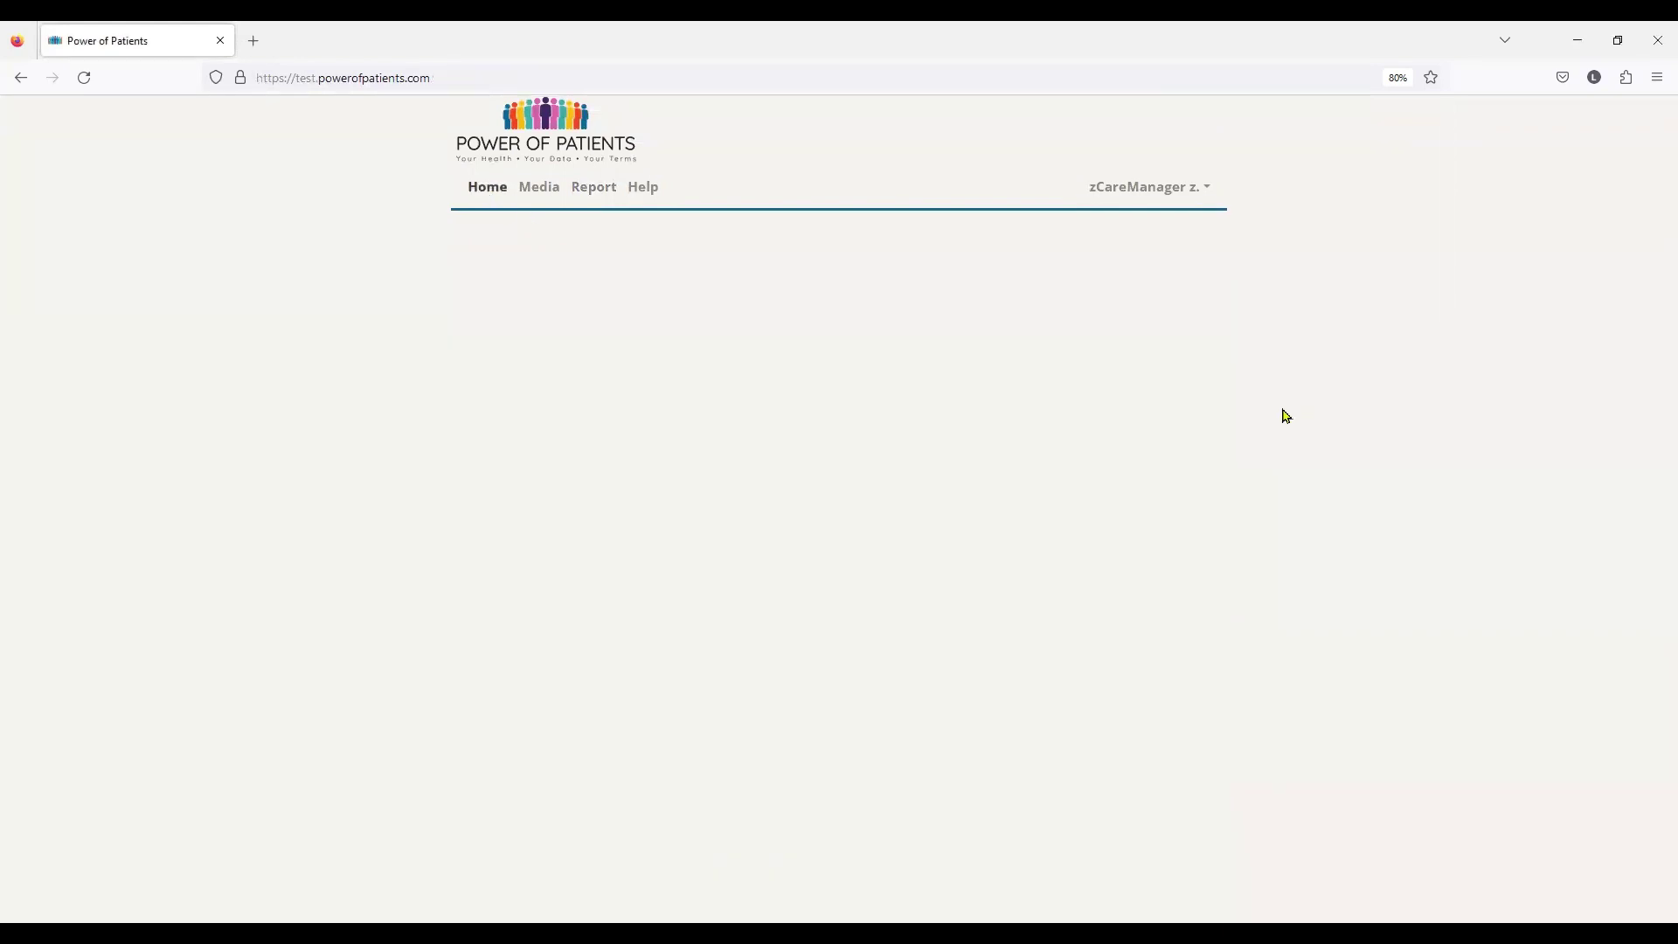
Log out of the zCareManager account.
{"action": "mouse_move", "coordinate": [1121, 718]}
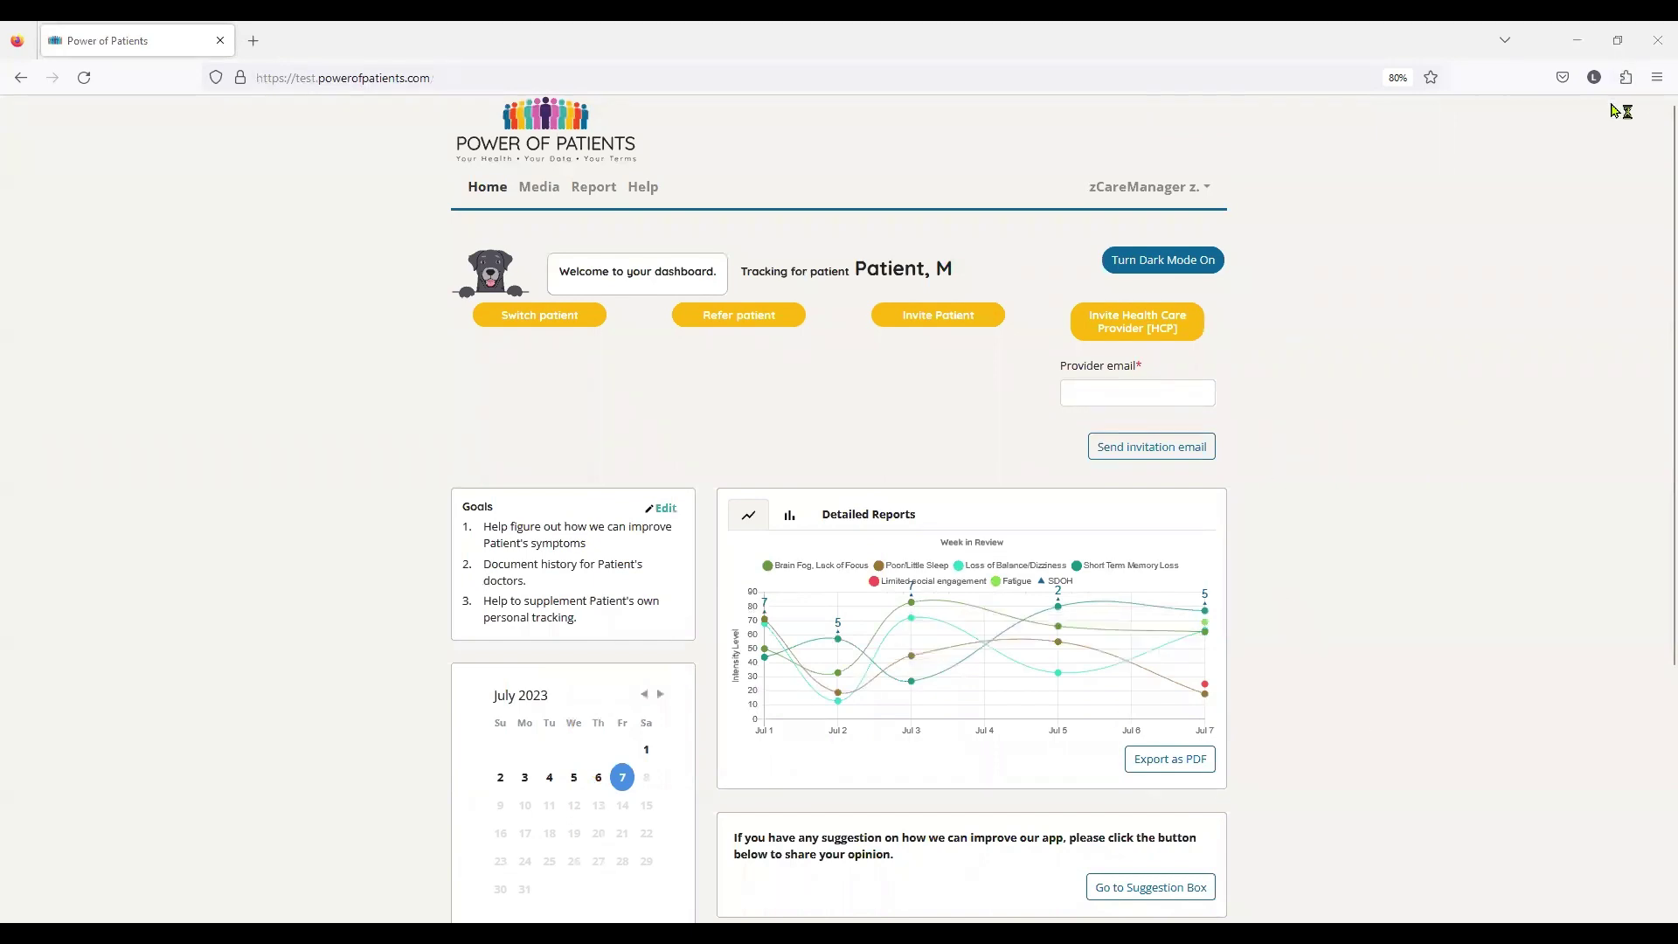
{"action": "left_click", "coordinate": [1183, 196]}
{"action": "left_click", "coordinate": [1190, 214]}
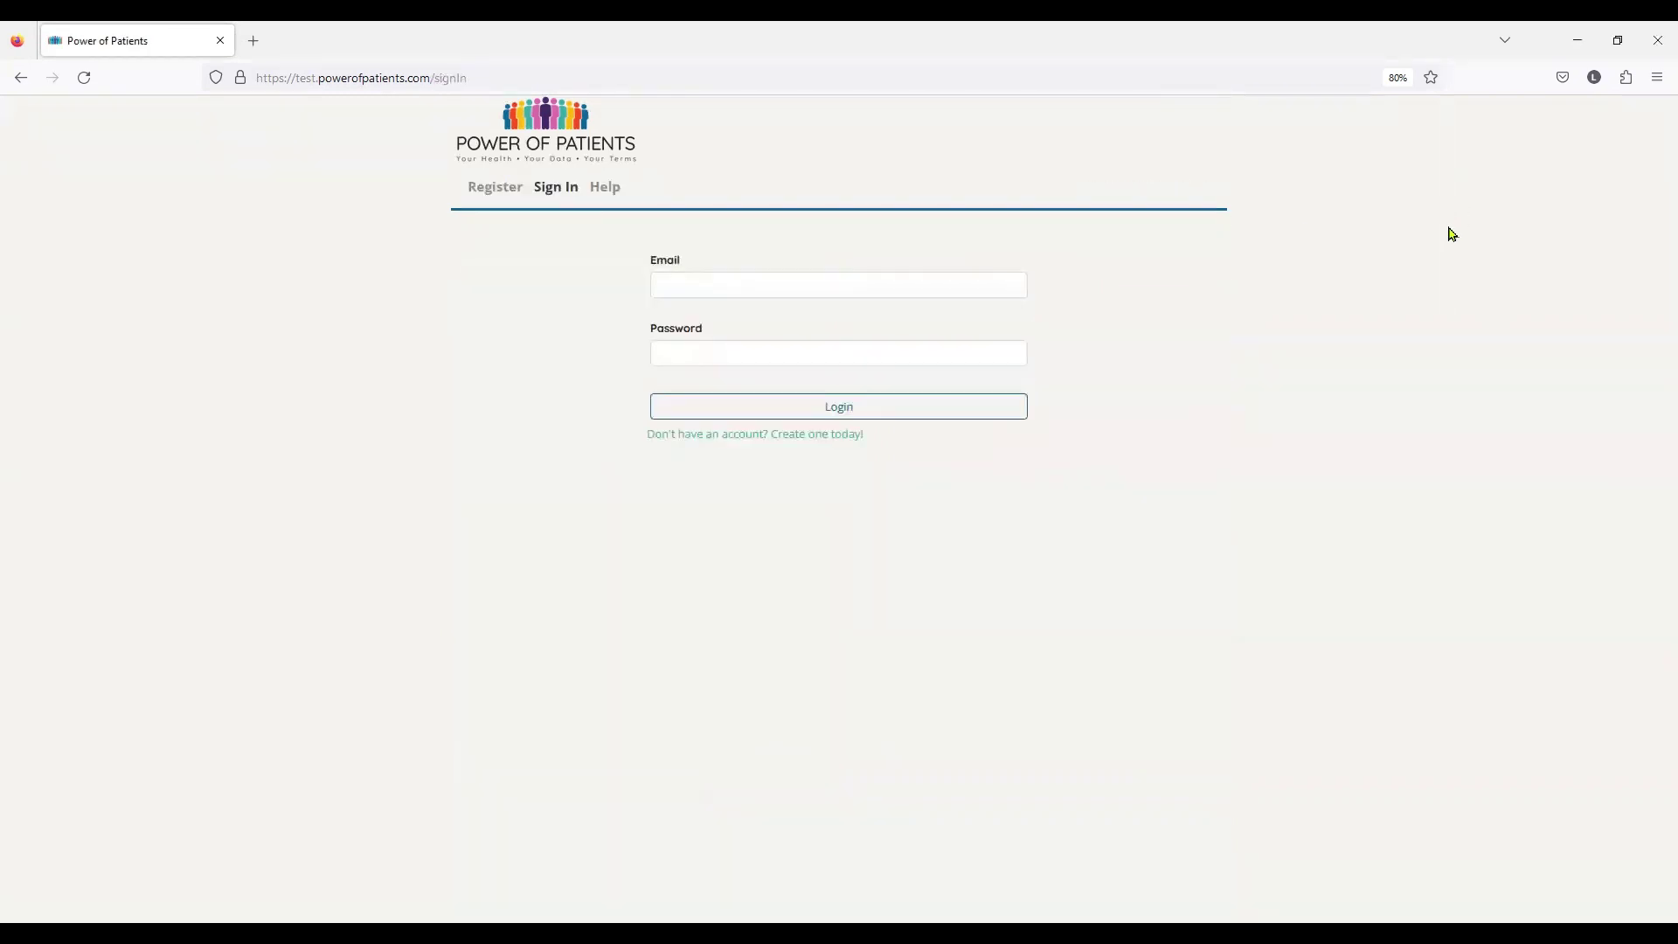
Sign in as the provider using the saved login credentials.
{"action": "left_click", "coordinate": [979, 281]}
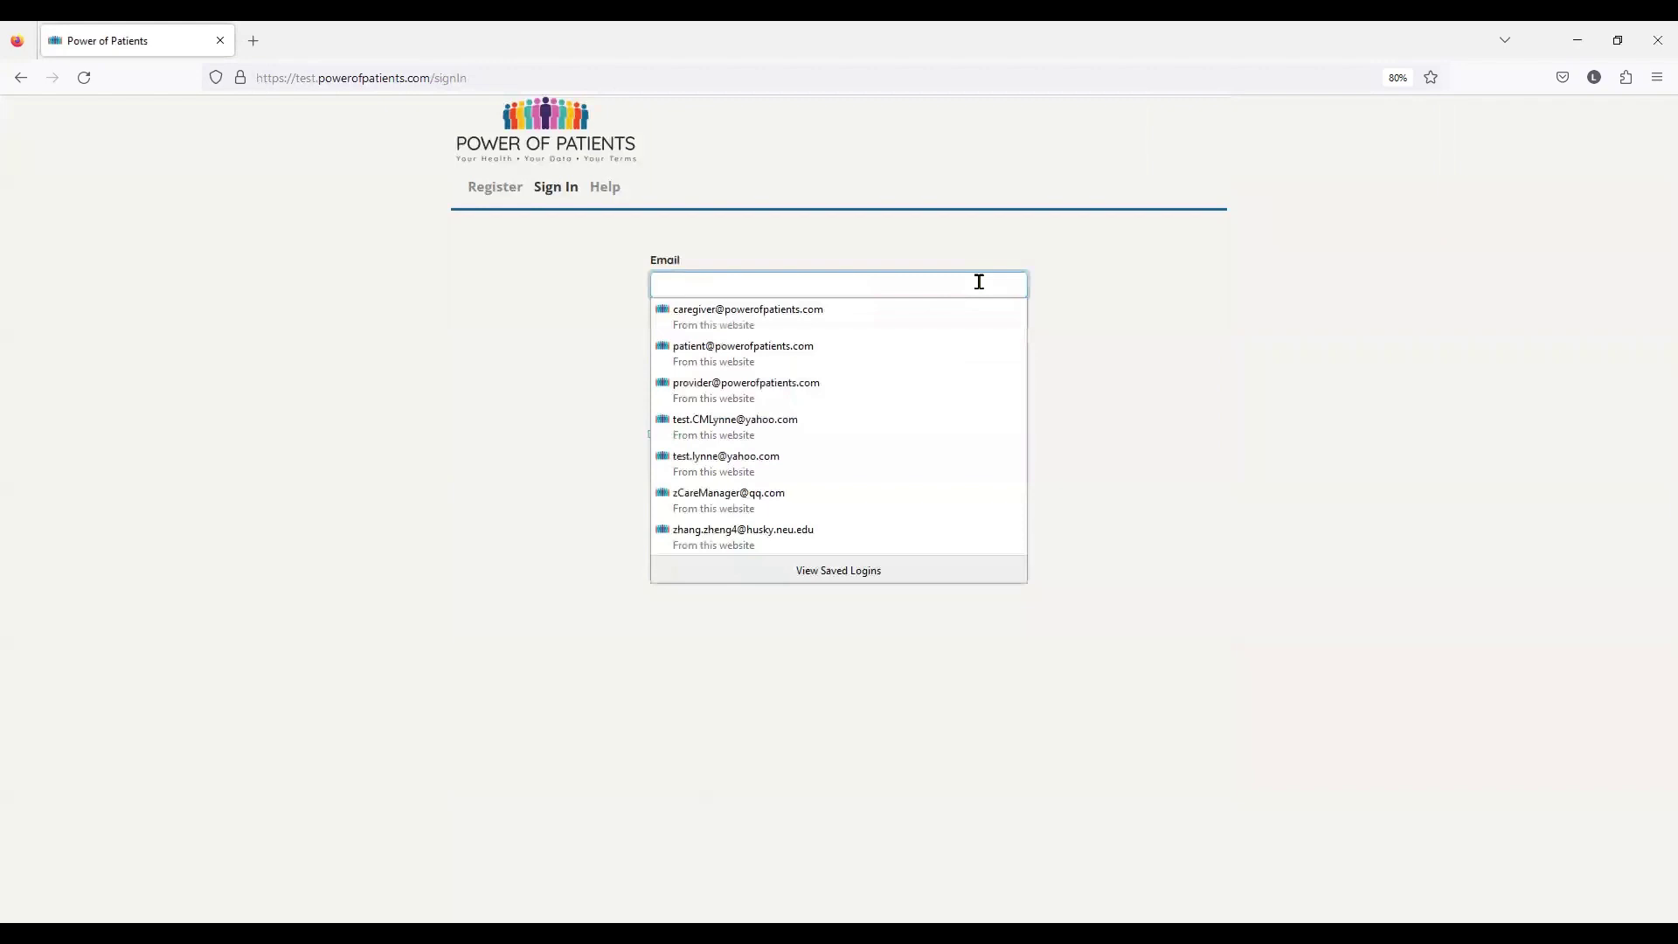
{"action": "left_click", "coordinate": [751, 386]}
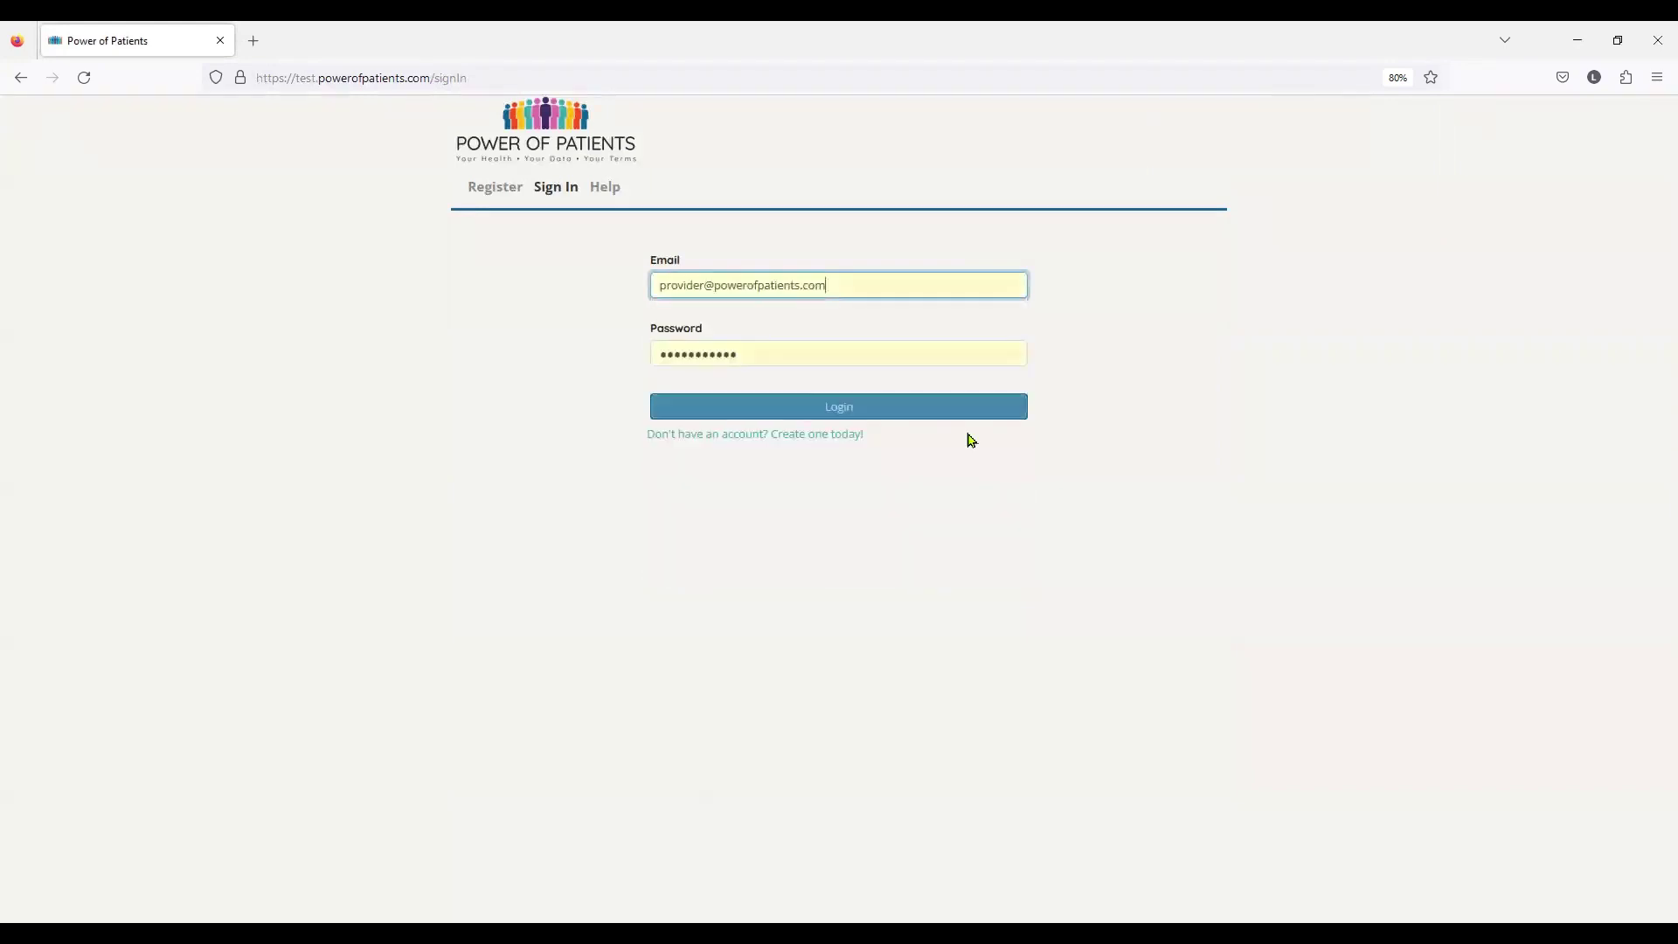
{"action": "left_click", "coordinate": [888, 412]}
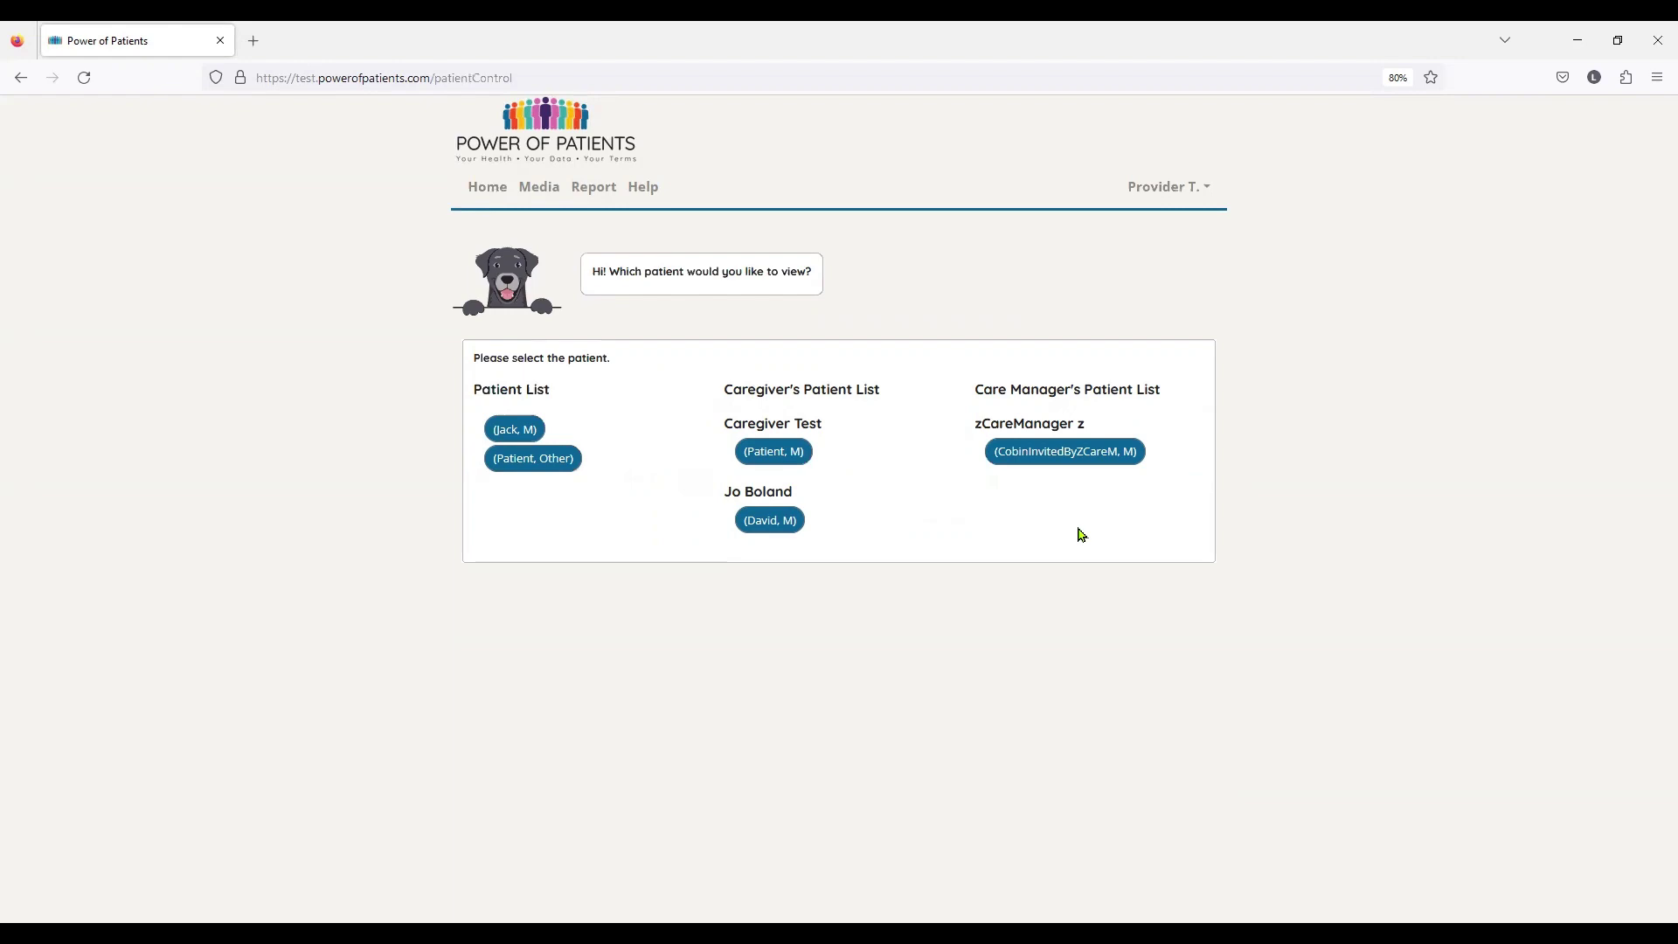
Open Patient, M's new messages under Detailed Reports, showing the unread telehealth call request.
{"action": "left_click", "coordinate": [516, 463]}
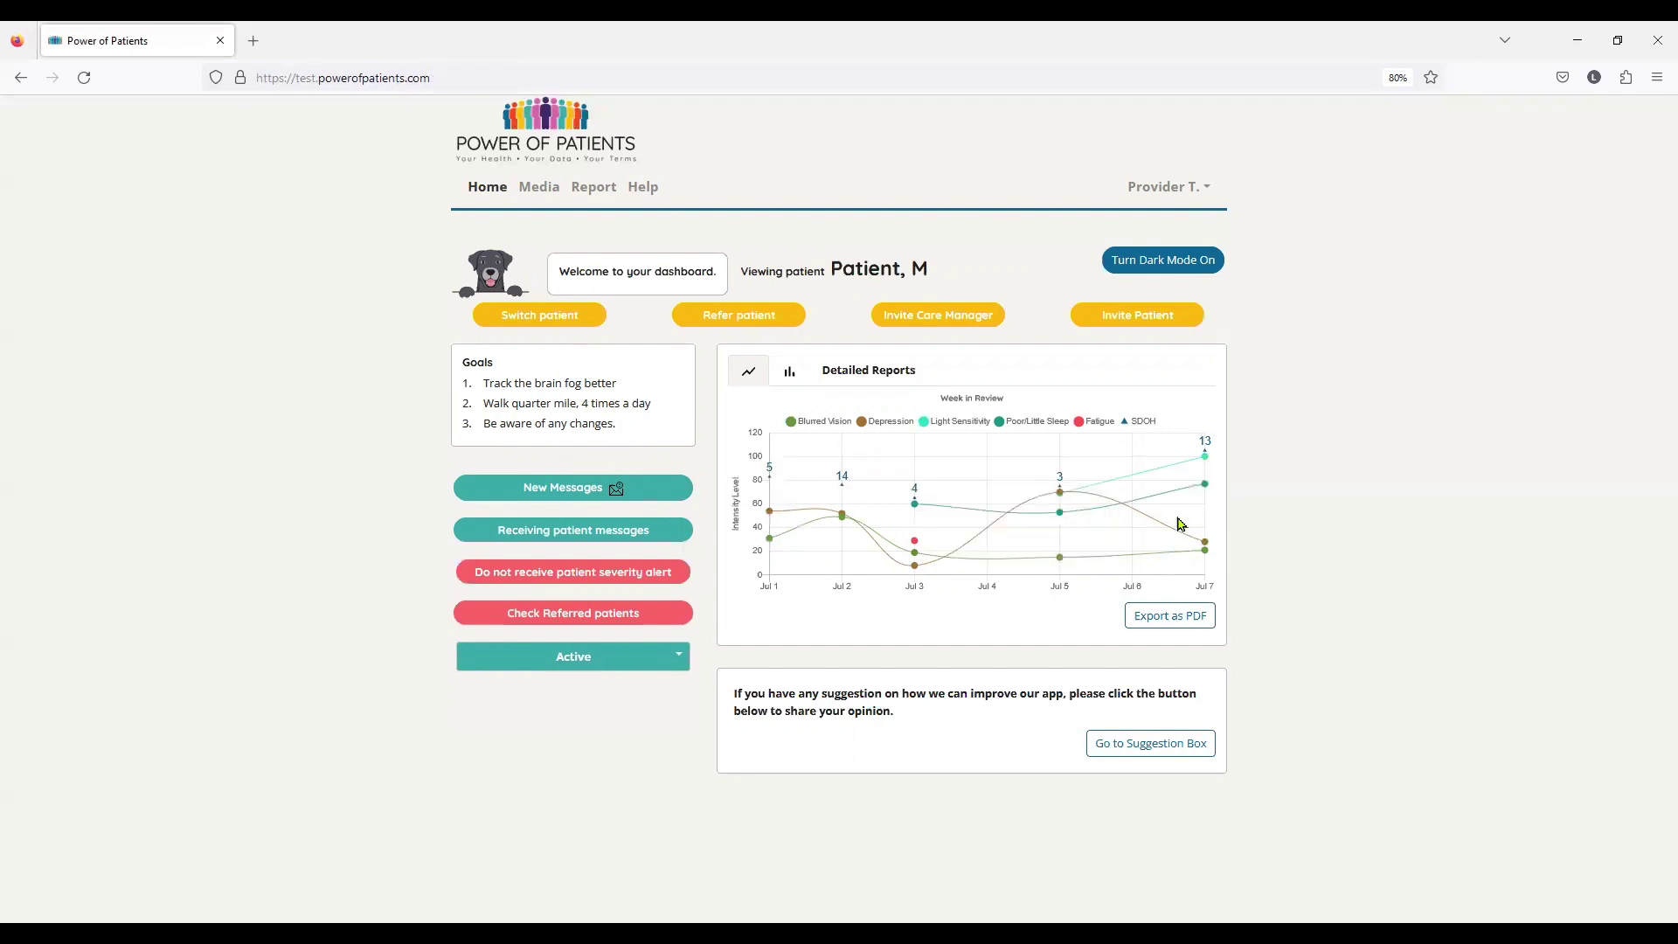
{"action": "left_click", "coordinate": [897, 394]}
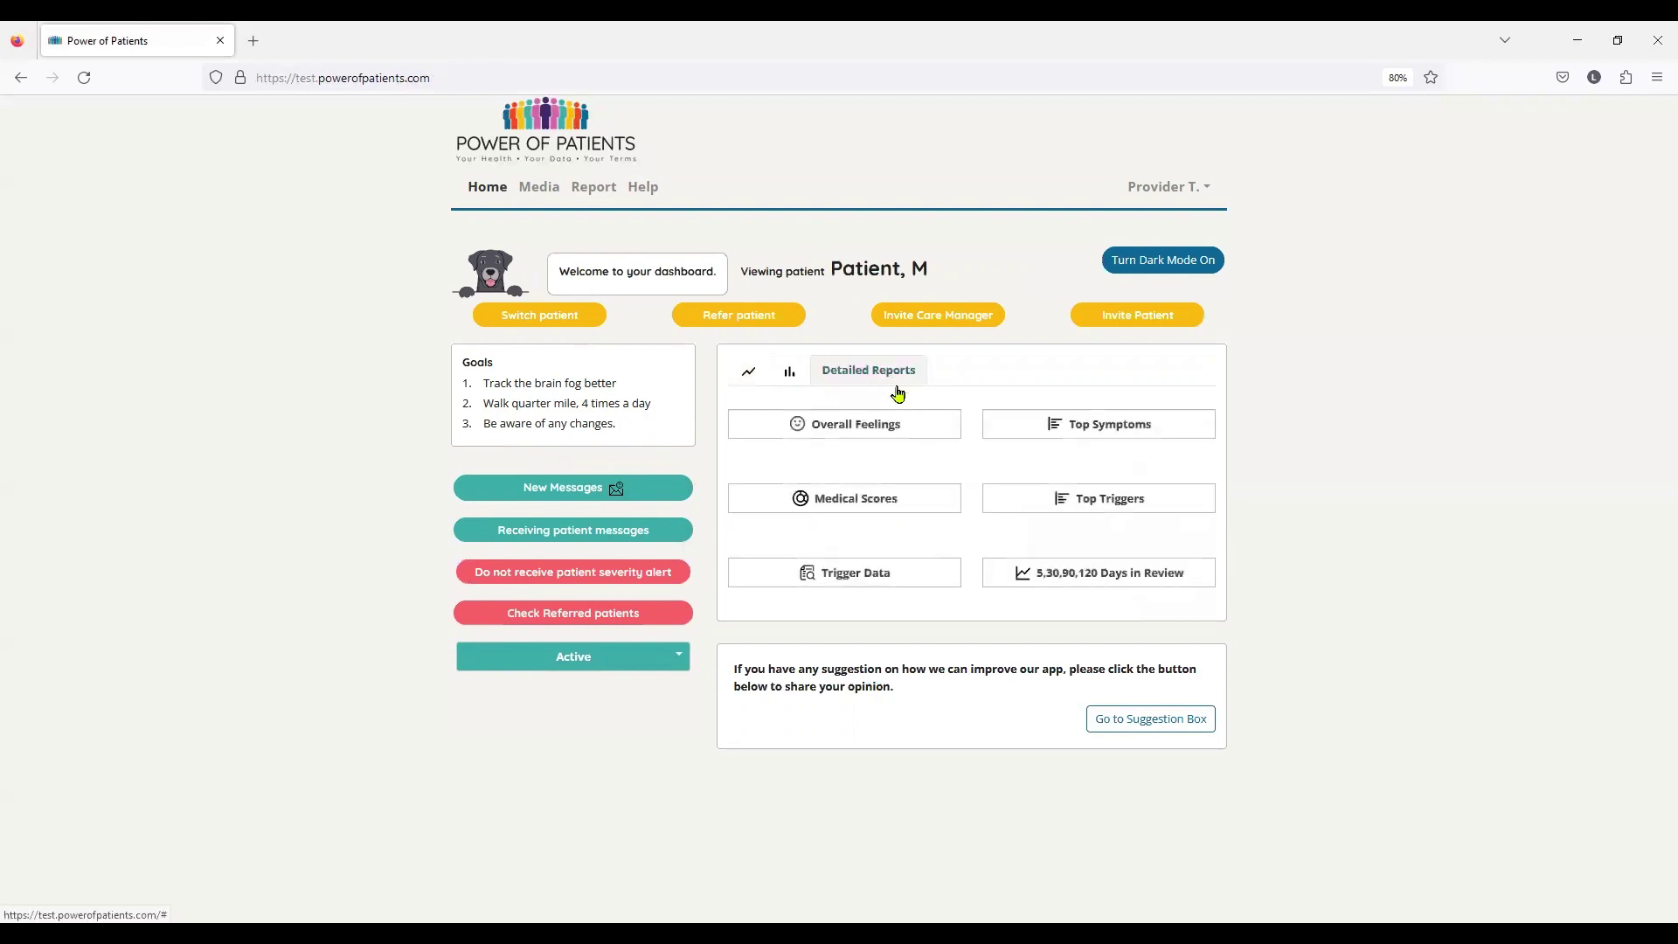
{"action": "left_click", "coordinate": [534, 490]}
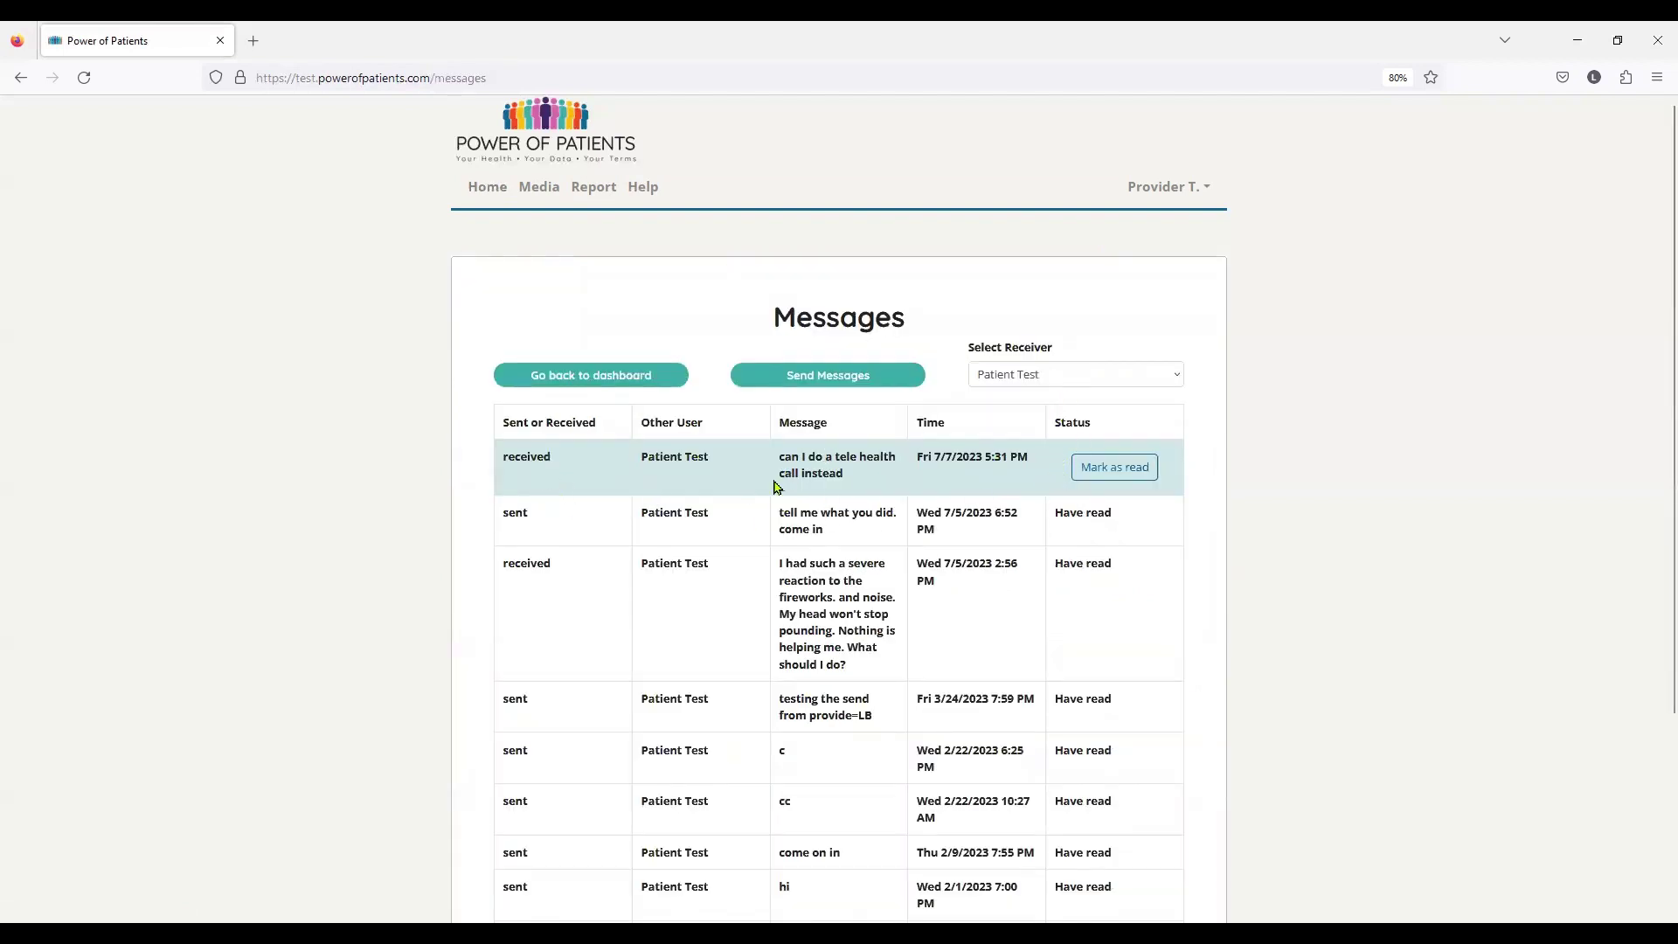
Mark the telehealth request read and reply to Patient Test: 'yes - I'll have CM schedule it.'.
{"action": "left_click", "coordinate": [1088, 473]}
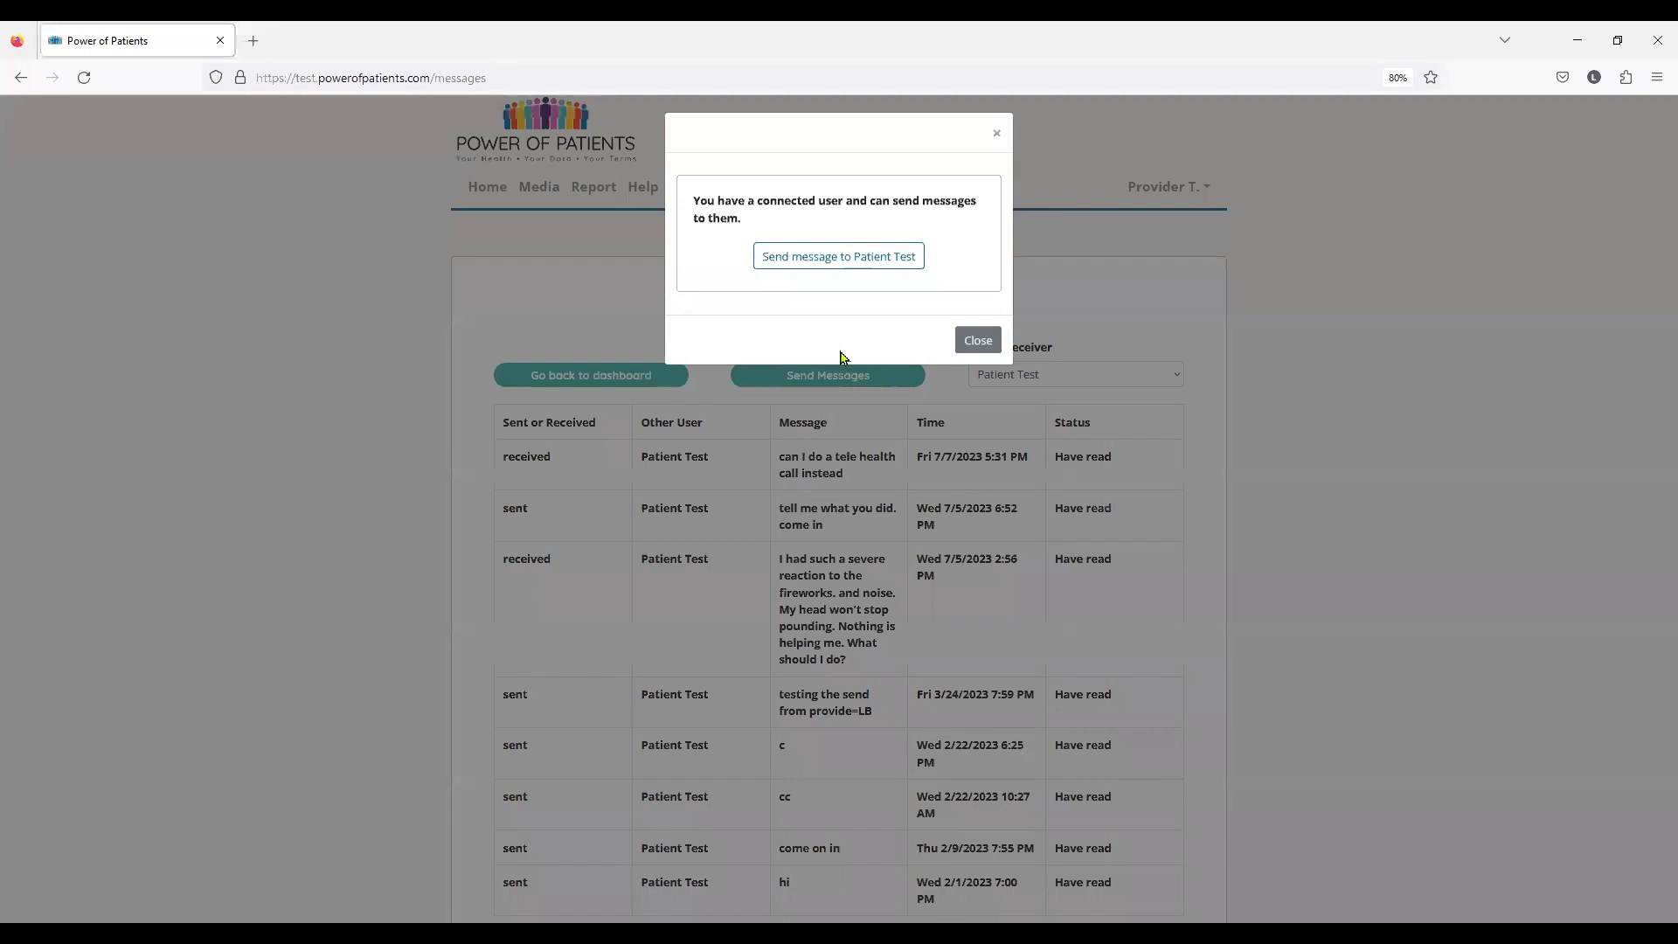
{"action": "left_click", "coordinate": [979, 344]}
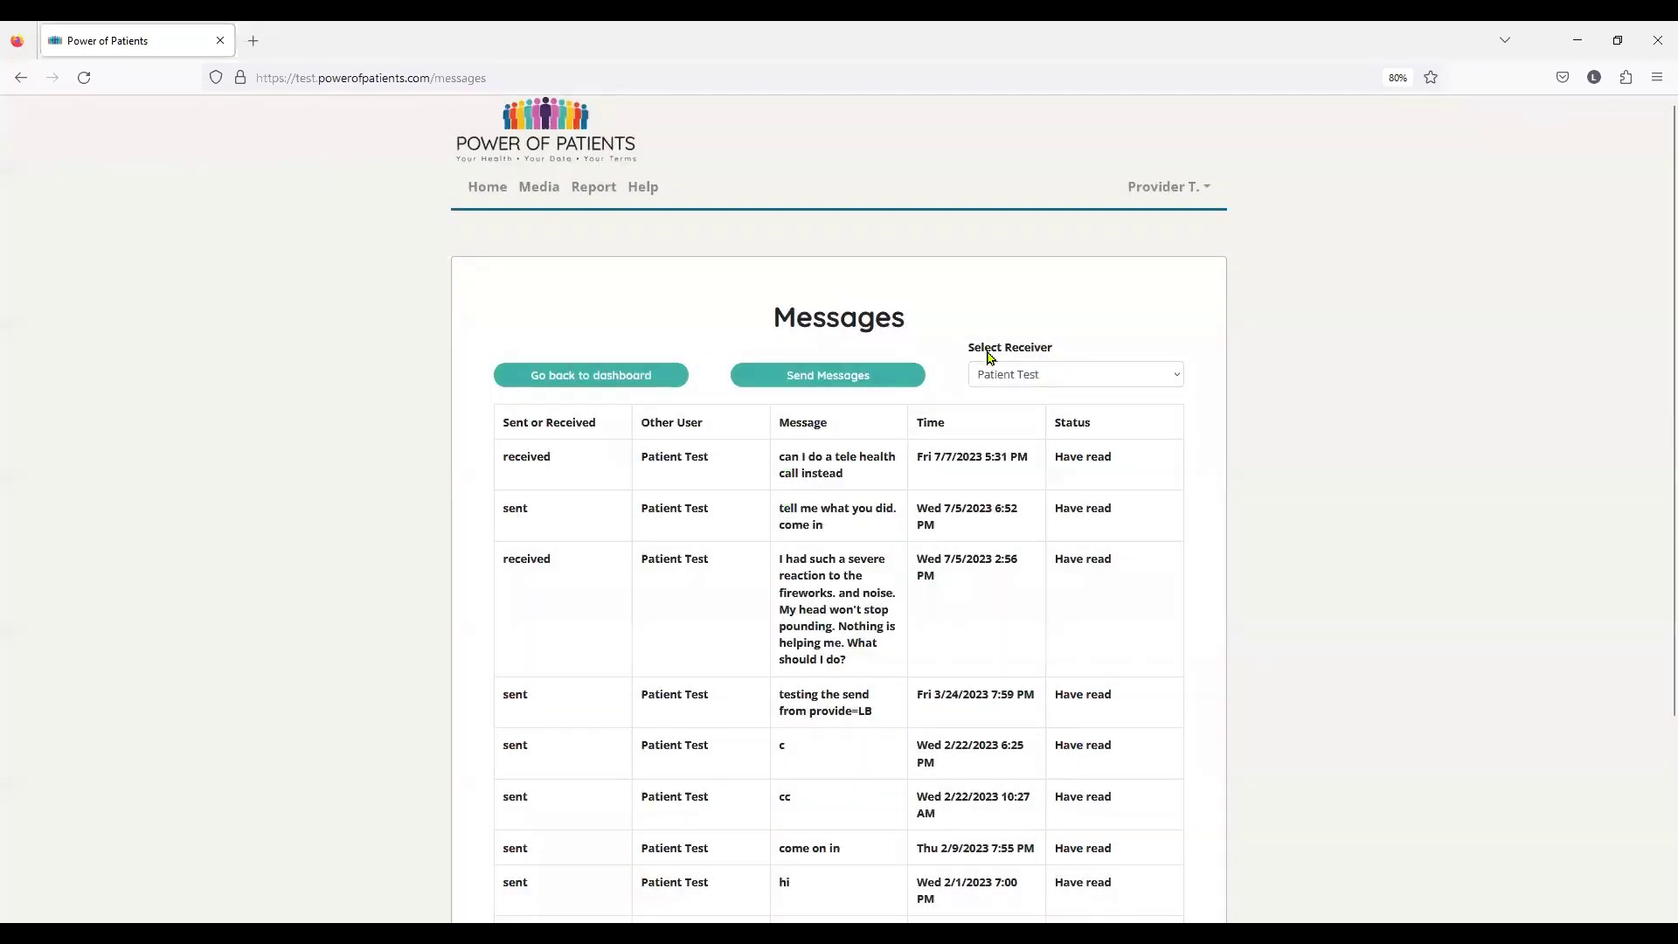
{"action": "left_click", "coordinate": [858, 377]}
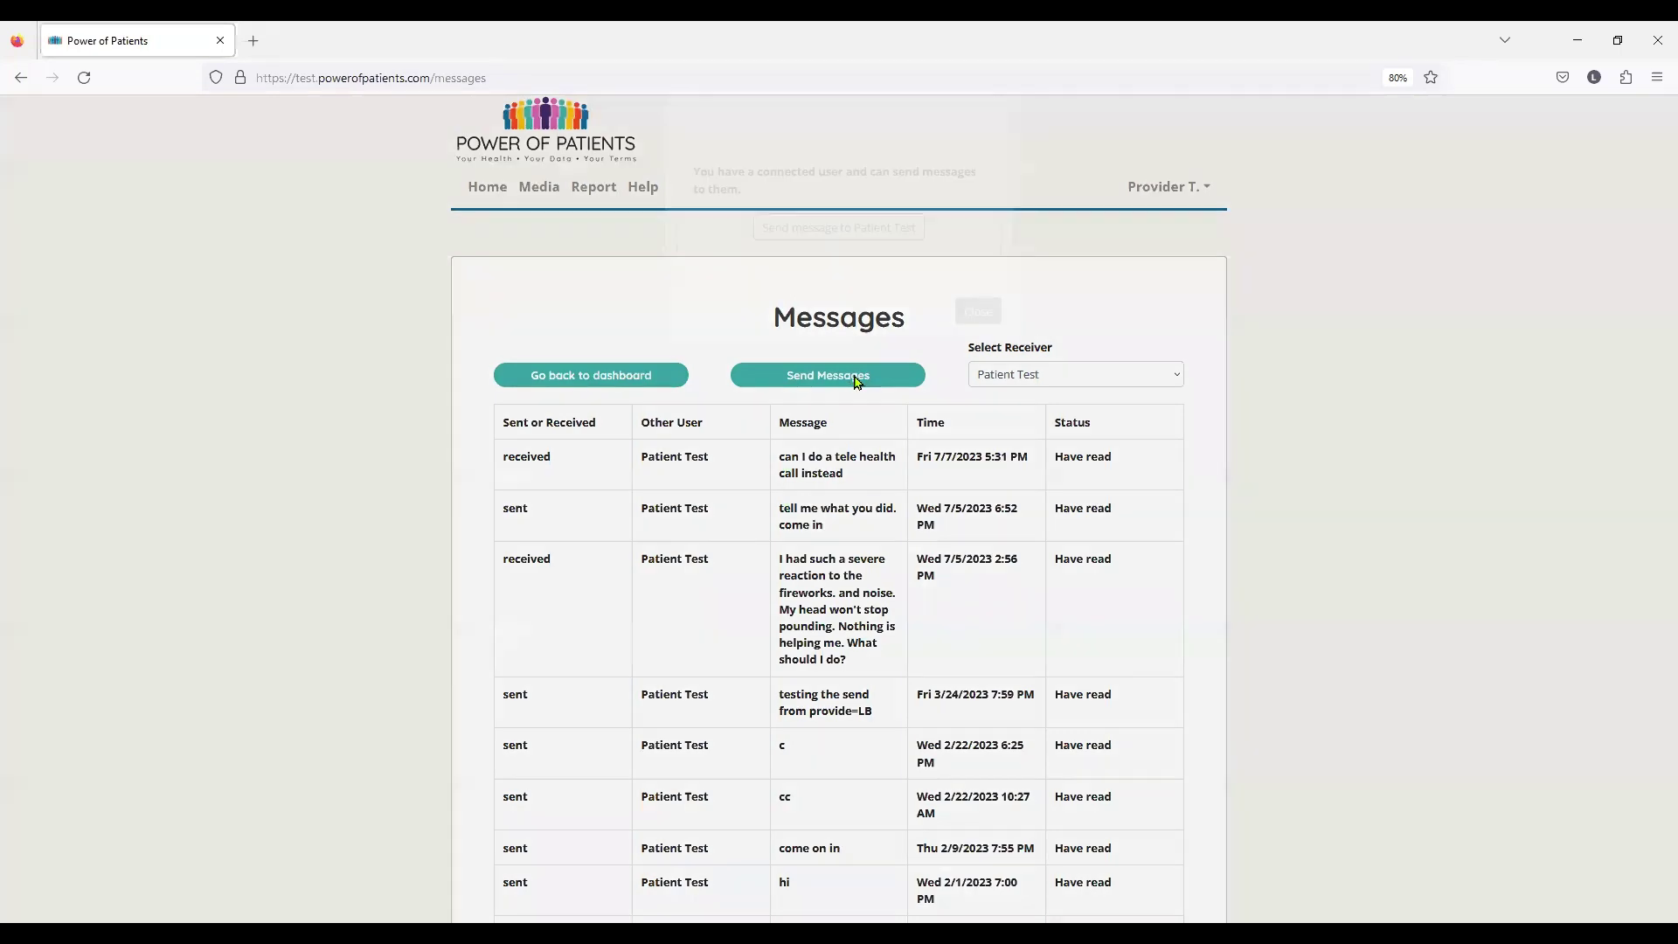
{"action": "left_click", "coordinate": [844, 259]}
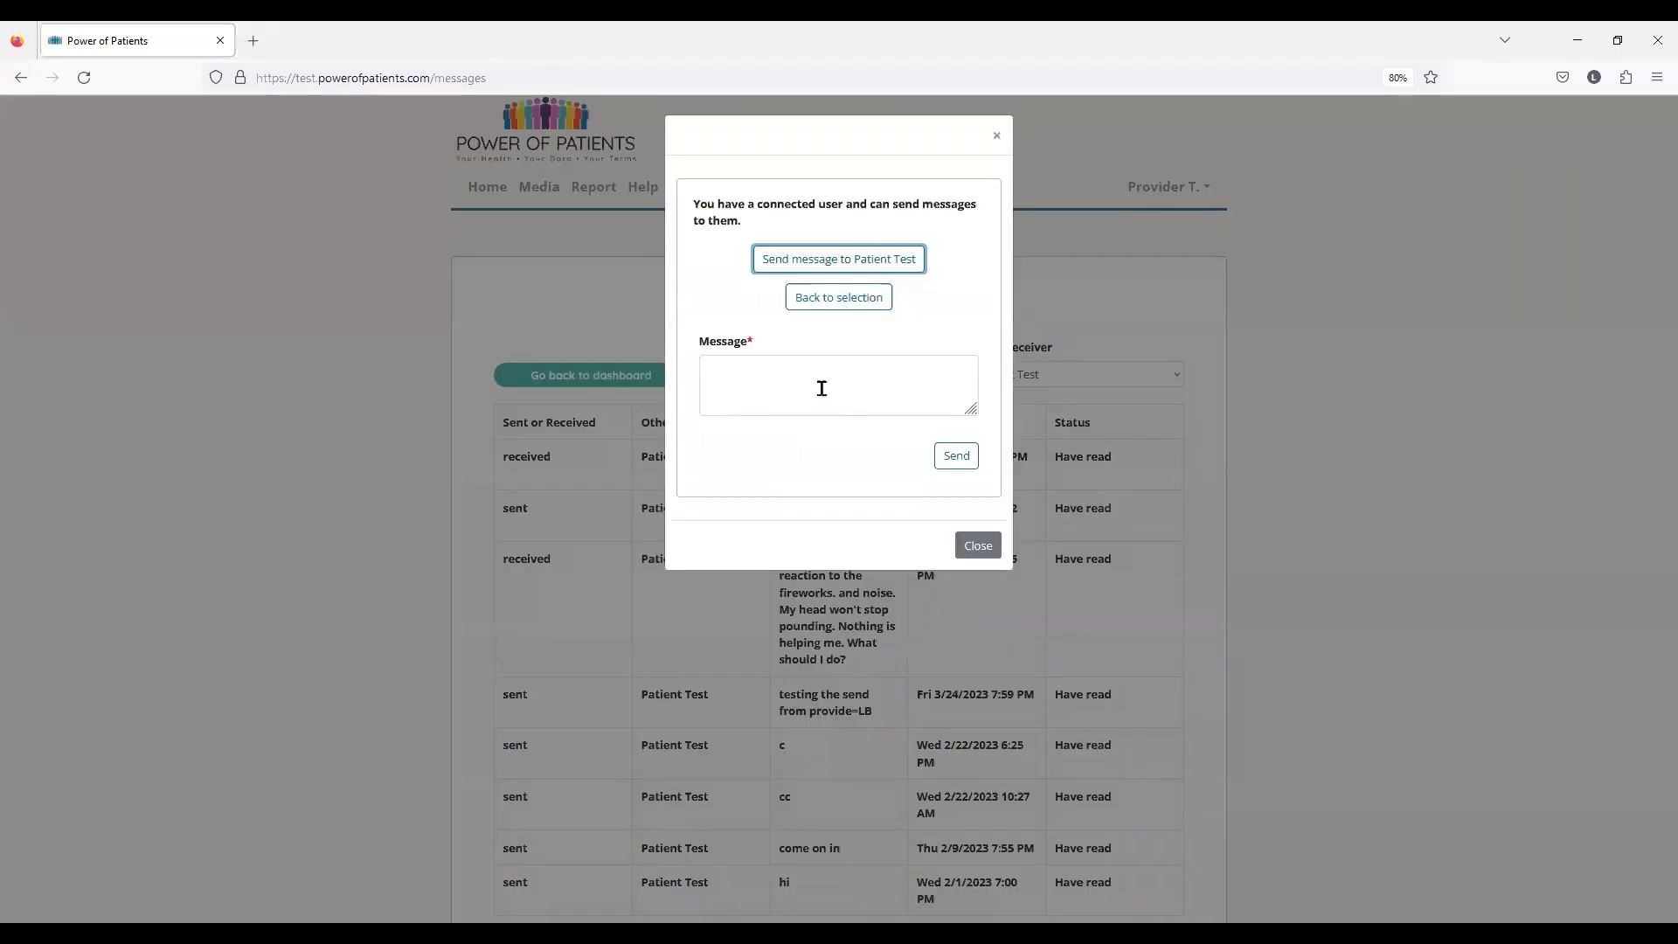
{"action": "left_click", "coordinate": [820, 374]}
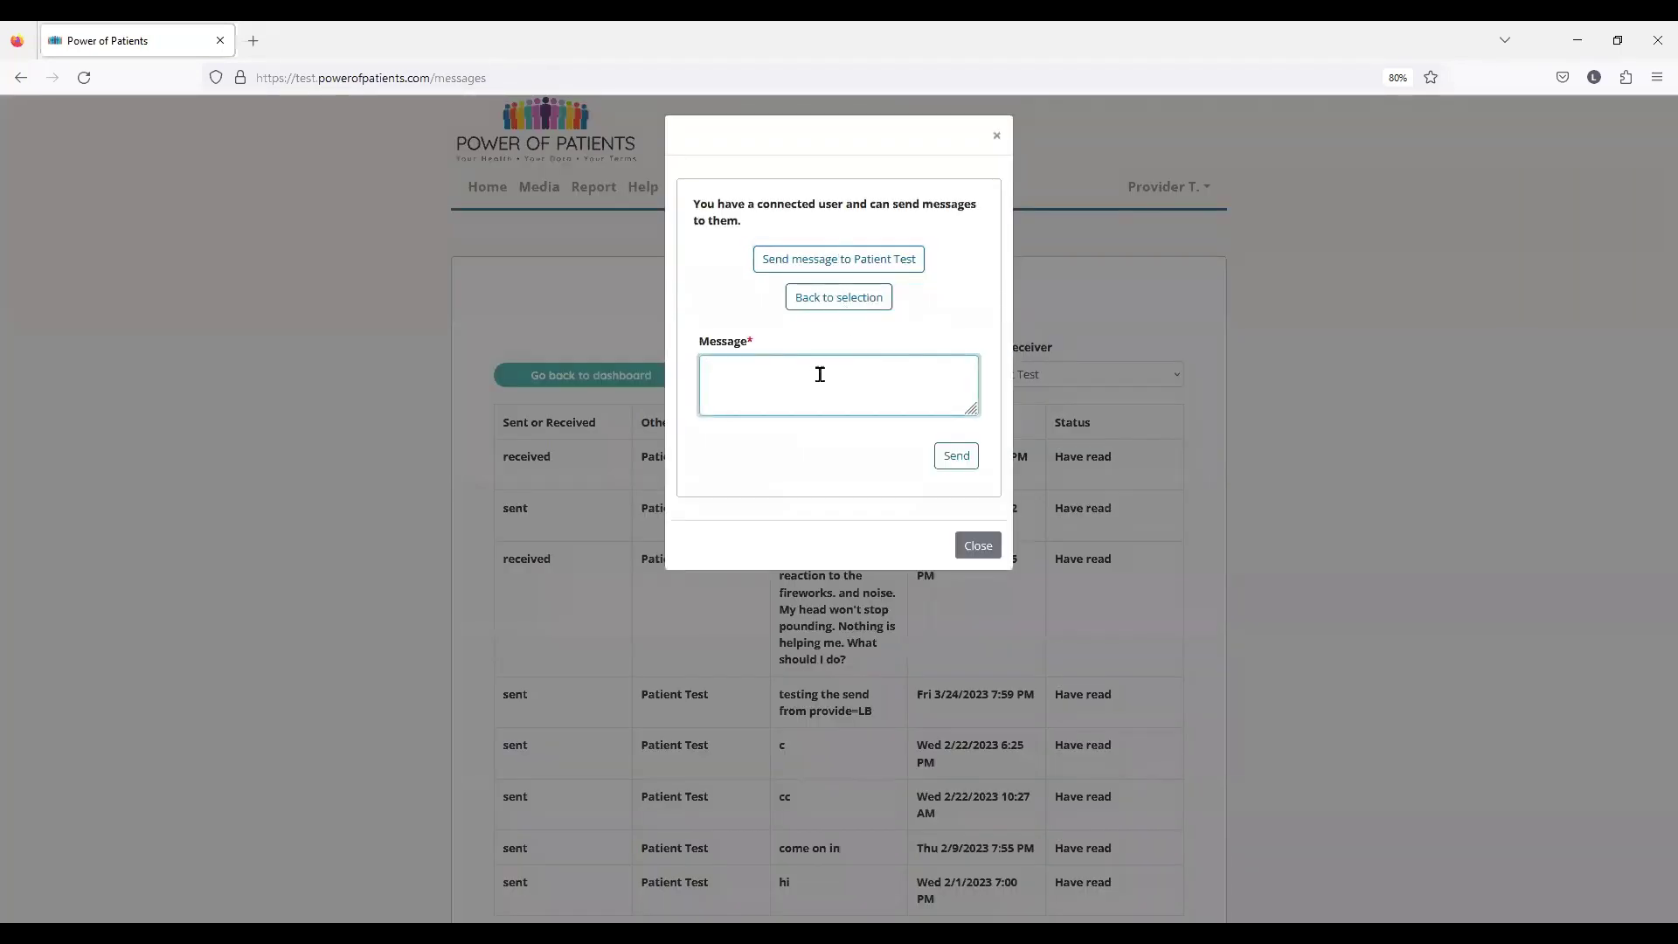
{"action": "type", "text": "yes, - I'll have CM schedule it."}
{"action": "left_click", "coordinate": [959, 461]}
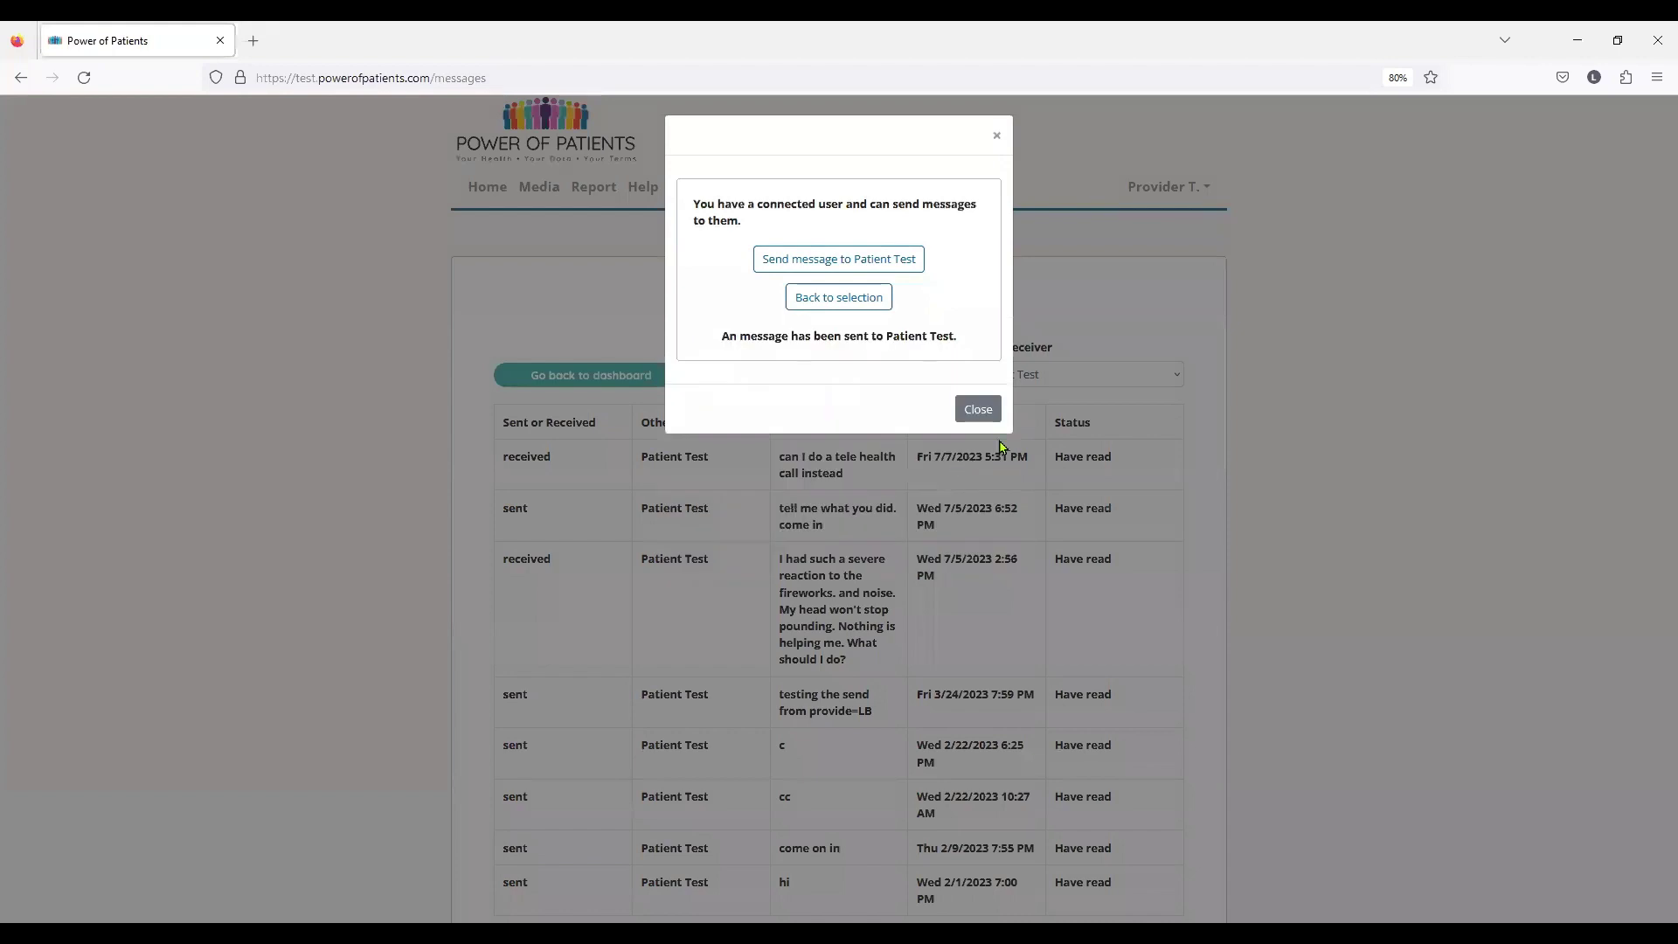
{"action": "left_click", "coordinate": [978, 410]}
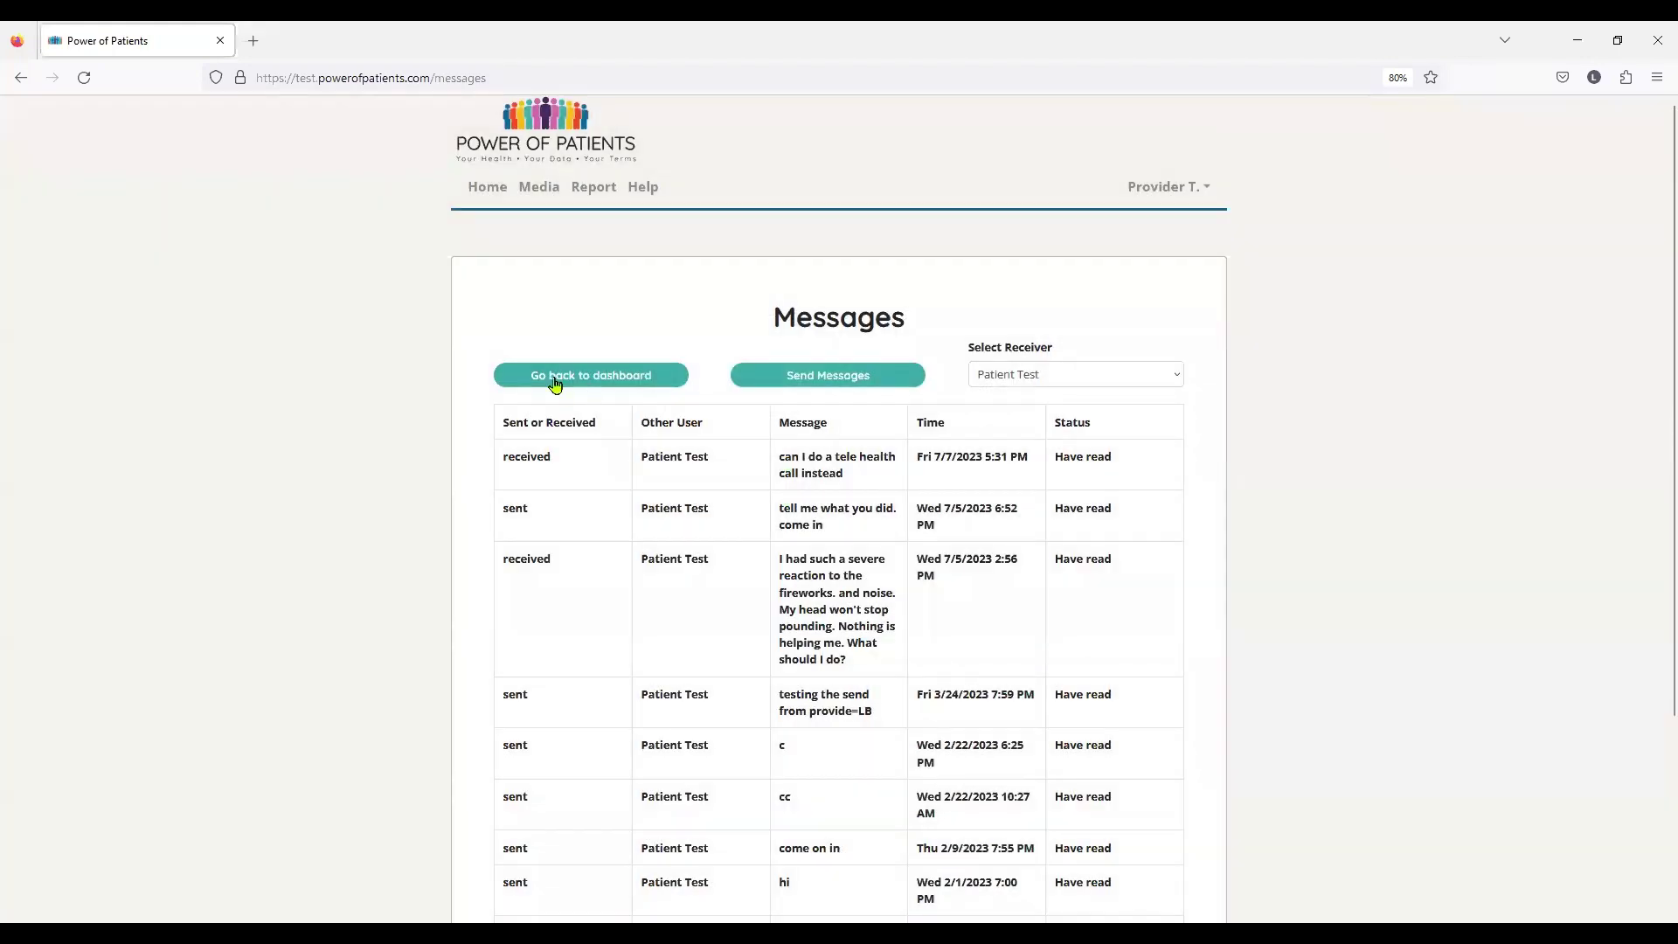
{"action": "left_click", "coordinate": [538, 378]}
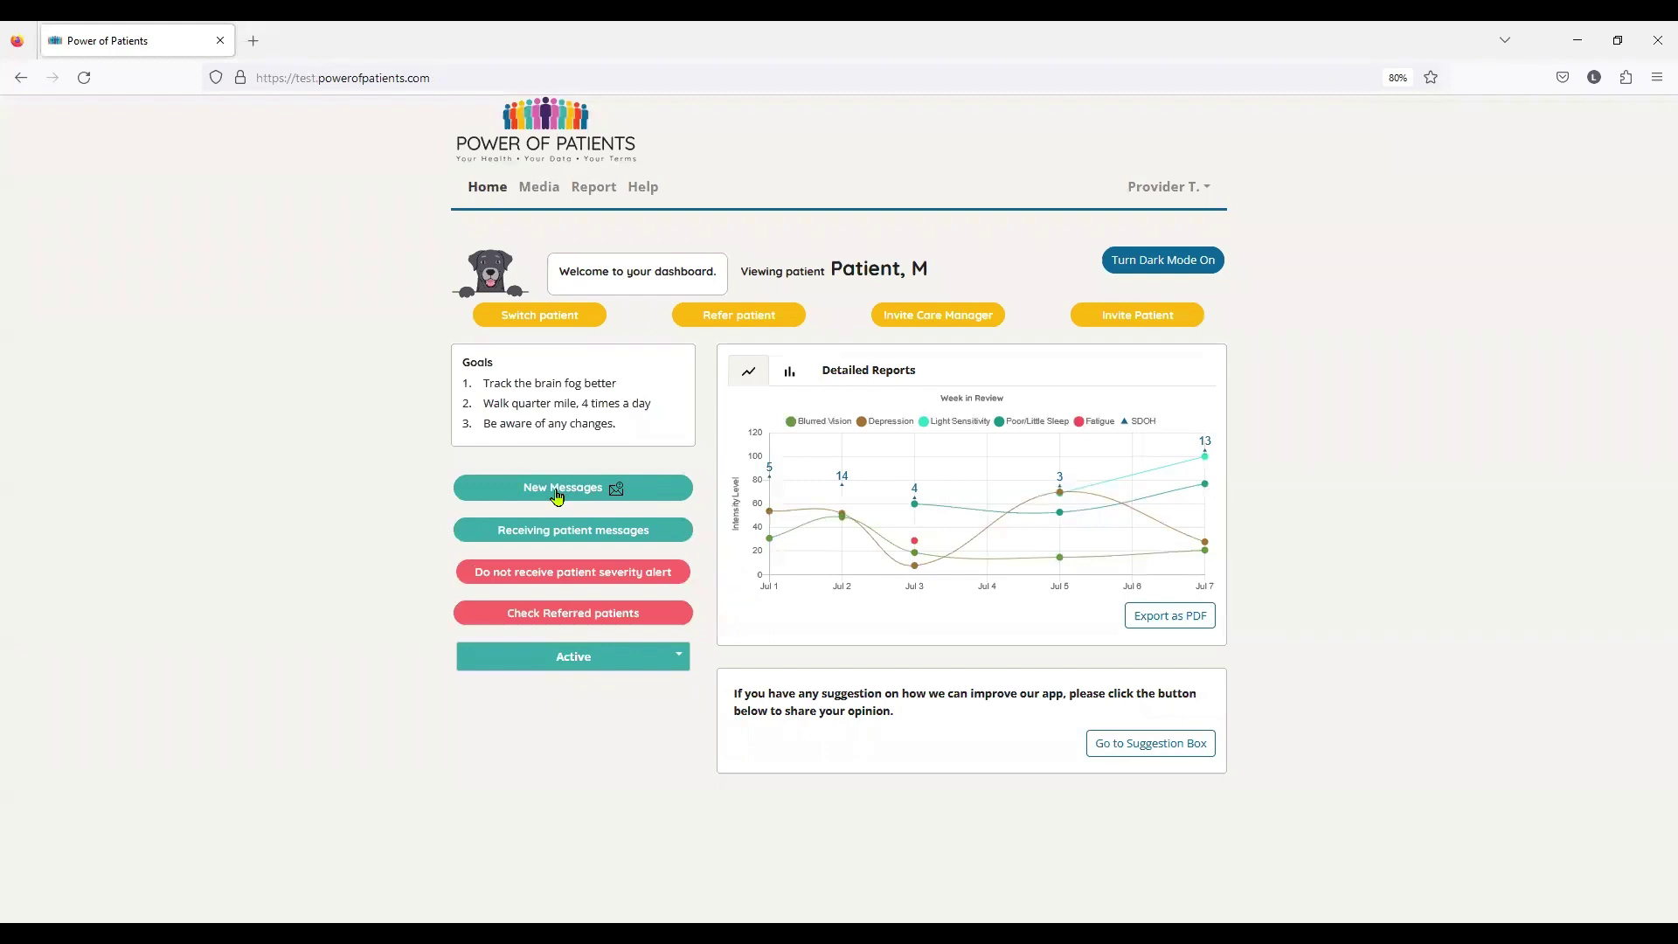
{"action": "left_click", "coordinate": [621, 539]}
{"action": "left_click", "coordinate": [515, 320]}
{"action": "left_click", "coordinate": [514, 429]}
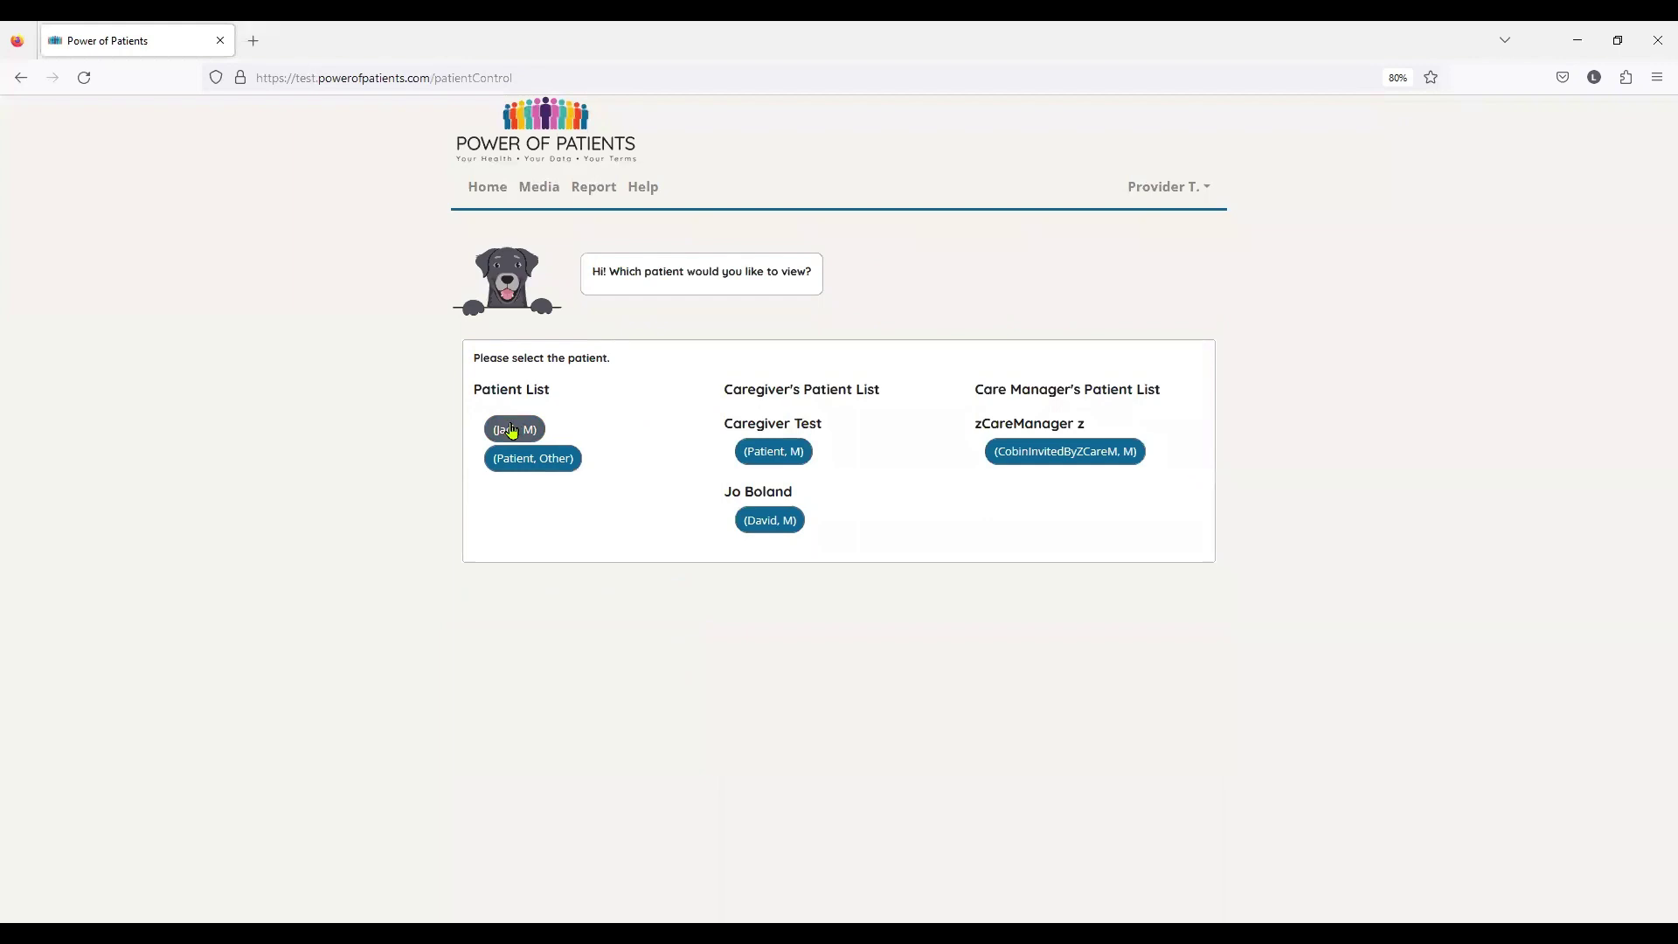